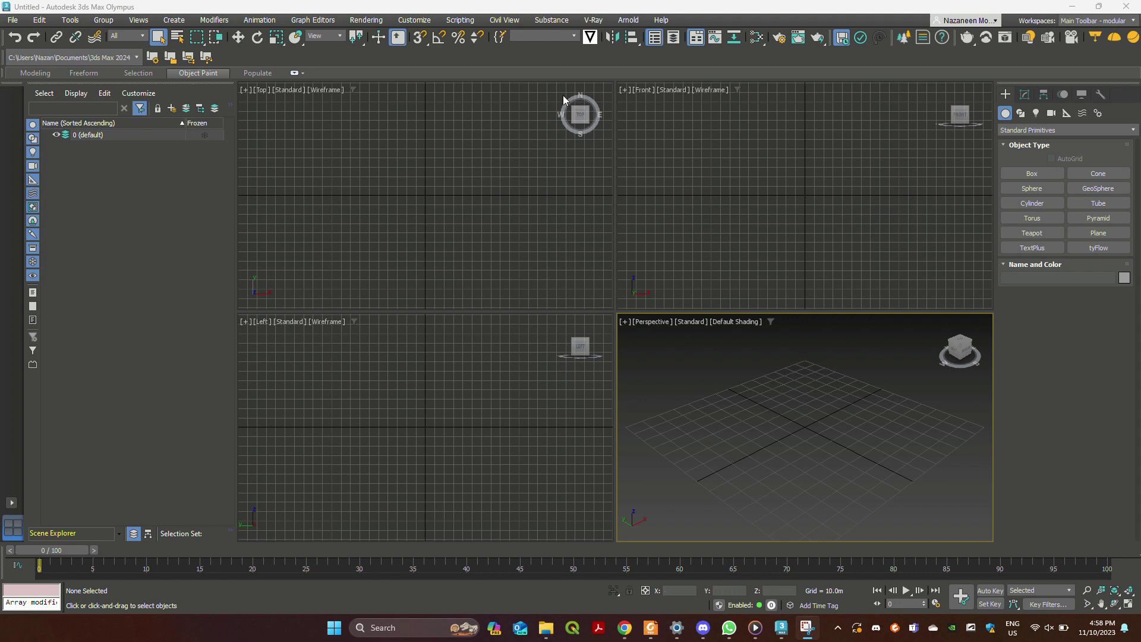
# Switch to File Explorer and view the plug-in files in C:\Program Files\Autodesk\3ds Max 2024\Plugins, returning to 3ds Max when done
pyautogui.moveTo(551, 631)
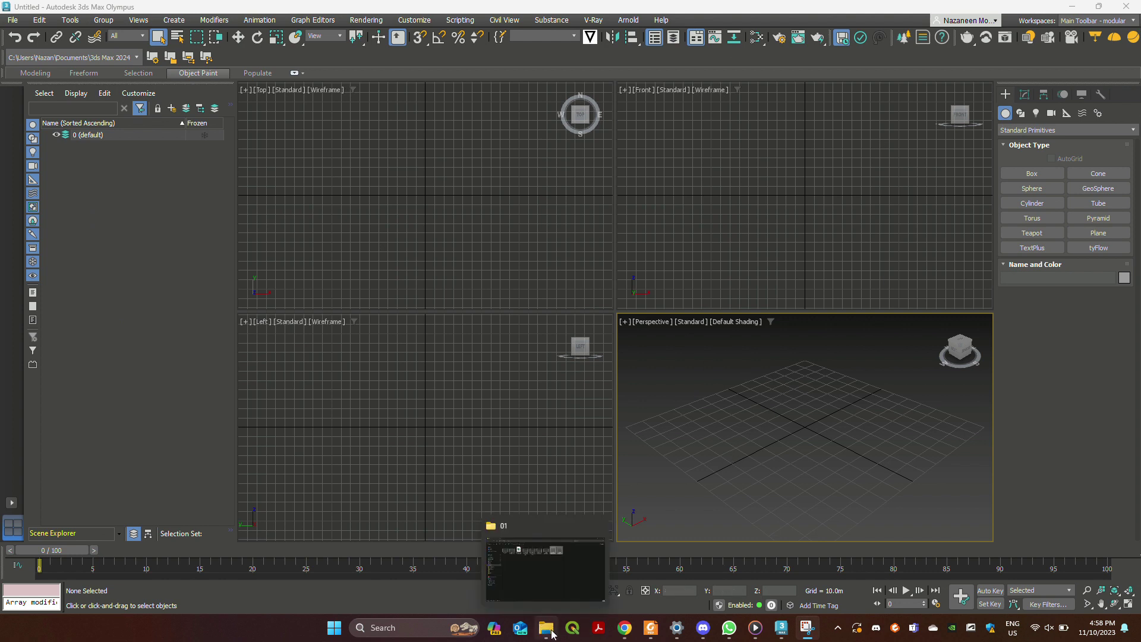
pyautogui.click(536, 586)
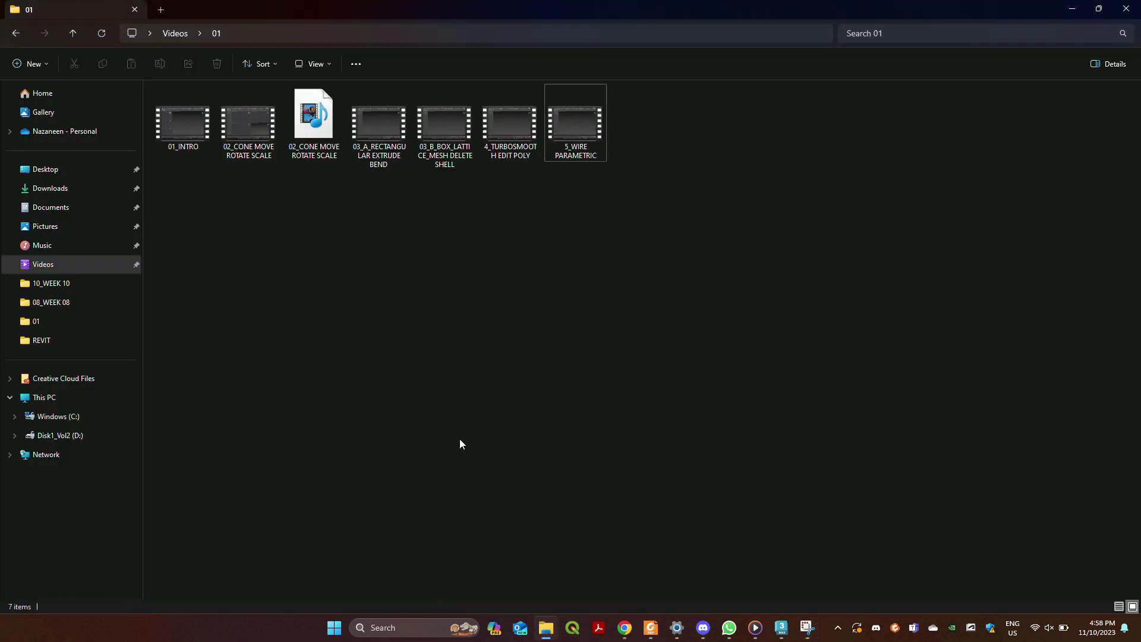
pyautogui.click(83, 416)
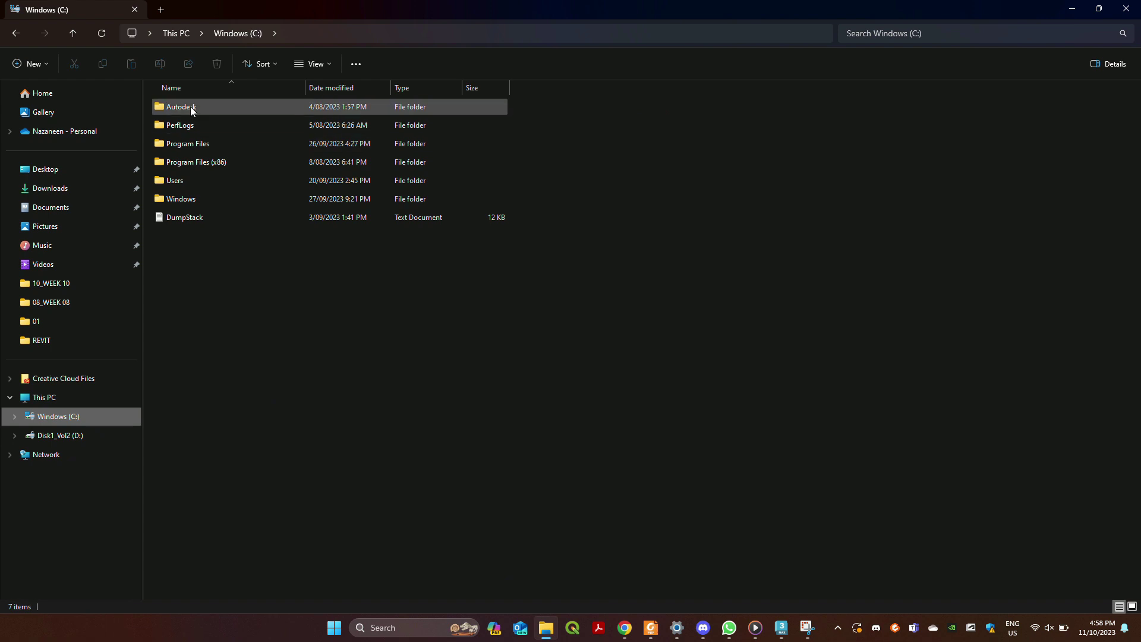
pyautogui.click(198, 145)
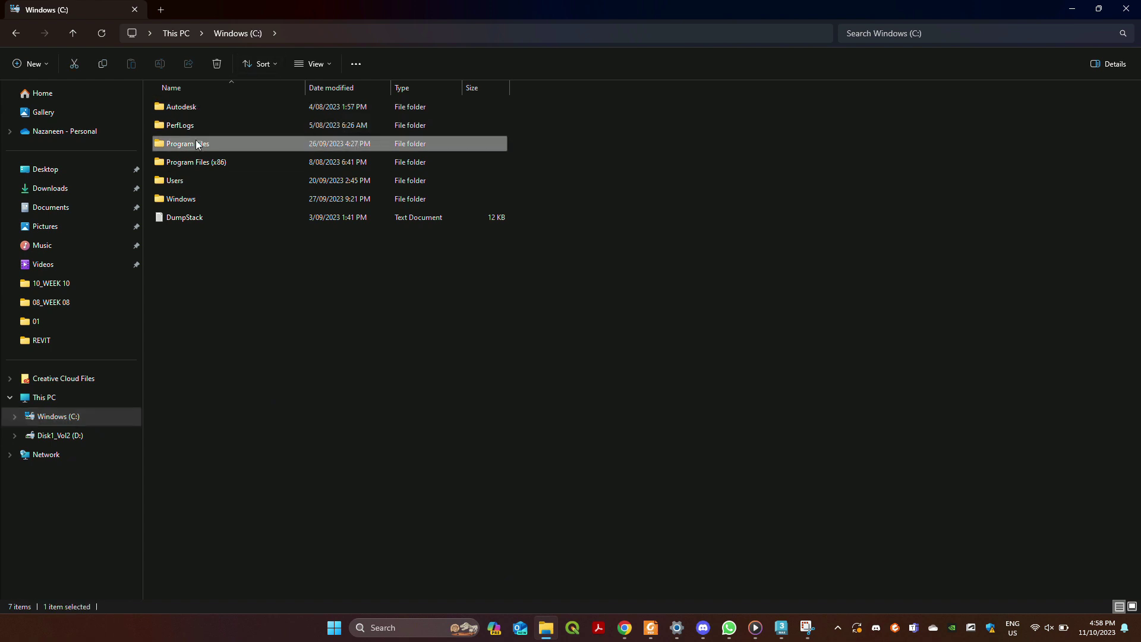
pyautogui.doubleClick(198, 144)
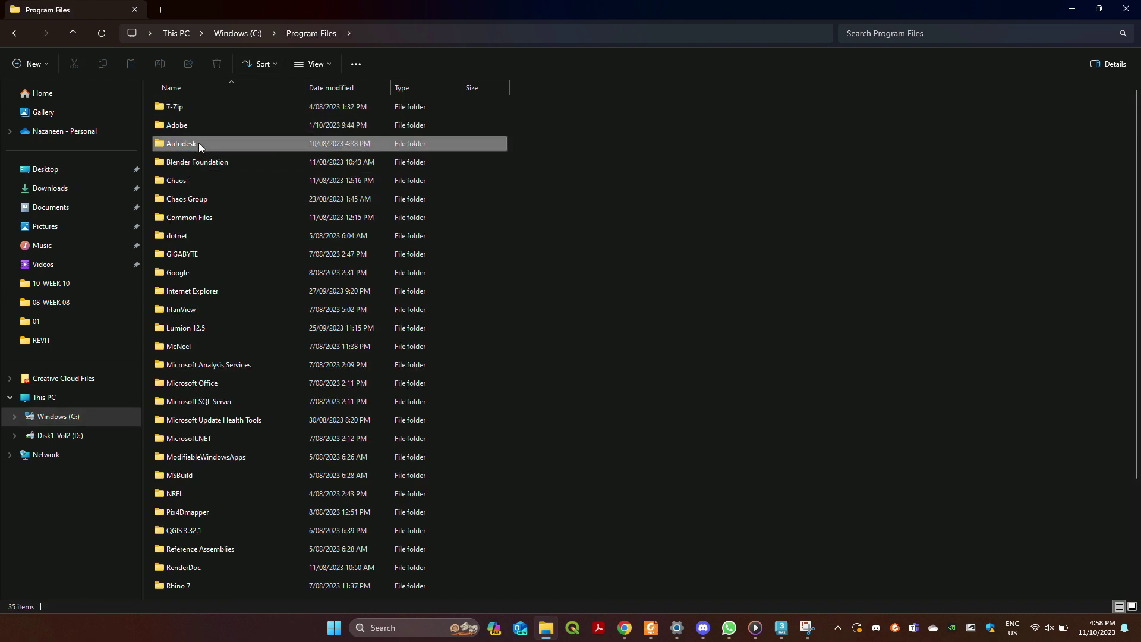
pyautogui.doubleClick(199, 143)
pyautogui.doubleClick(192, 108)
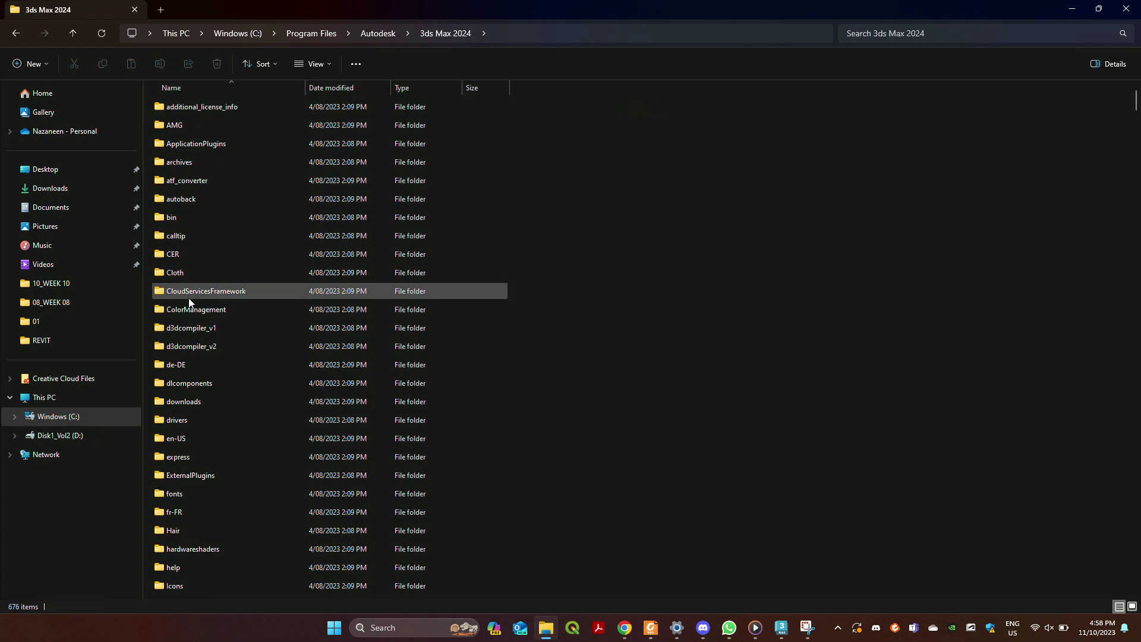
pyautogui.scroll(-9, 191, 356)
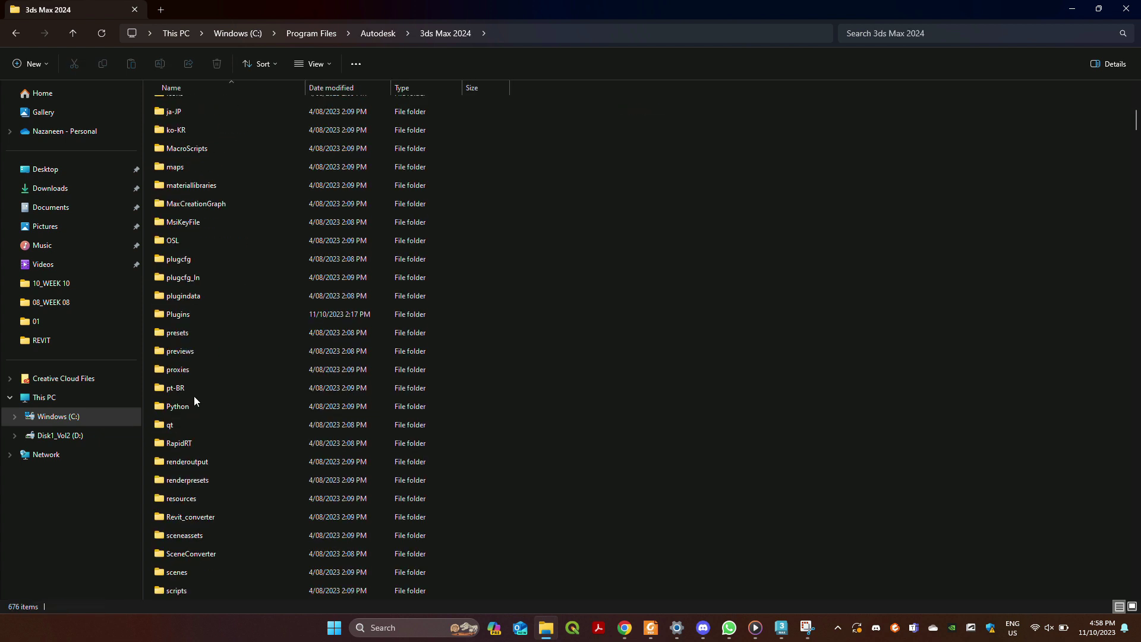
pyautogui.doubleClick(187, 316)
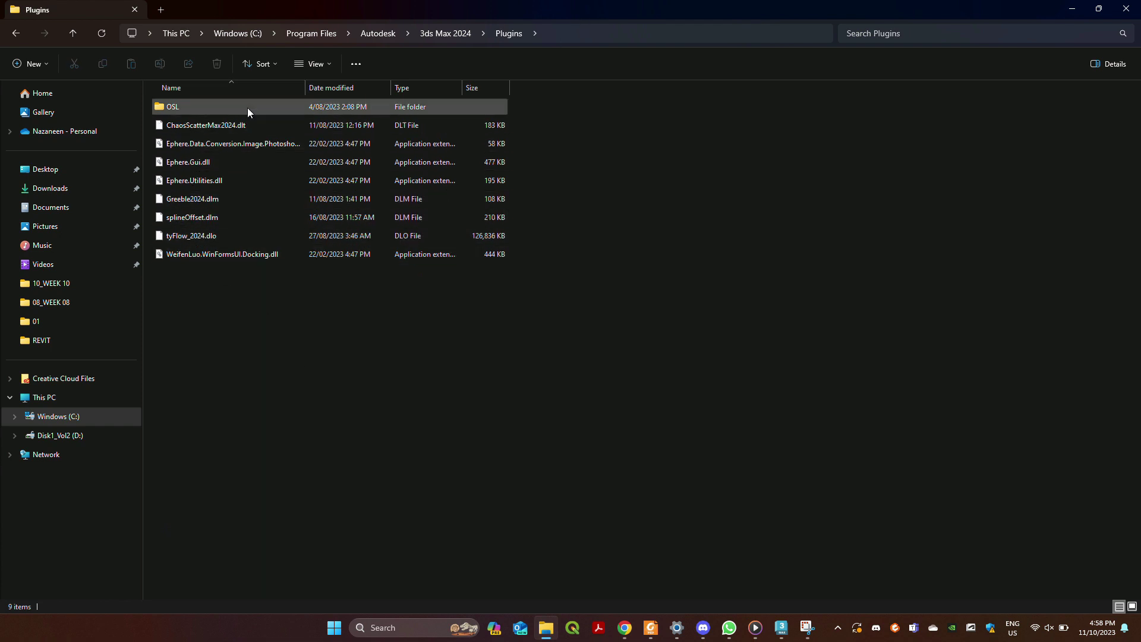
pyautogui.click(1077, 10)
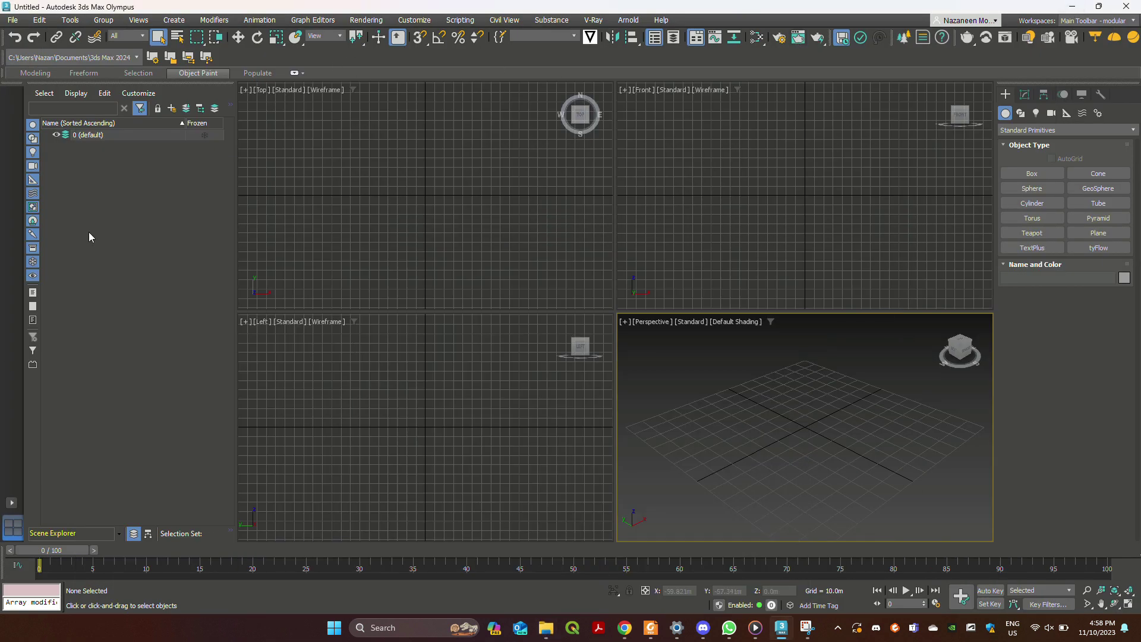
pyautogui.click(411, 22)
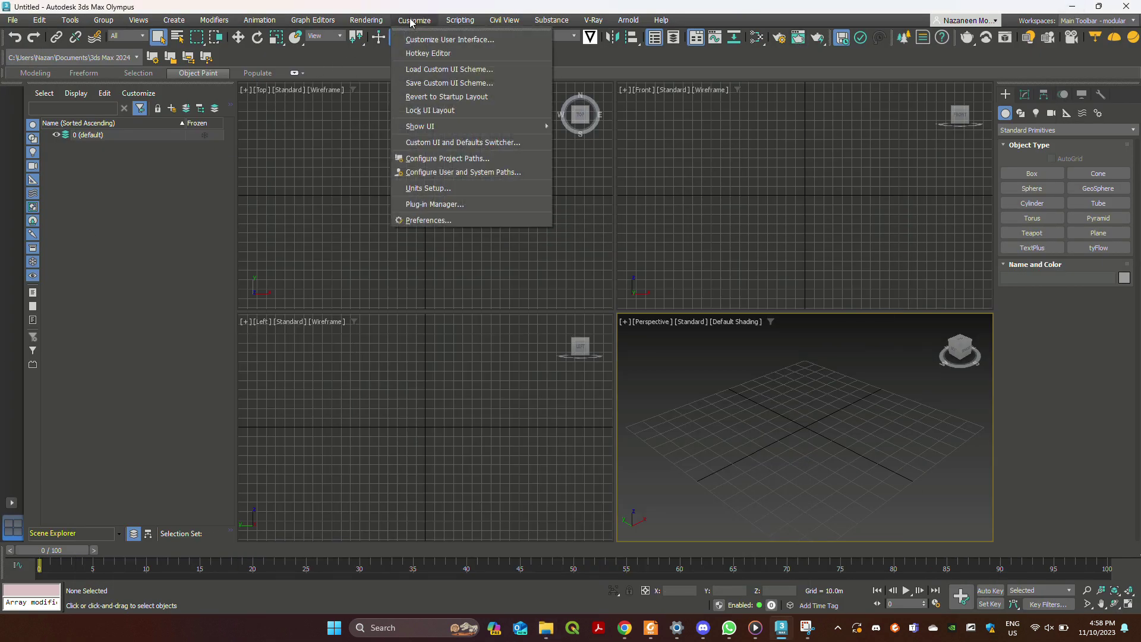
pyautogui.click(449, 189)
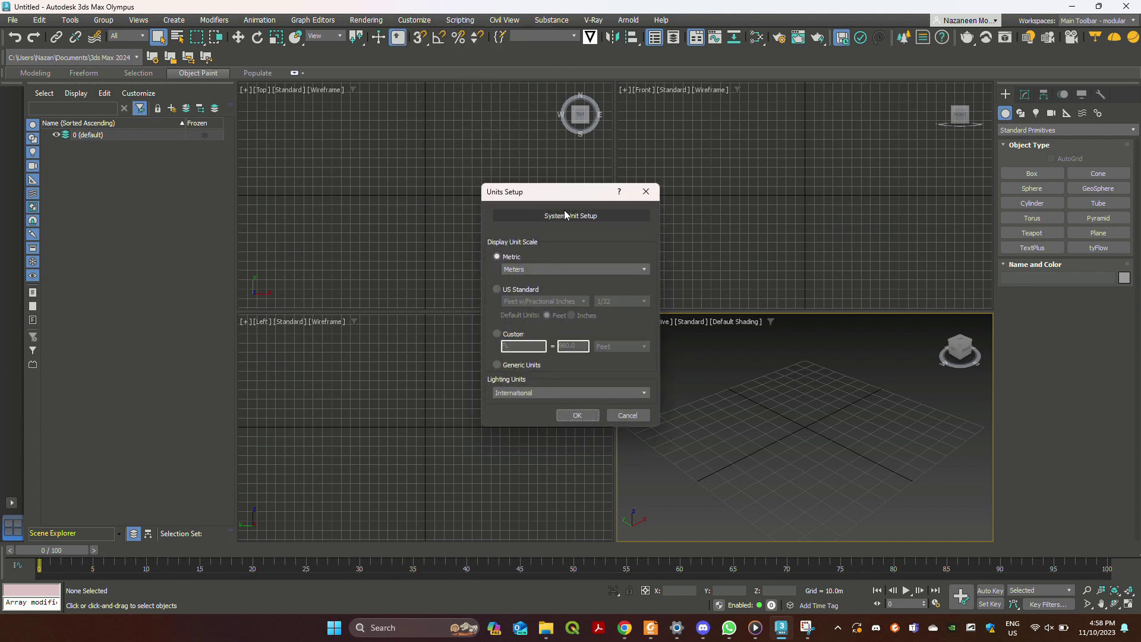
pyautogui.click(646, 191)
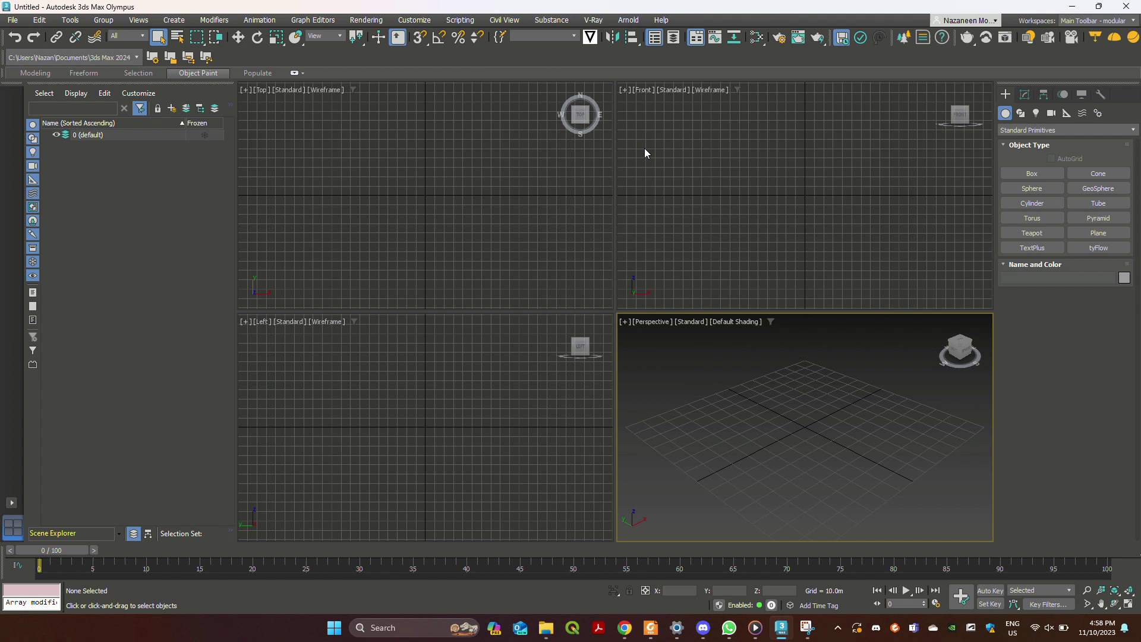
# Try to add the 3ds Max 2024 Plugins folder as an additional third-party plug-in path in the user and system paths
pyautogui.click(416, 19)
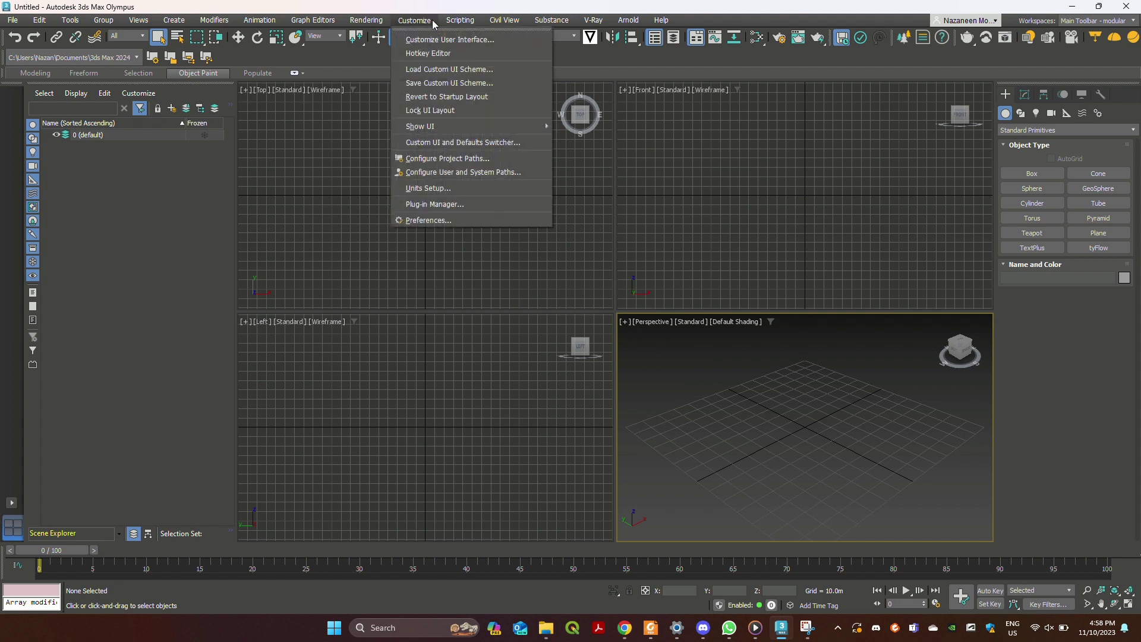
pyautogui.click(463, 173)
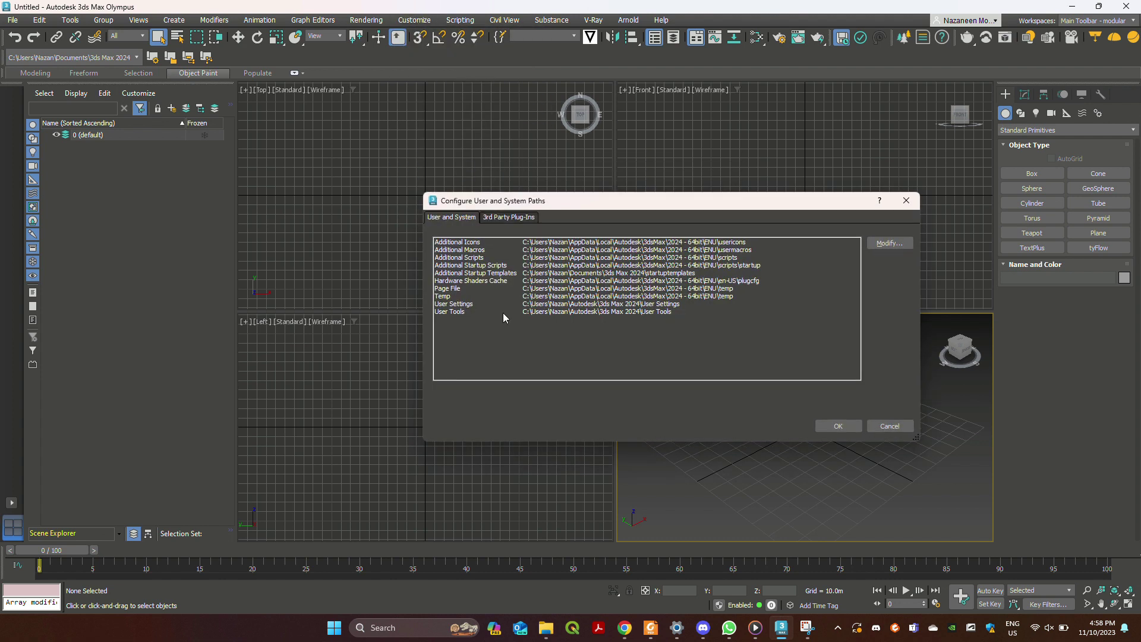
pyautogui.click(513, 217)
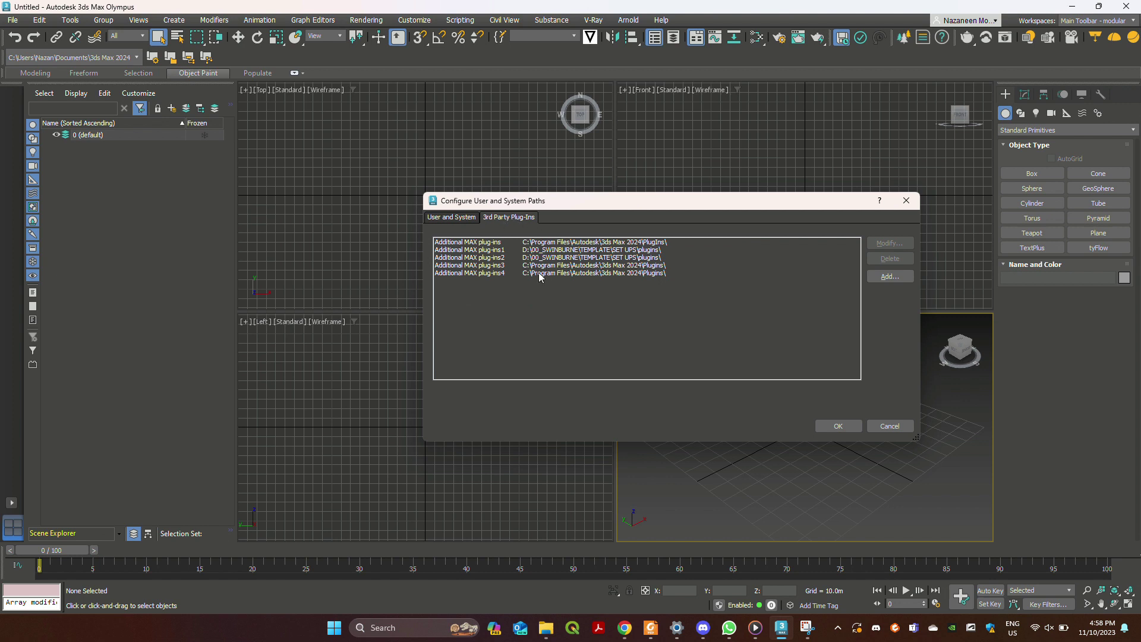
pyautogui.click(897, 276)
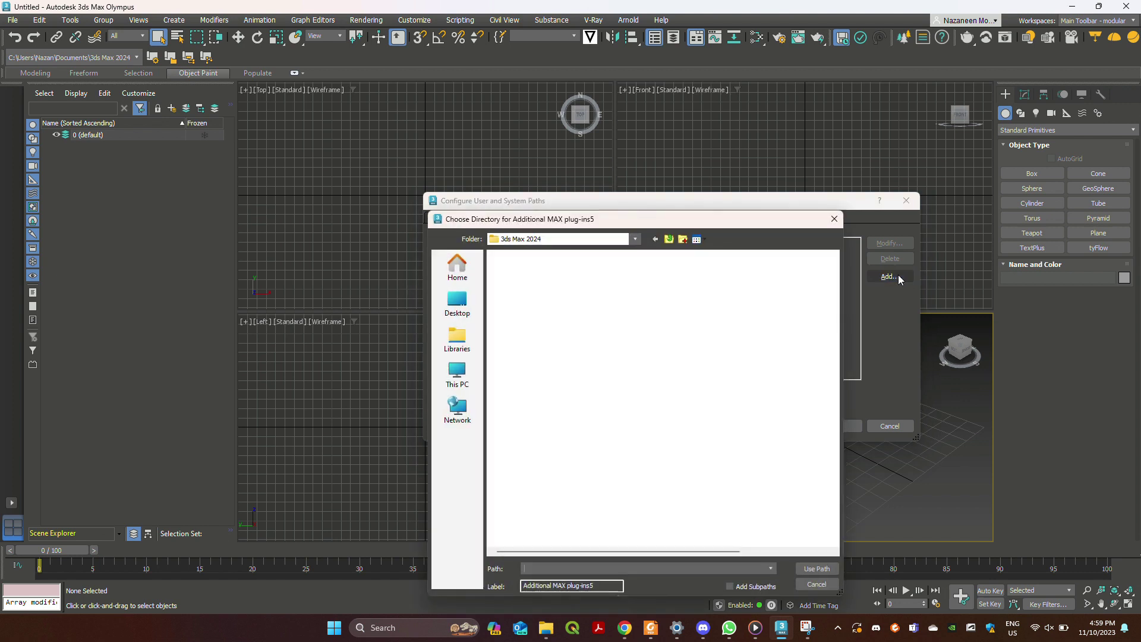
pyautogui.scroll(-6, 593, 453)
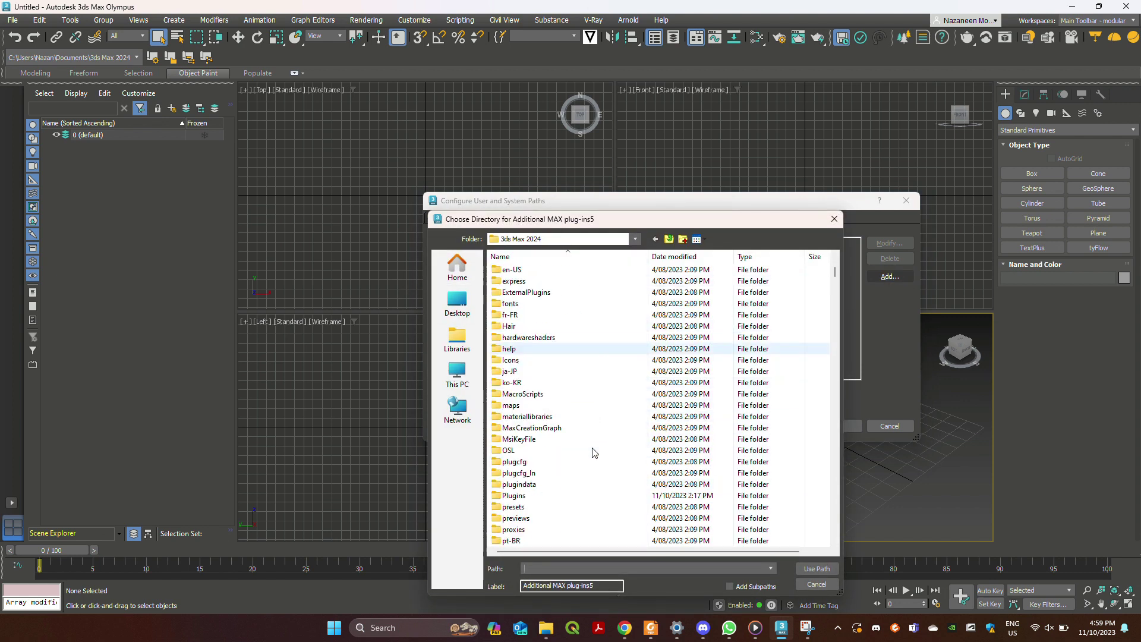
pyautogui.doubleClick(514, 495)
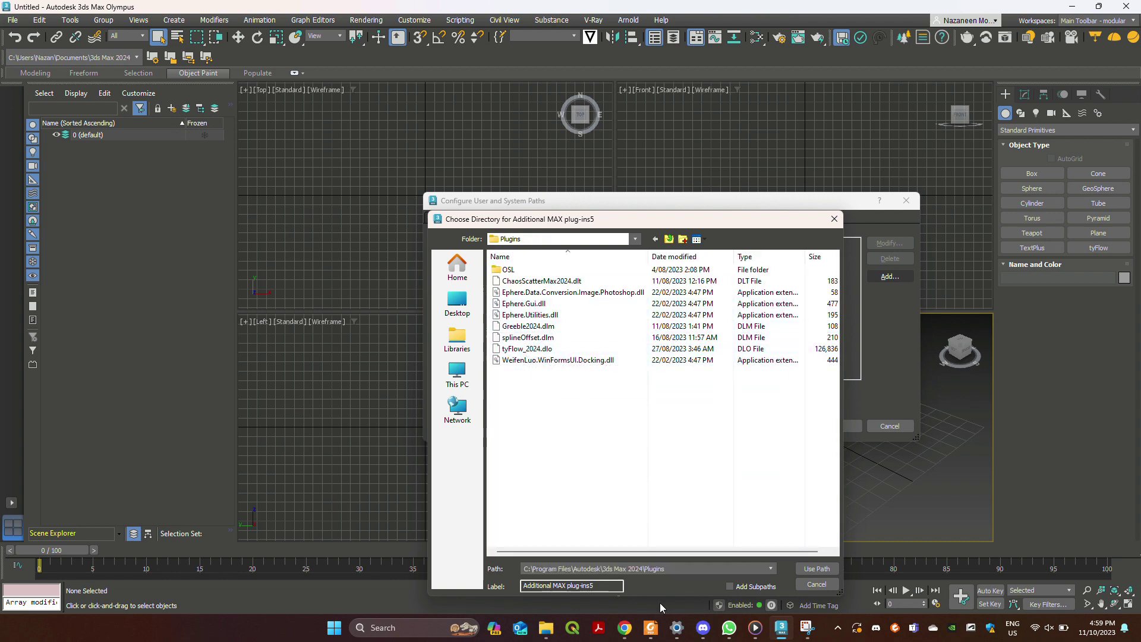
pyautogui.click(826, 584)
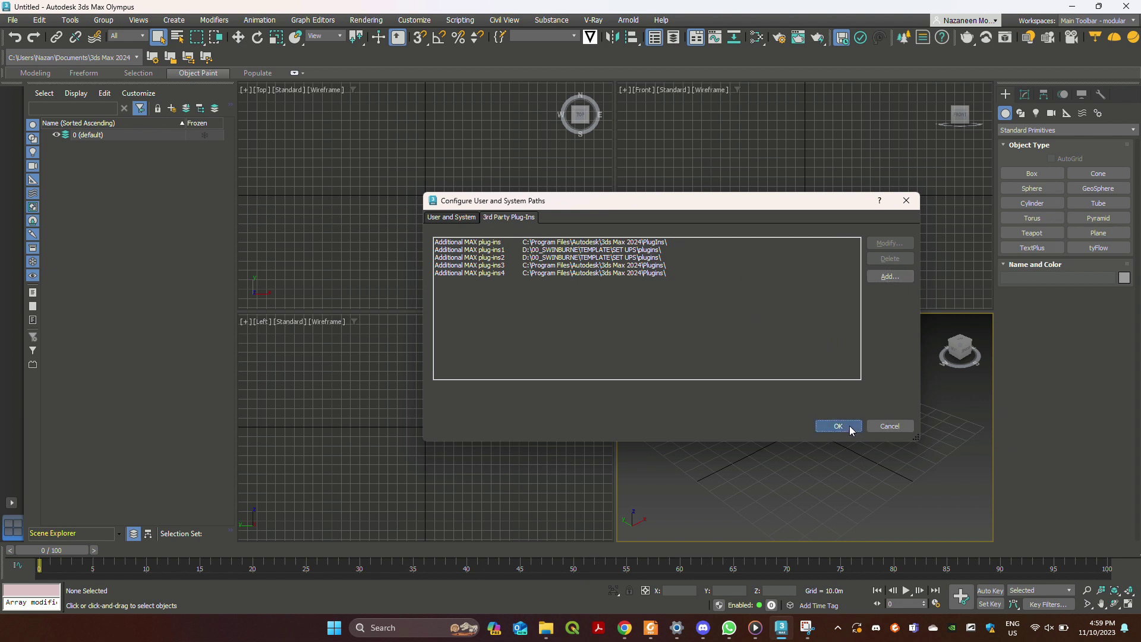
pyautogui.click(888, 426)
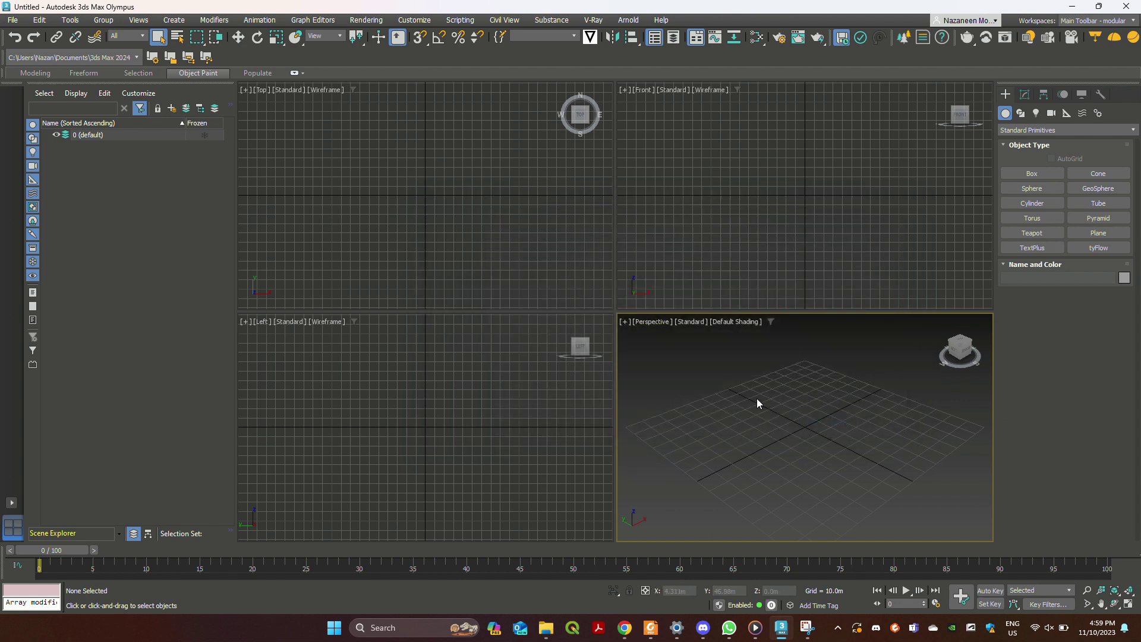
# Draw a rectangle spline of about 111 by 96 m on the ground grid in the maximized Perspective view
pyautogui.hotkey('alt', 'w')
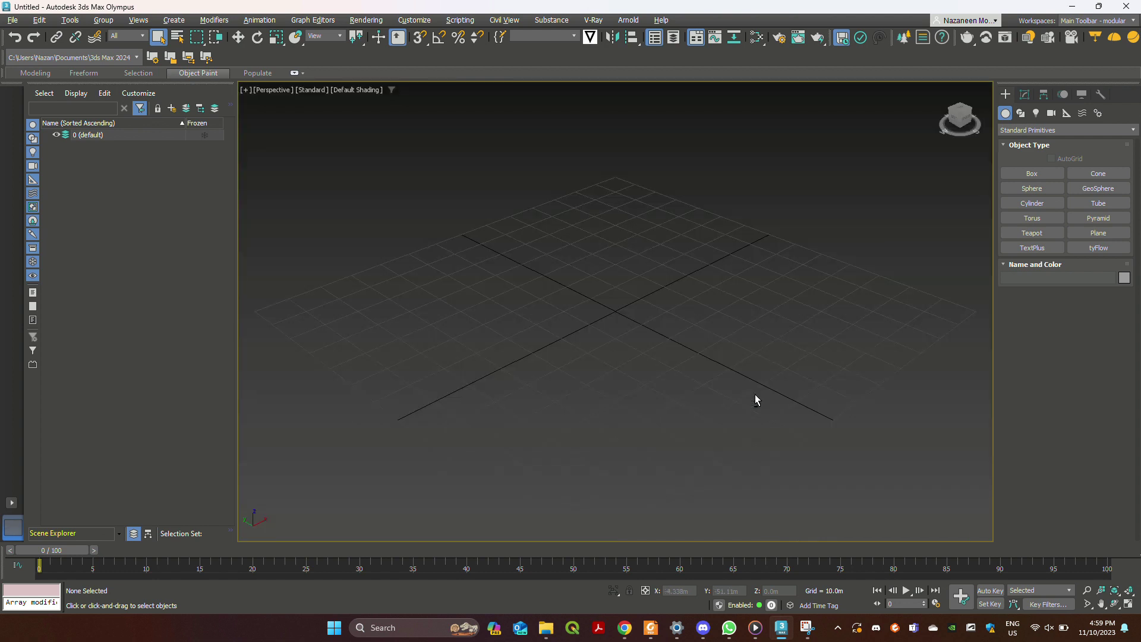
pyautogui.click(1021, 114)
pyautogui.click(1103, 189)
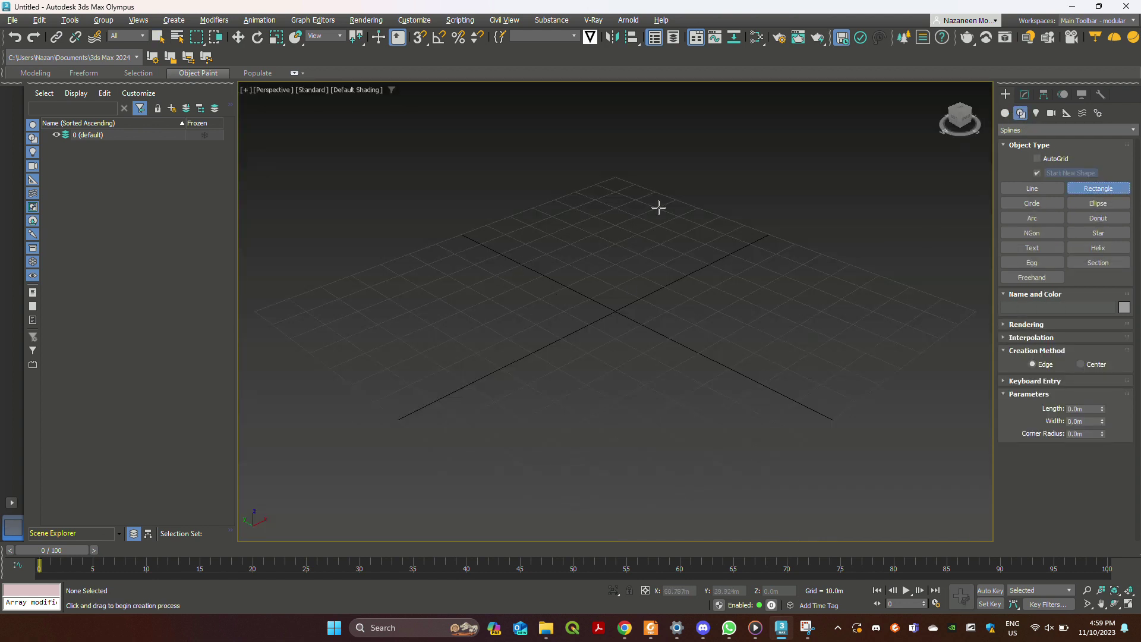
pyautogui.moveTo(387, 269); pyautogui.dragTo(884, 289)
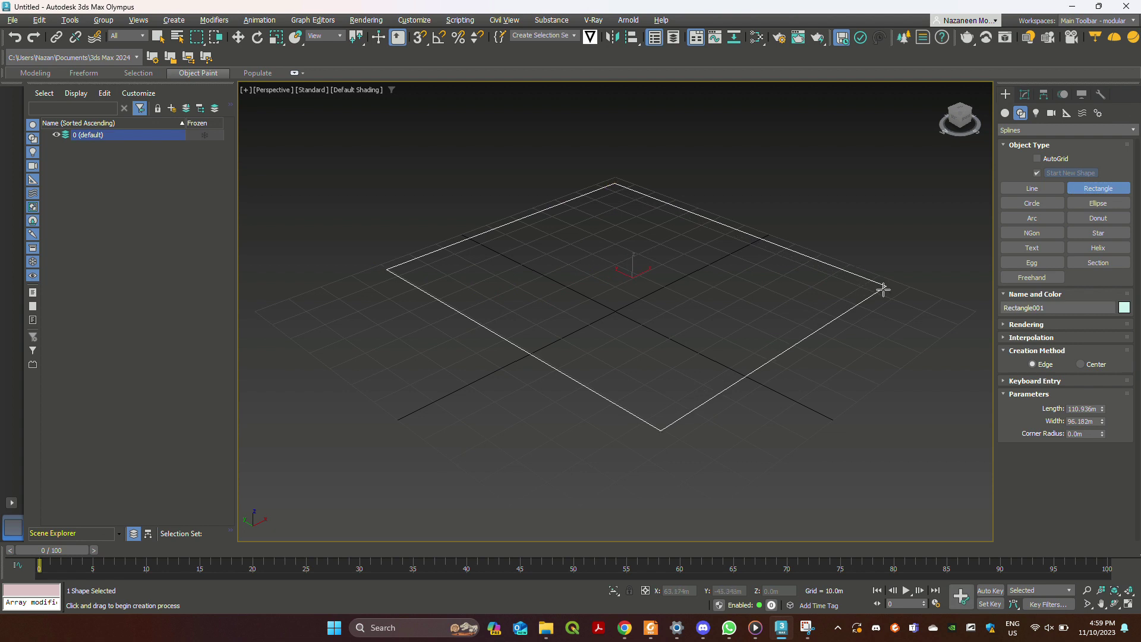
# Set the rectangle's length and width to 500 m each
pyautogui.click(1094, 409)
pyautogui.write('500')
pyautogui.press('Tab')
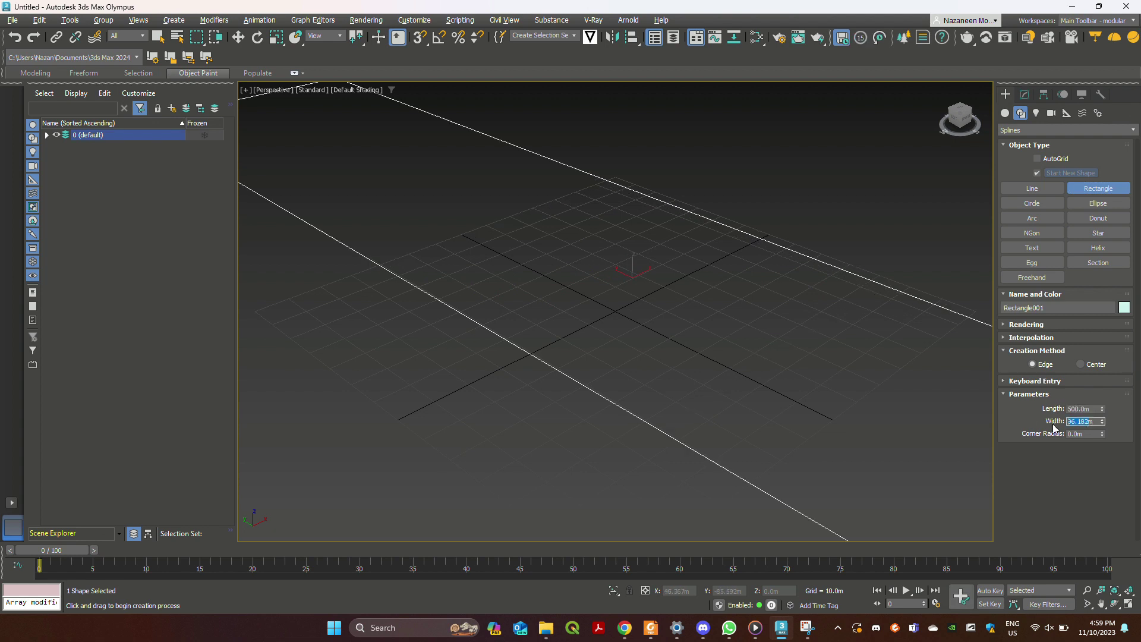
pyautogui.write('500m')
pyautogui.click(933, 351)
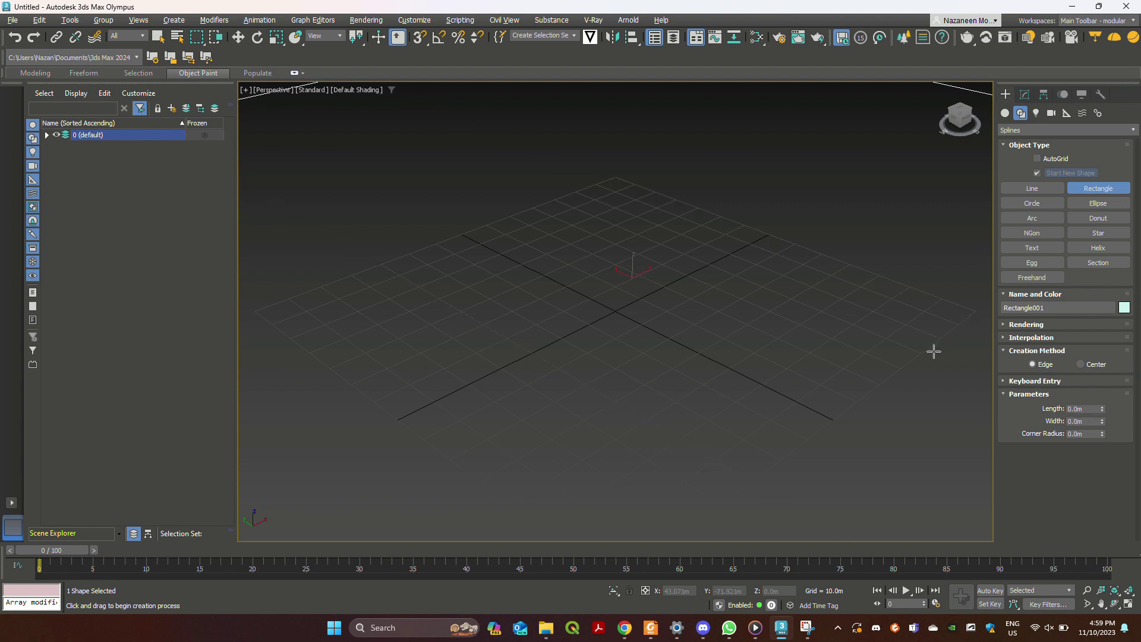
pyautogui.scroll(-5, 782, 375)
pyautogui.scroll(3, 730, 356)
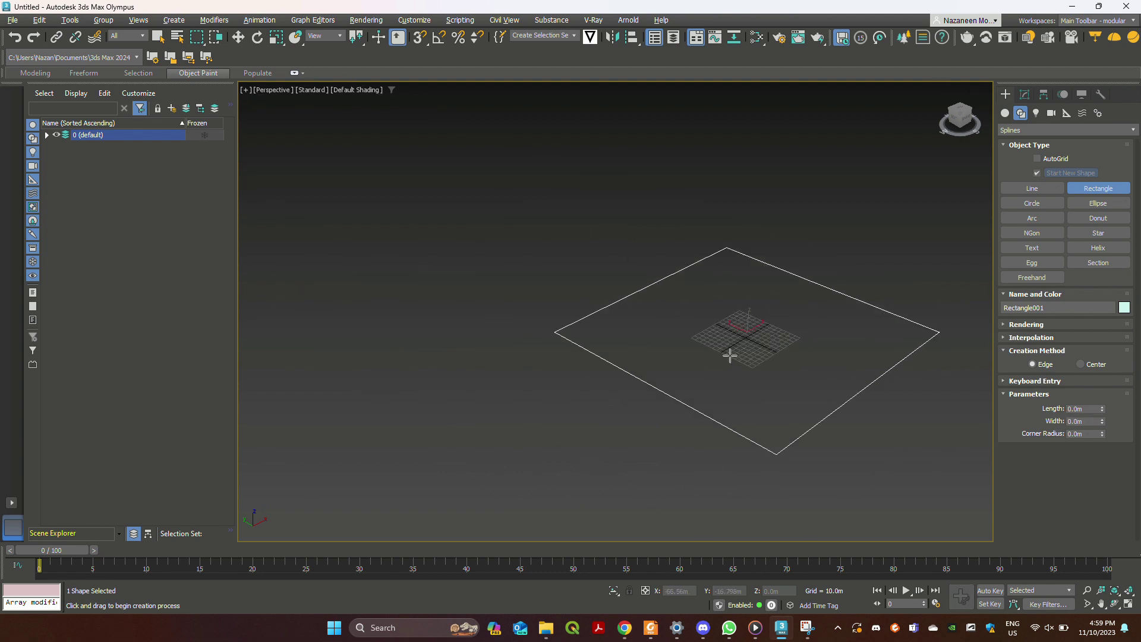
pyautogui.moveTo(730, 356); pyautogui.dragTo(513, 357, button='middle')
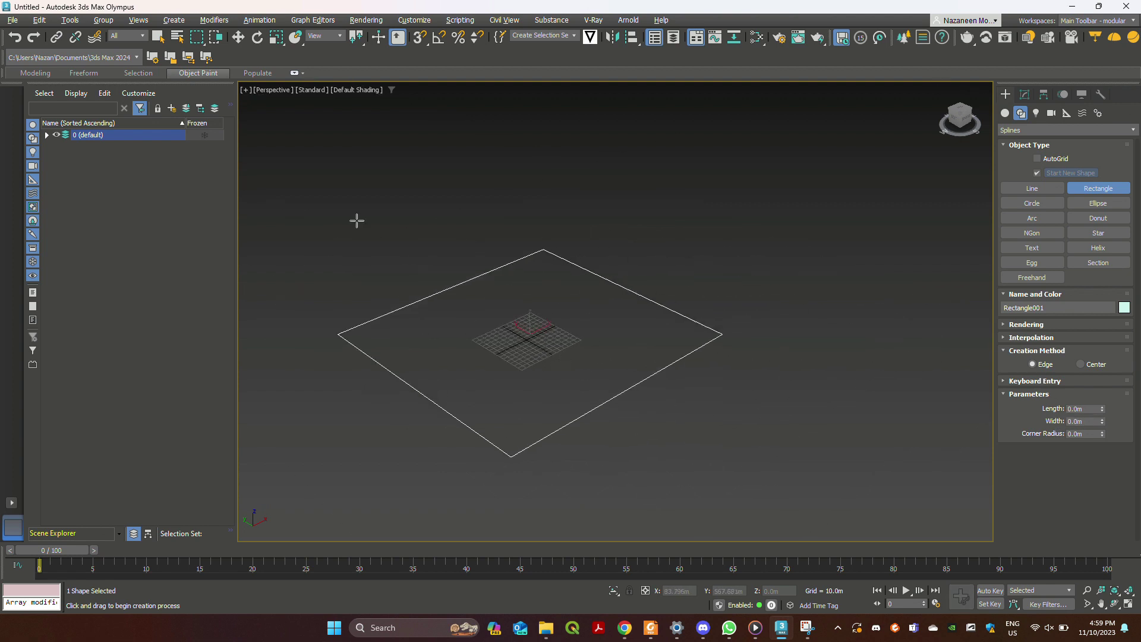
# Rename the rectangle in the scene hierarchy to Drivers Base and deselect it
pyautogui.click(46, 135)
pyautogui.rightClick(103, 150)
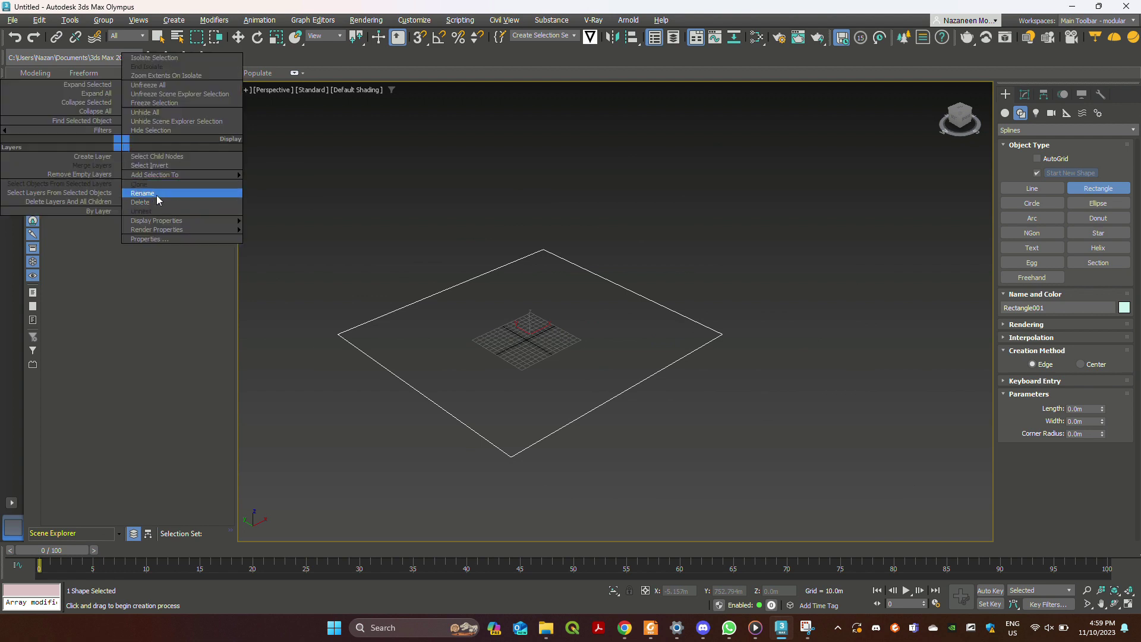
pyautogui.click(134, 199)
pyautogui.click(117, 145)
pyautogui.rightClick(112, 145)
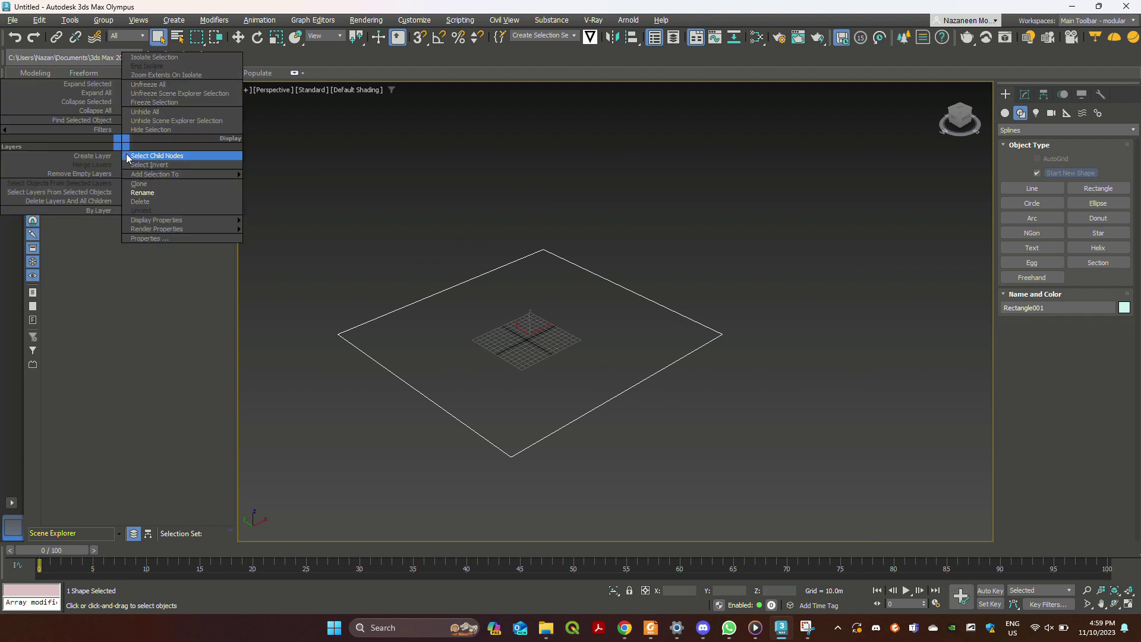
pyautogui.click(136, 198)
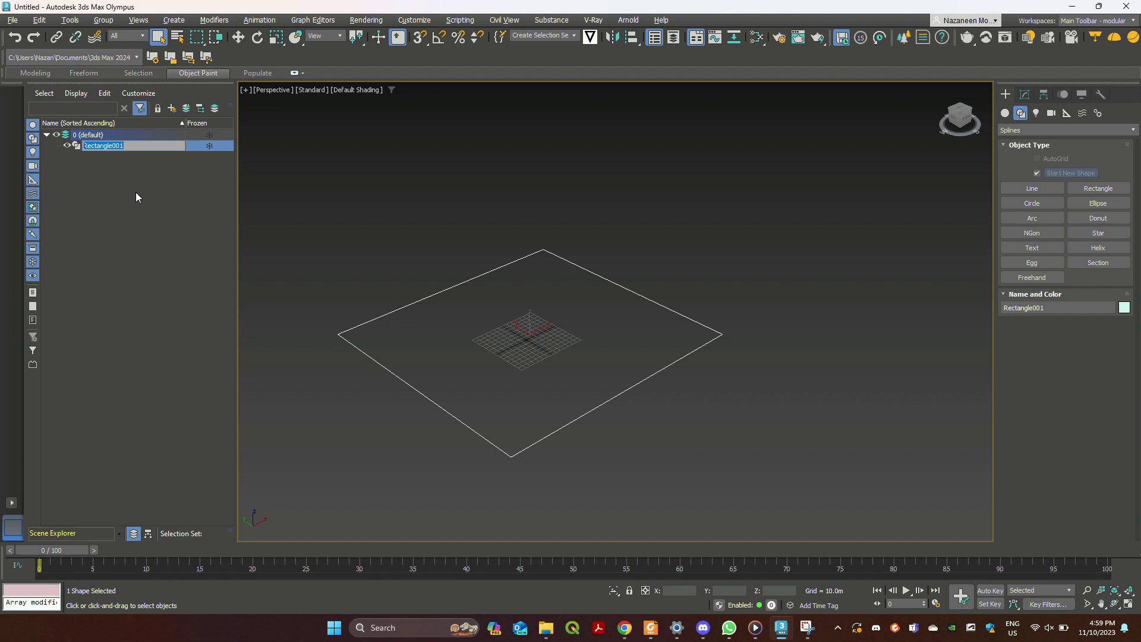
pyautogui.press('capslock')
pyautogui.write('Drivers Base')
pyautogui.click(277, 230)
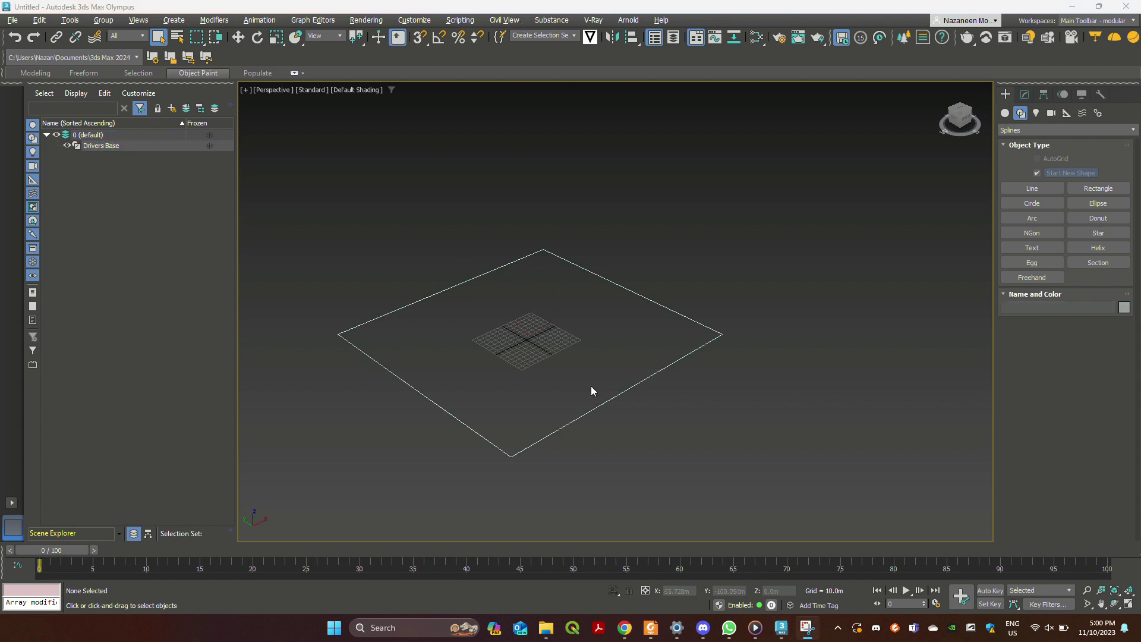
# Draw a steep, slightly slanted straight line running past both ends of the Drivers Base square in the maximized Top view
pyautogui.moveTo(543, 278); pyautogui.dragTo(695, 230, button='middle')
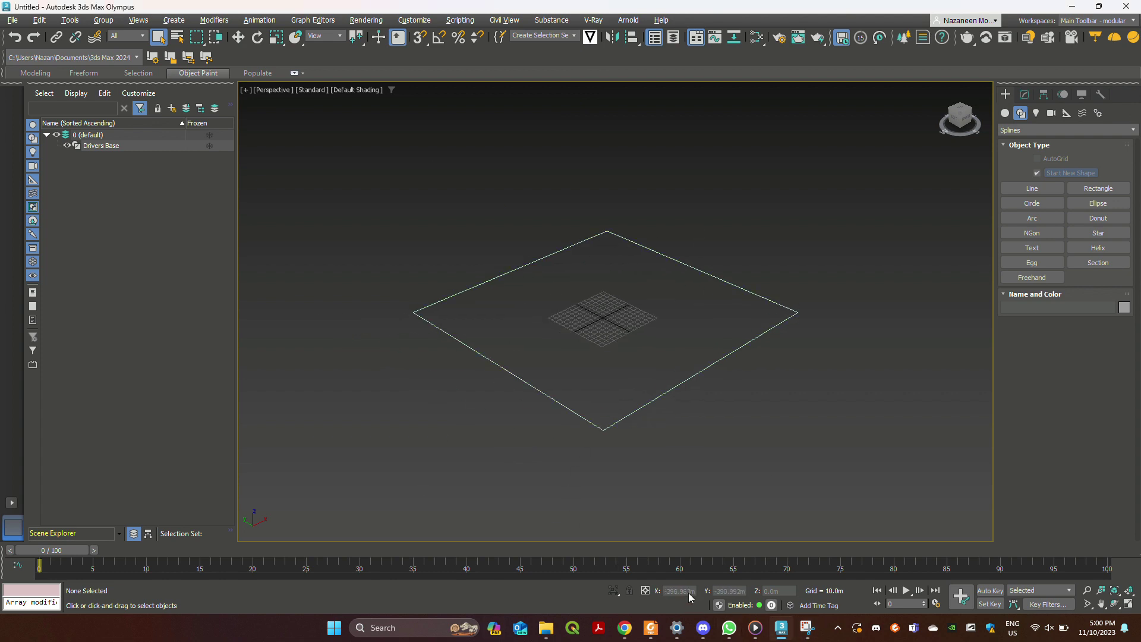
pyautogui.hotkey('alt', 'w')
pyautogui.click(467, 205)
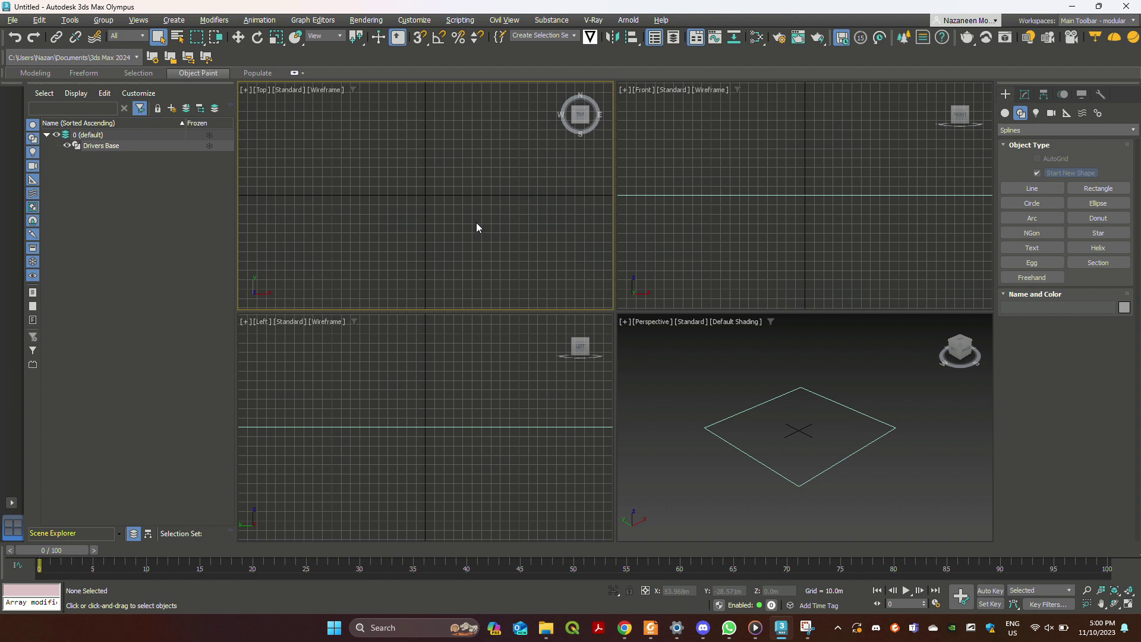
pyautogui.hotkey('alt', 'w')
pyautogui.scroll(-5, 601, 190)
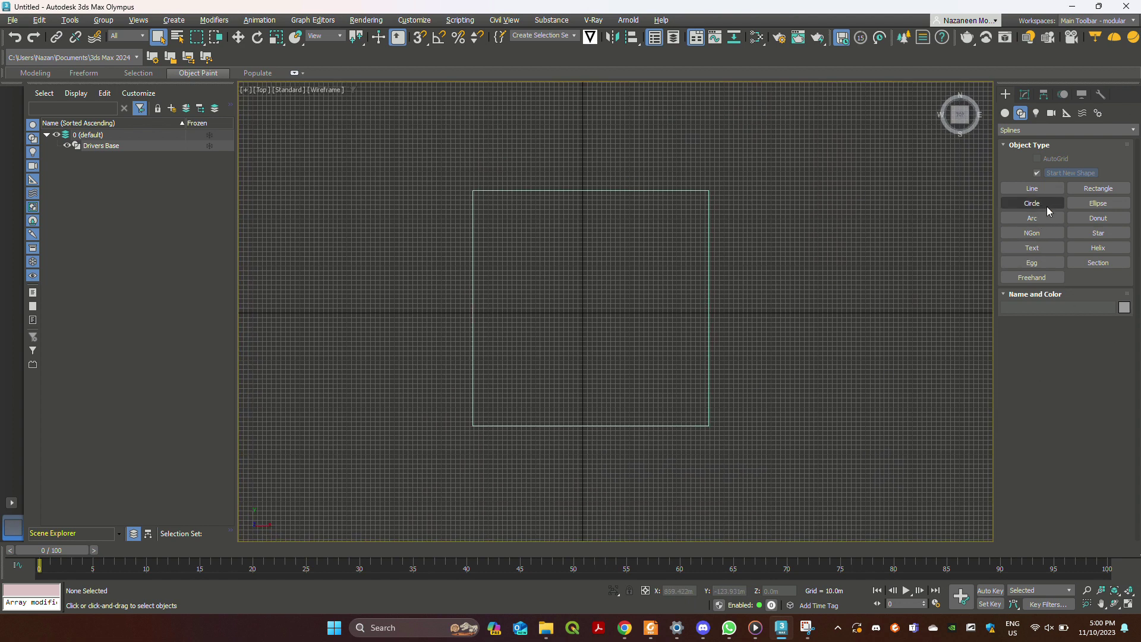
pyautogui.click(1051, 186)
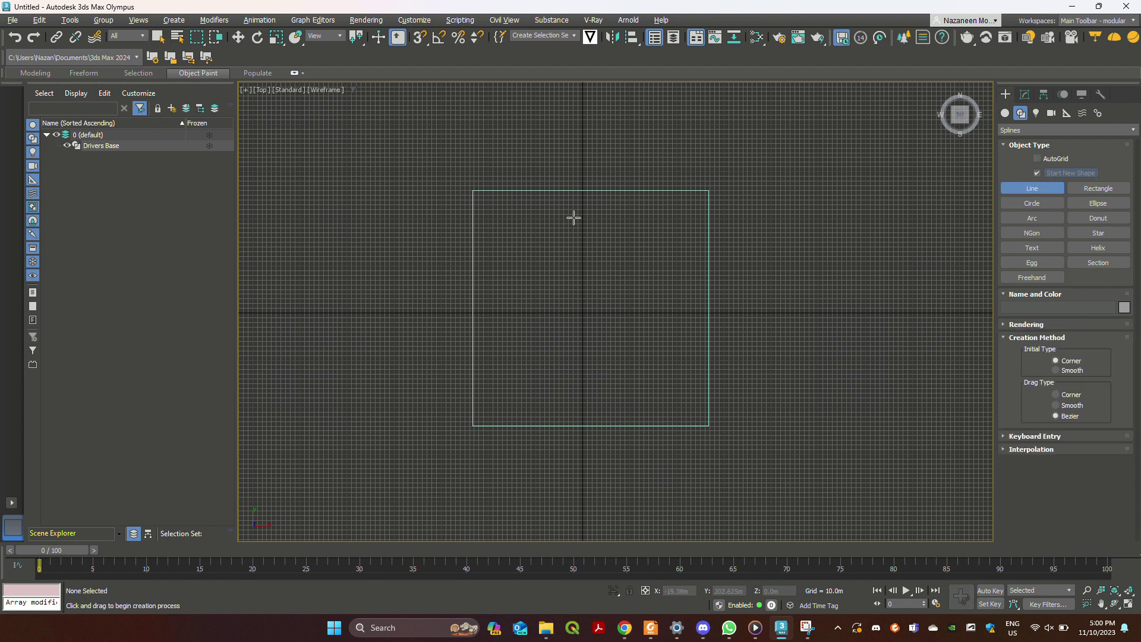
pyautogui.click(669, 157)
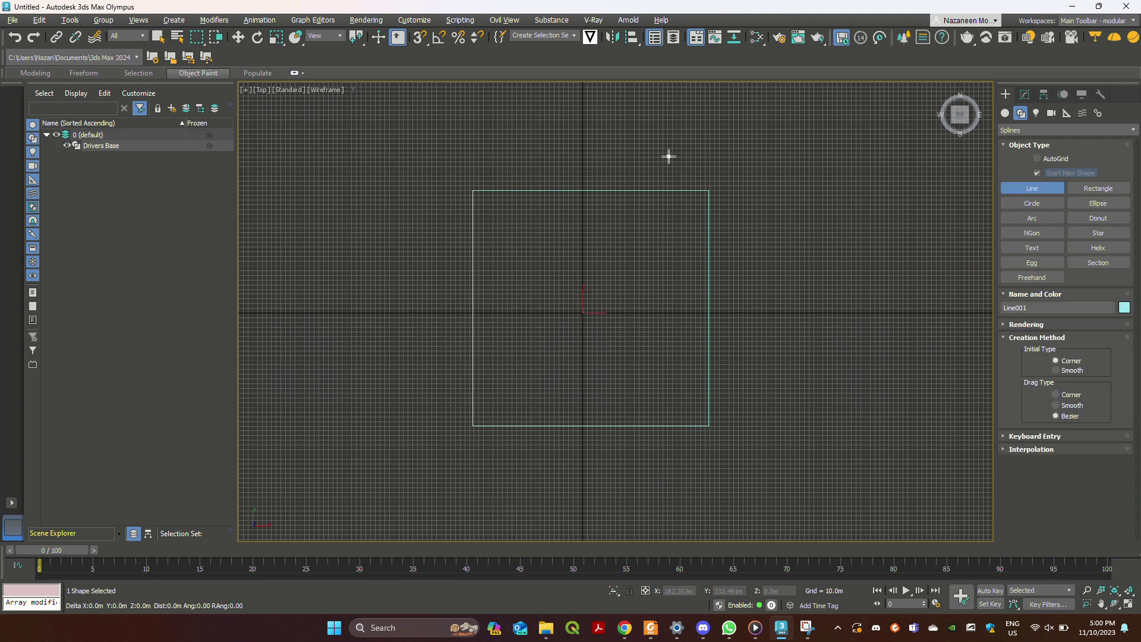
pyautogui.click(645, 458)
pyautogui.rightClick(586, 305)
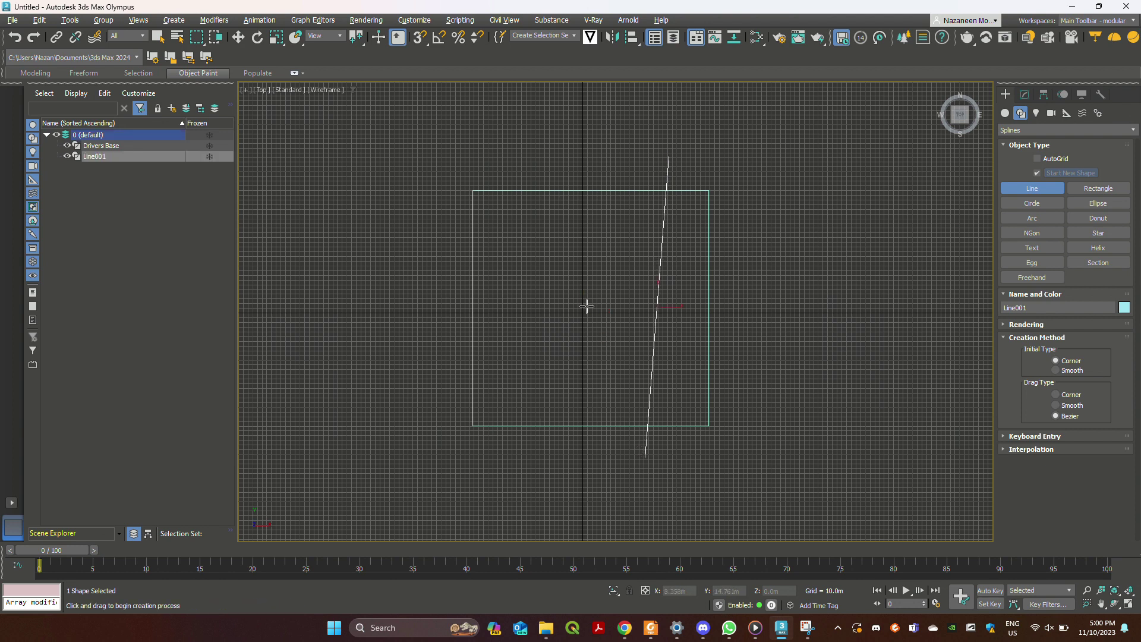
# Draw a nearly horizontal line across the full width of the square, crossing the steep line
pyautogui.click(423, 357)
pyautogui.click(806, 319)
pyautogui.rightClick(808, 319)
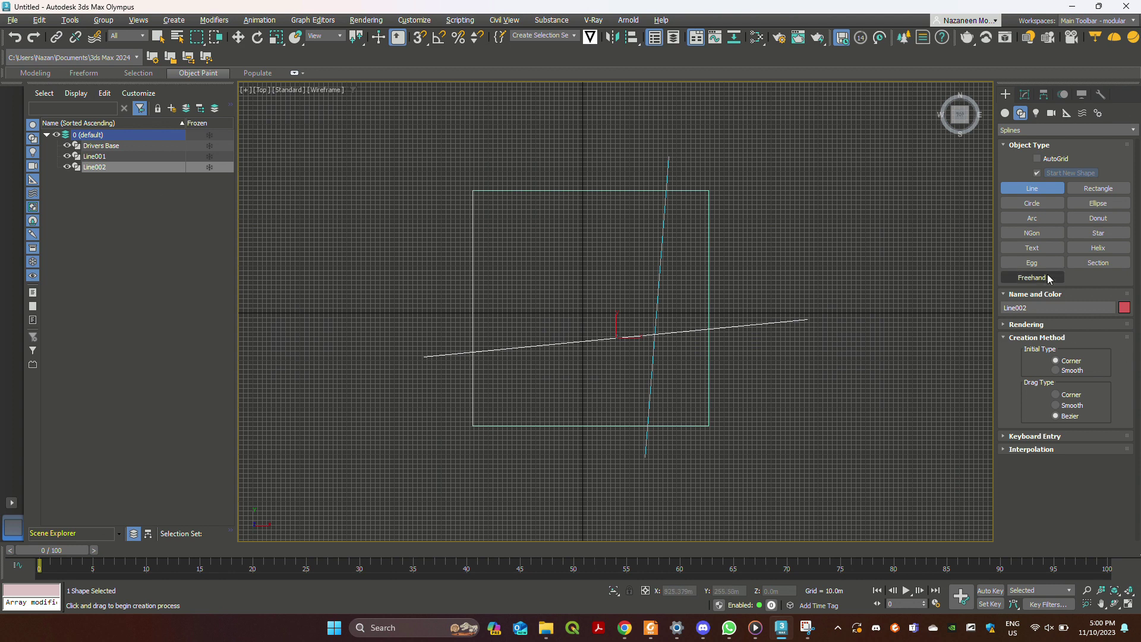
# Rename the steep line to 12_01 and the long nearly horizontal line to 12_02 in the scene hierarchy
pyautogui.click(112, 156)
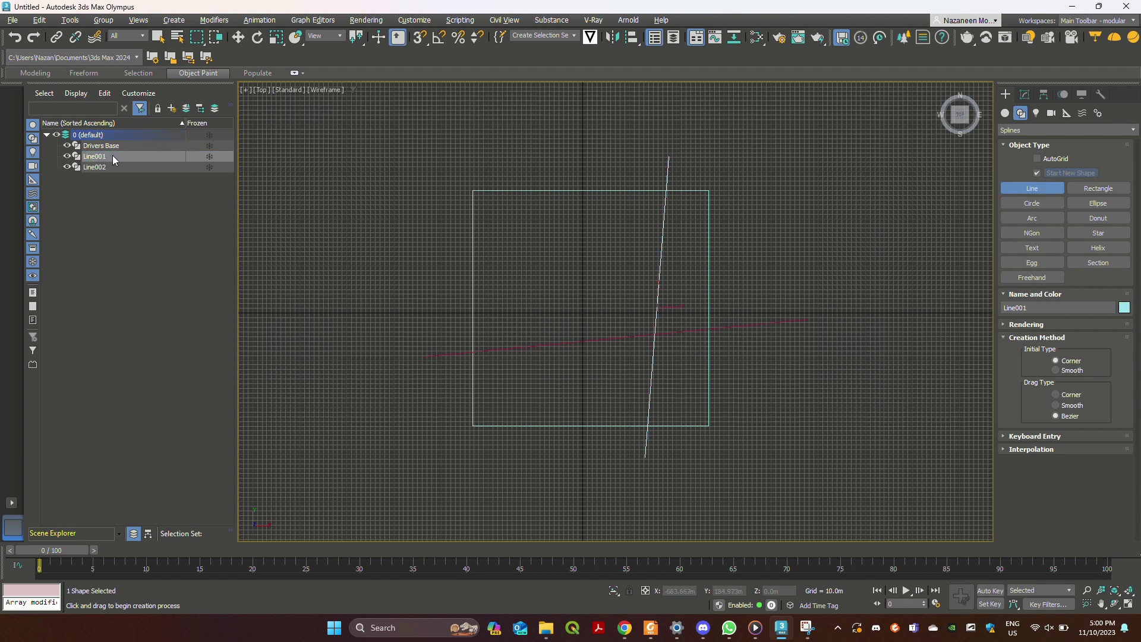
pyautogui.rightClick(112, 155)
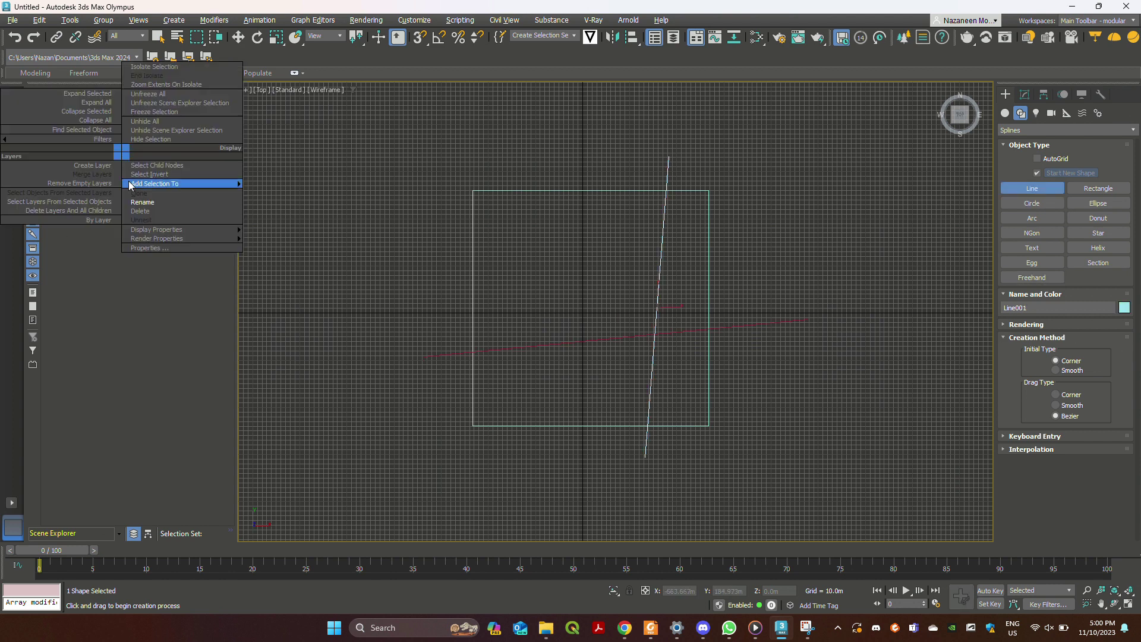
pyautogui.click(151, 204)
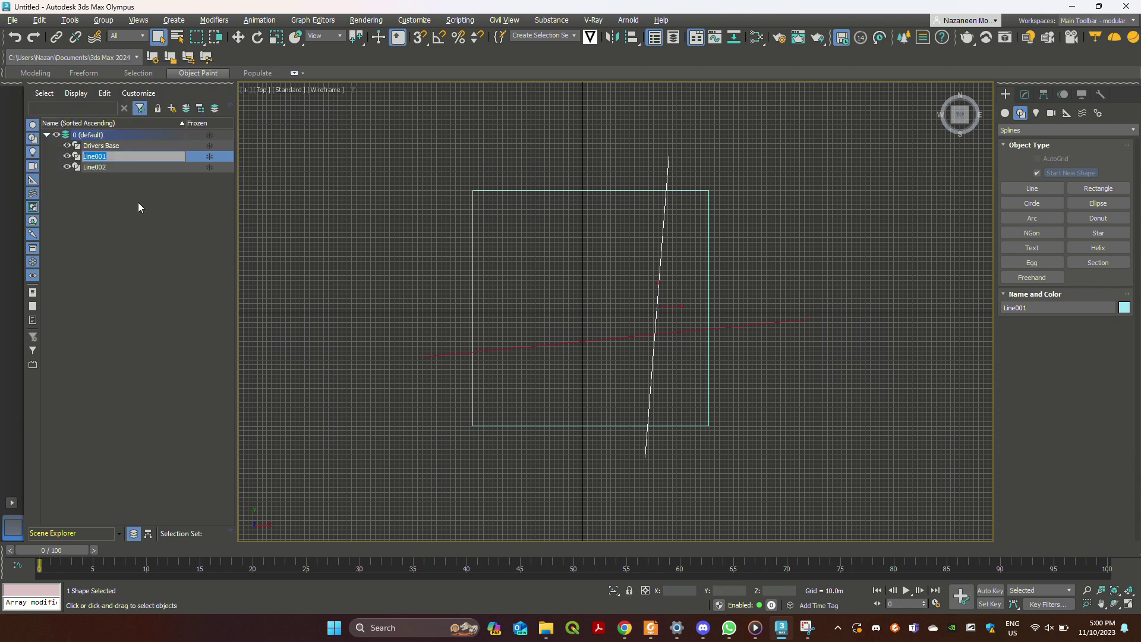
pyautogui.write('2_')
pyautogui.click(104, 167)
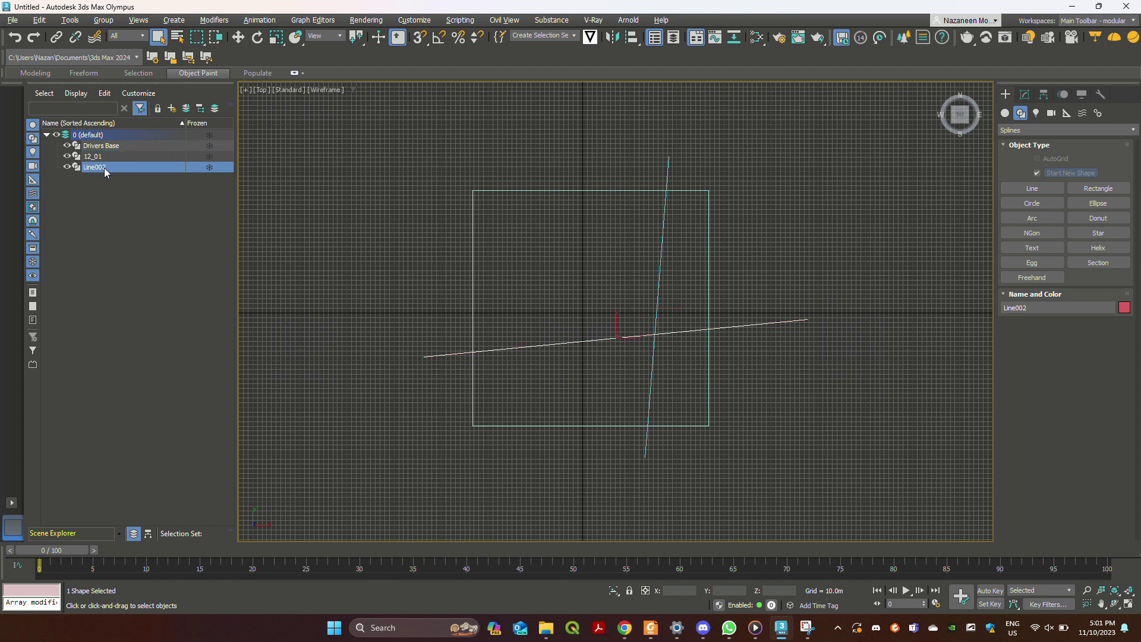
pyautogui.rightClick(104, 168)
pyautogui.click(129, 217)
pyautogui.click(384, 248)
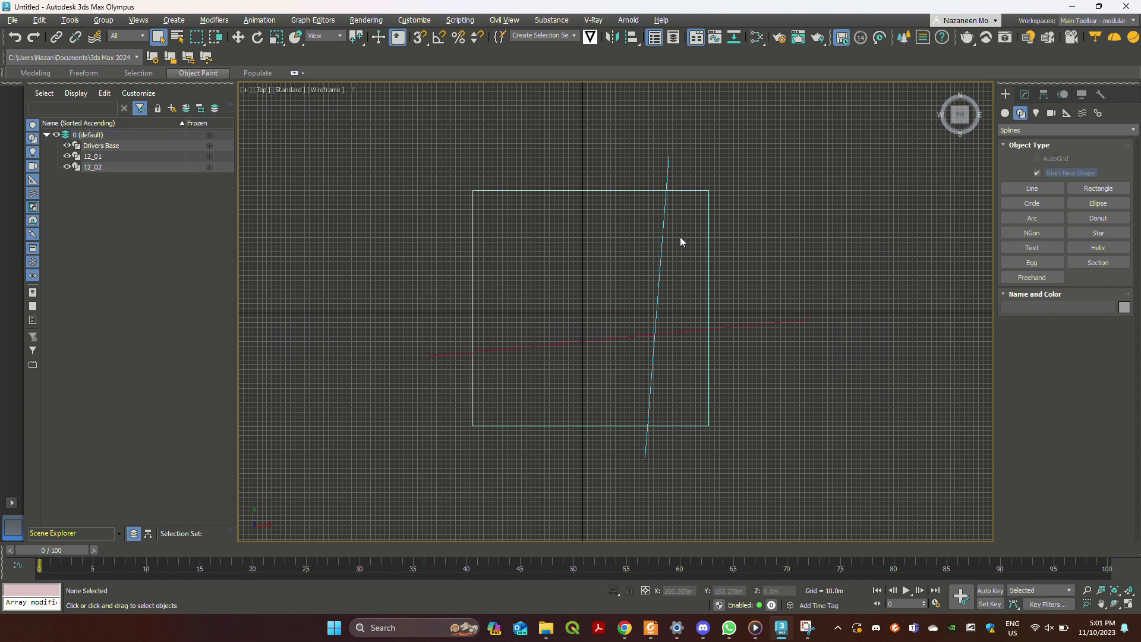
# Draw a shorter horizontal line through the square's west edge, ending before the steep line
pyautogui.click(1046, 188)
pyautogui.click(444, 258)
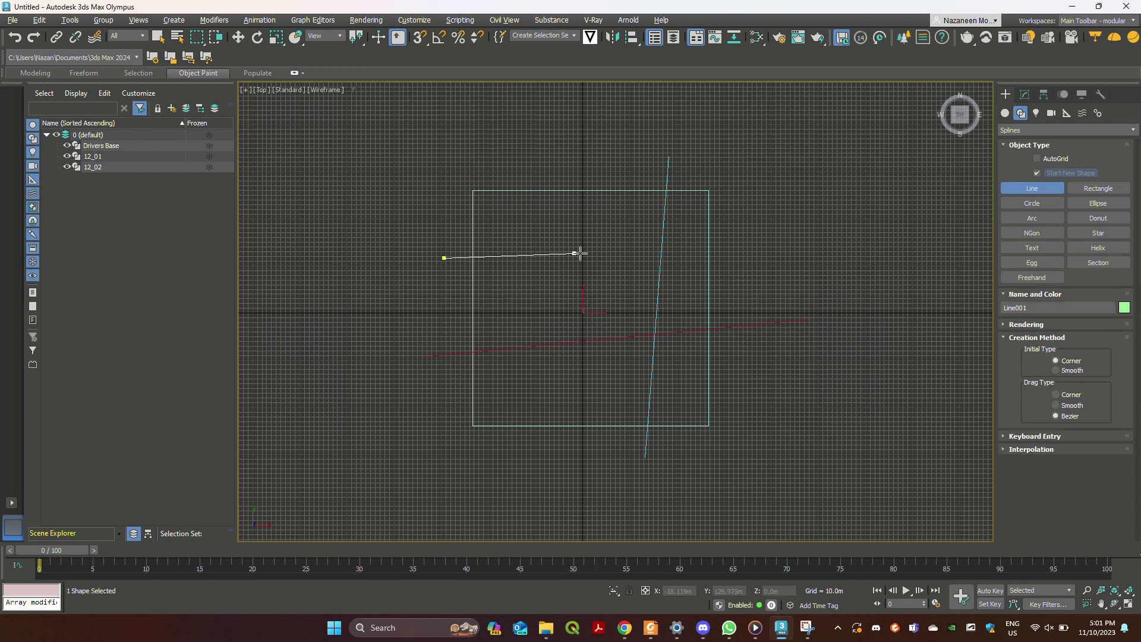
pyautogui.click(612, 258)
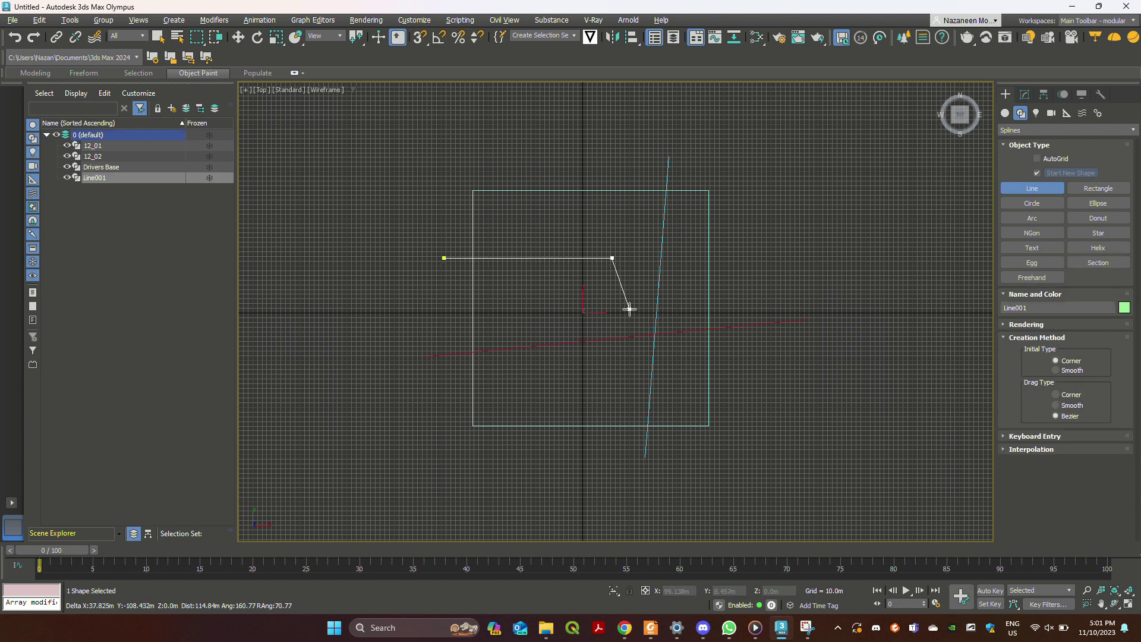
pyautogui.rightClick(615, 293)
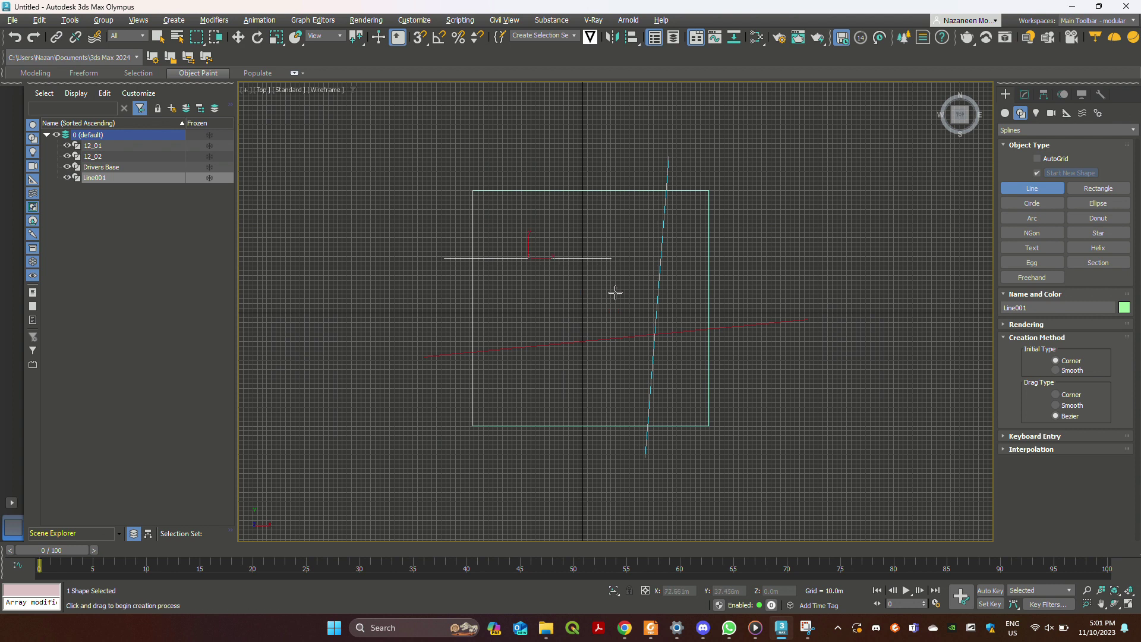
# Draw a short vertical line down through the square's north edge, crossing the short horizontal line, and end line creation
pyautogui.click(561, 164)
pyautogui.click(561, 296)
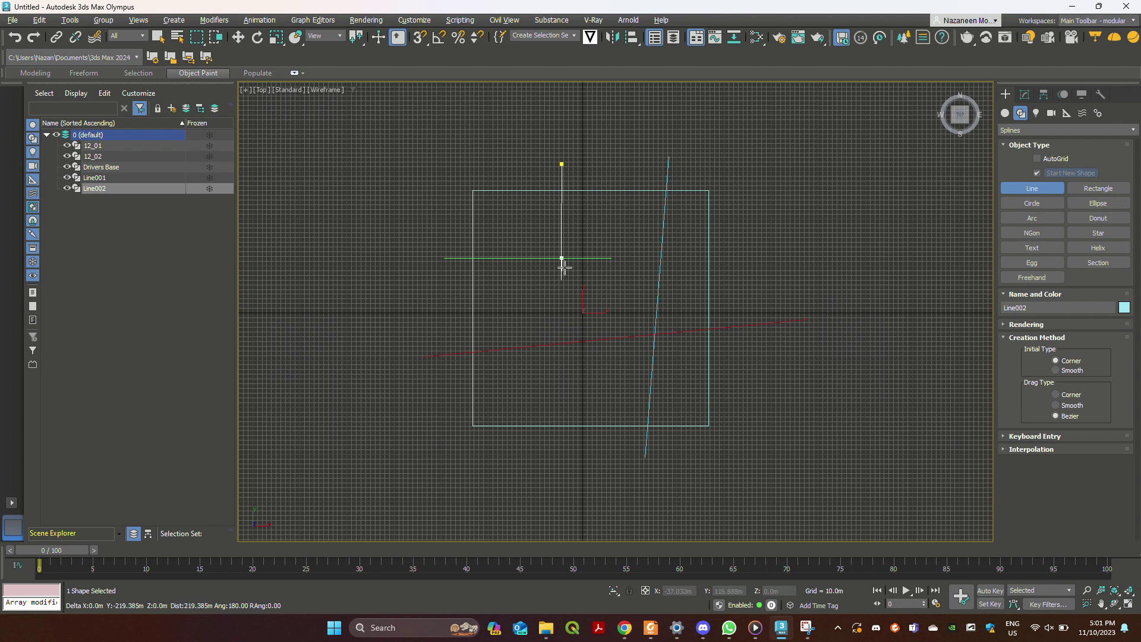
pyautogui.click(561, 296)
pyautogui.rightClick(639, 292)
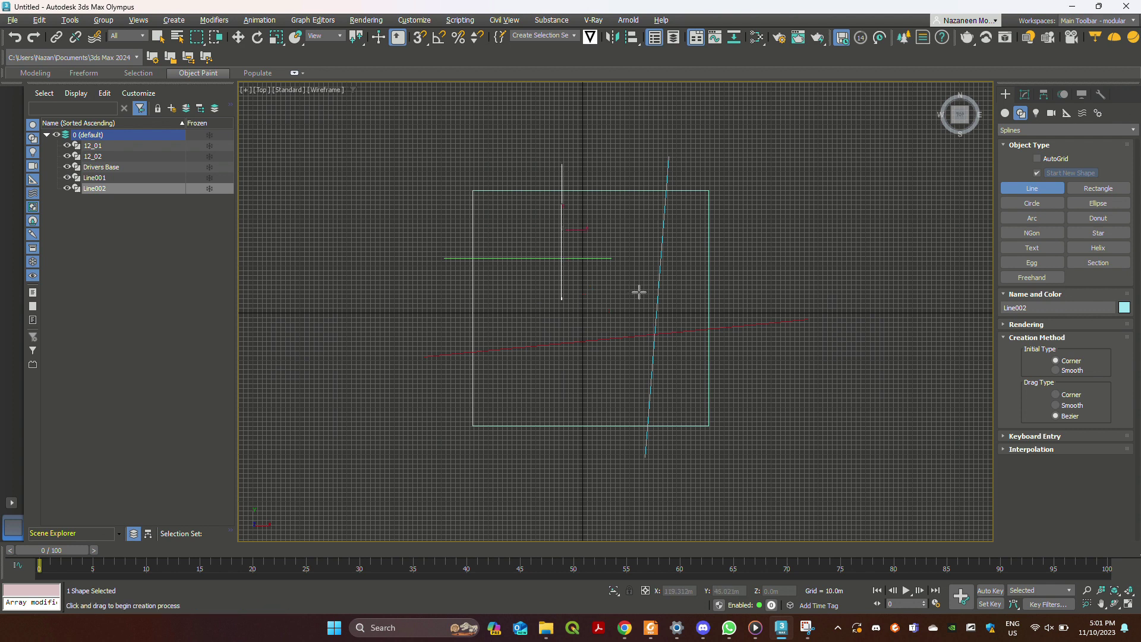
pyautogui.rightClick(546, 187)
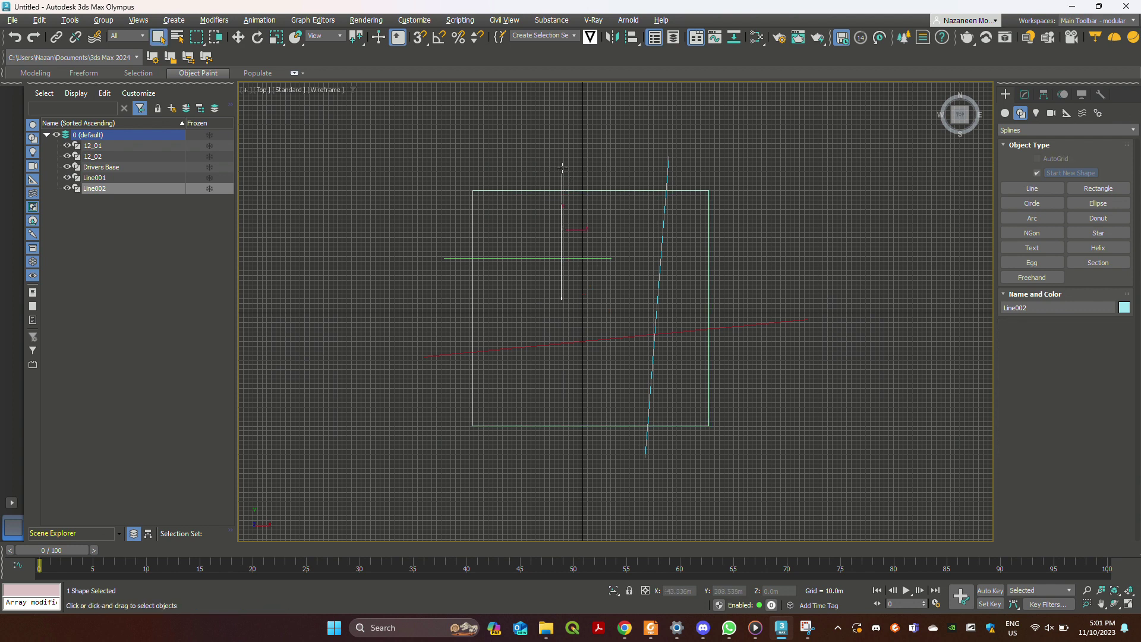
# Rename the short horizontal line to 6_01 and the short vertical line to 6_02, and deselect them
pyautogui.click(109, 180)
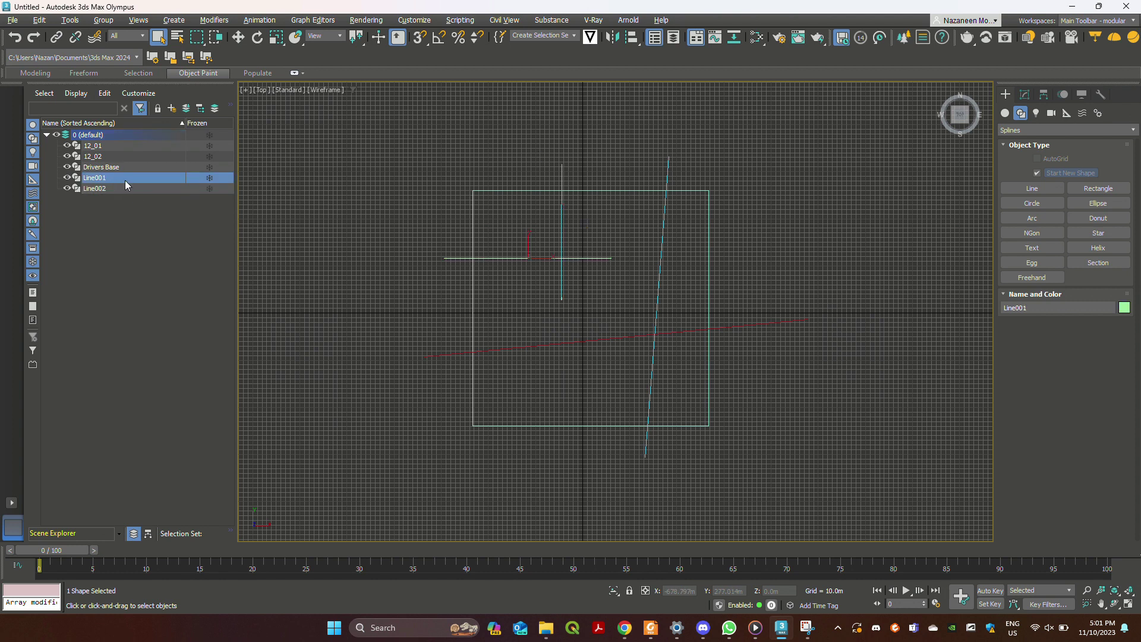
pyautogui.rightClick(125, 180)
pyautogui.click(142, 231)
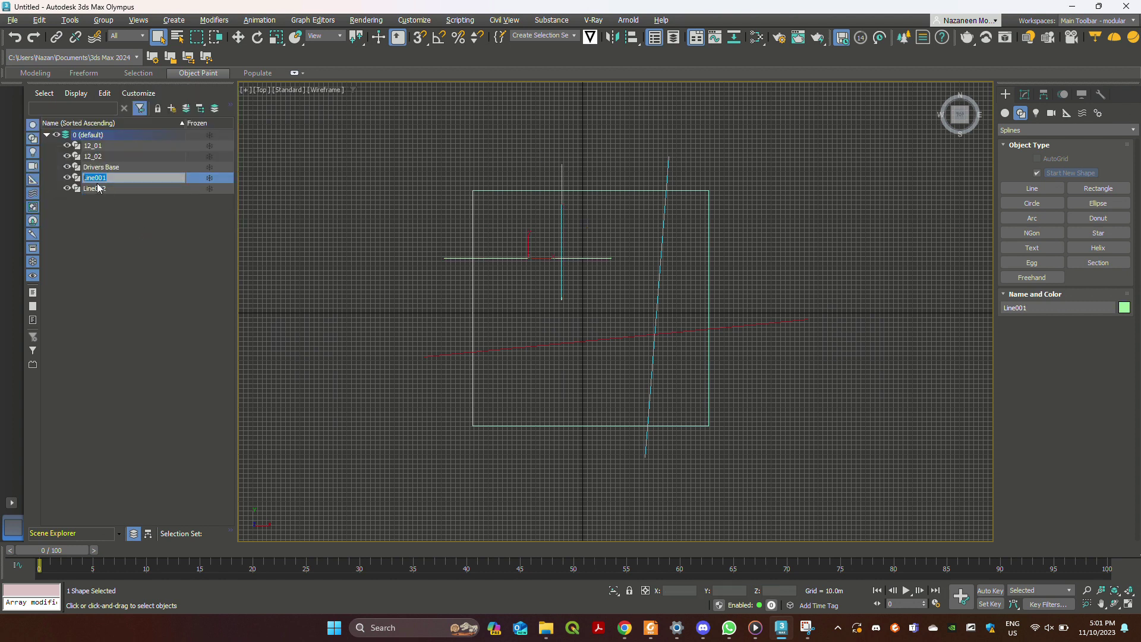
pyautogui.write('6_')
pyautogui.click(132, 260)
pyautogui.click(97, 188)
pyautogui.rightClick(98, 188)
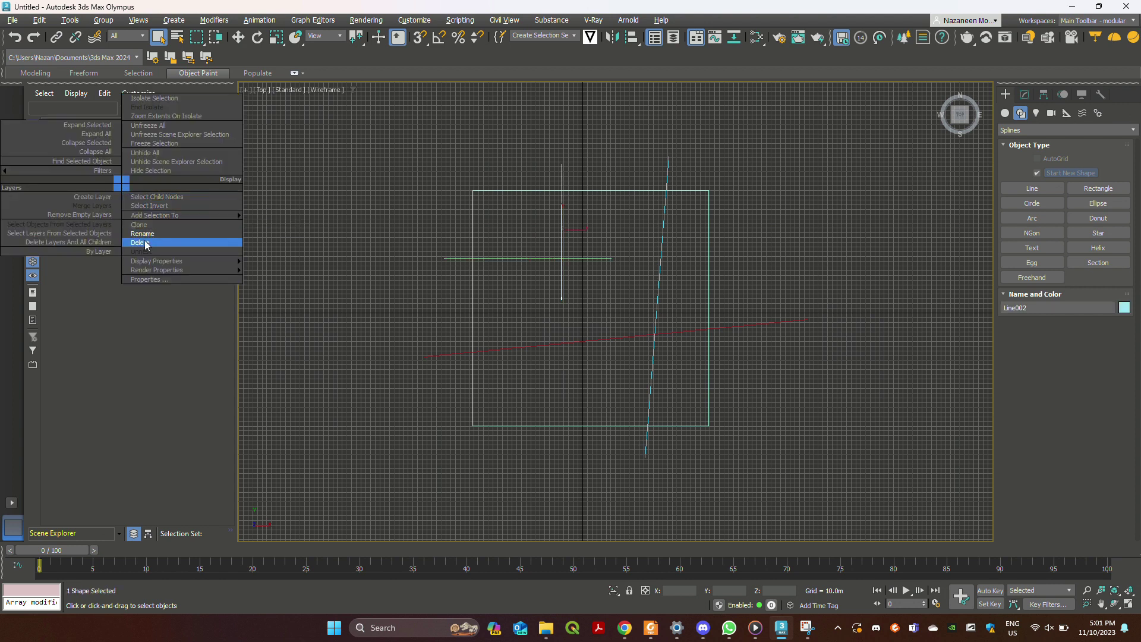
pyautogui.click(138, 239)
pyautogui.write('6_02')
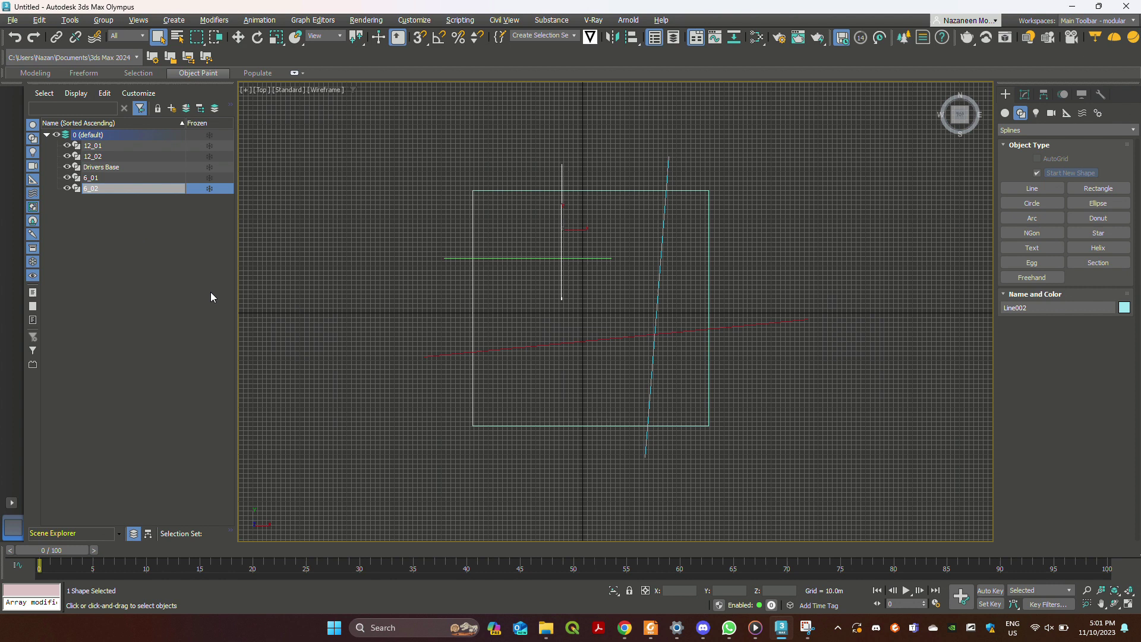
pyautogui.click(307, 286)
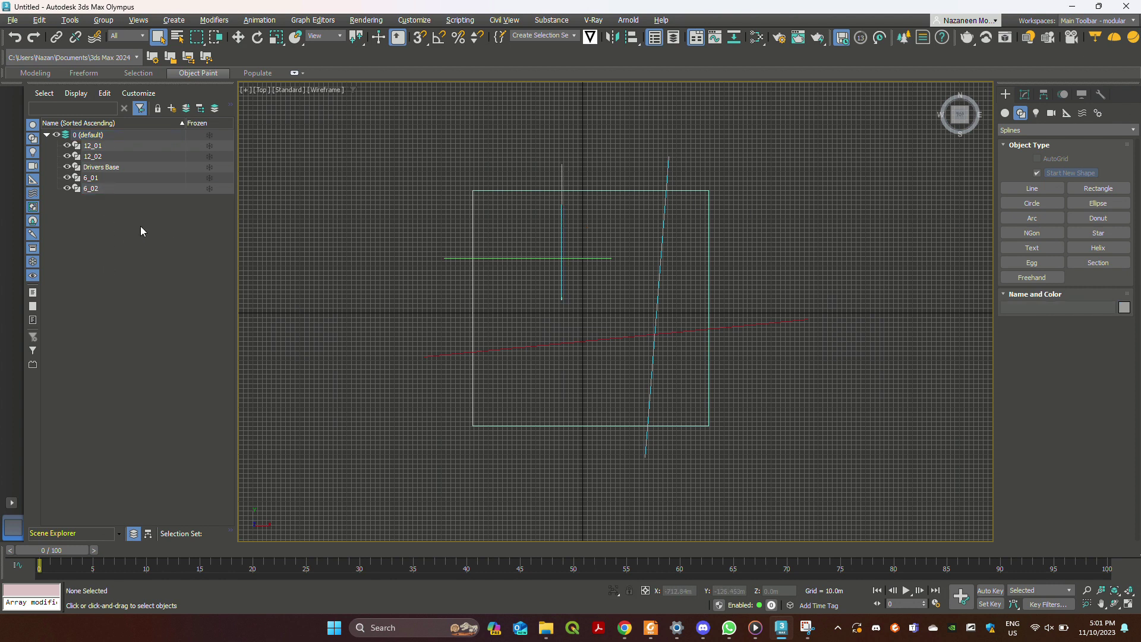
# Select the four lines and Drivers Base and put them into a new layer
pyautogui.click(118, 146)
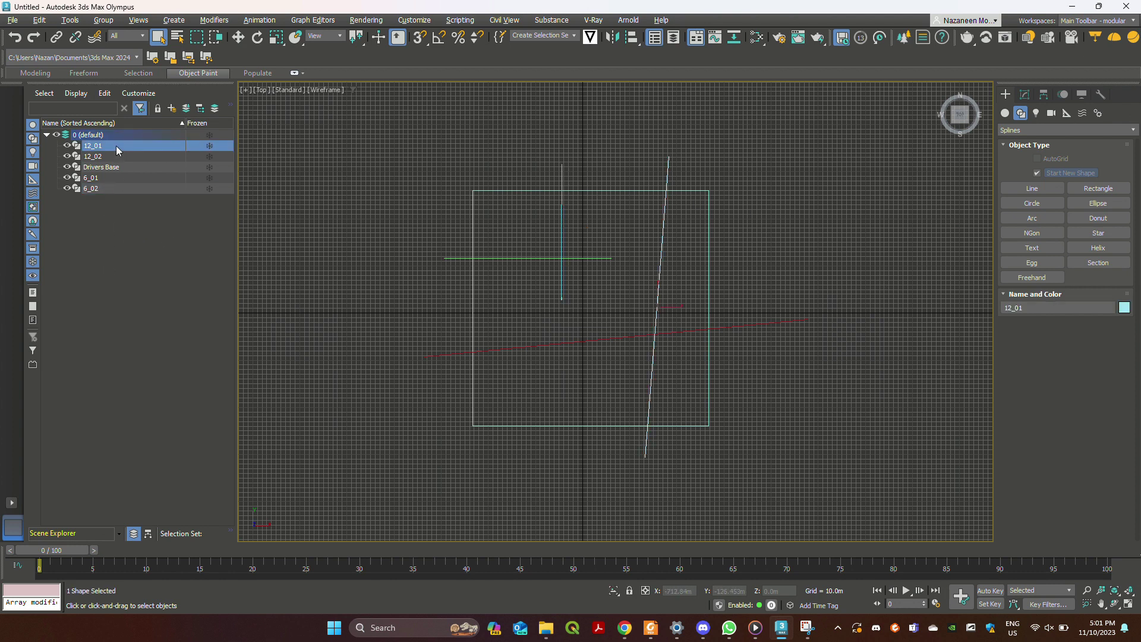
pyautogui.keyDown('shift'); pyautogui.click(118, 188); pyautogui.keyUp('shift')
pyautogui.click(174, 112)
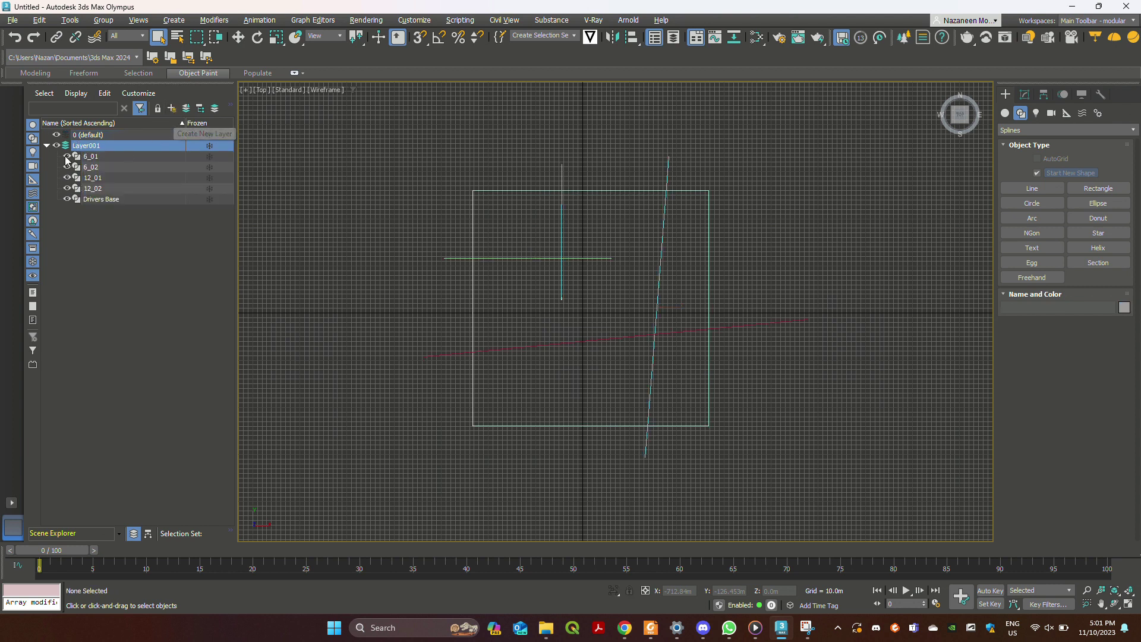
# Rename the new layer to DRIVERS SPLINE
pyautogui.rightClick(71, 156)
pyautogui.click(131, 192)
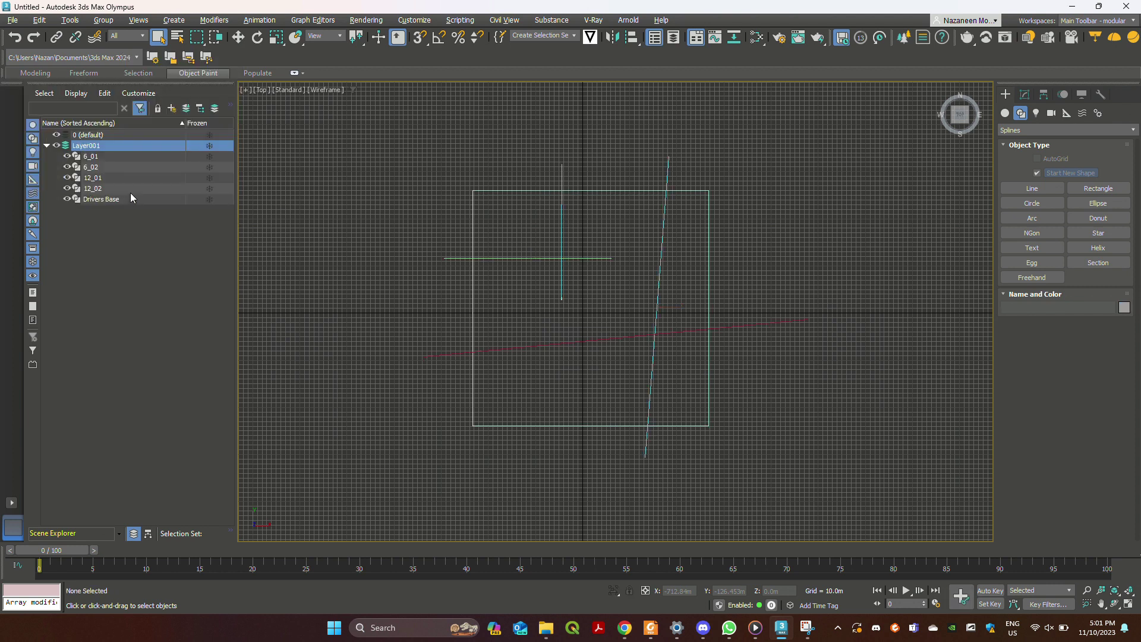
pyautogui.write('driv')
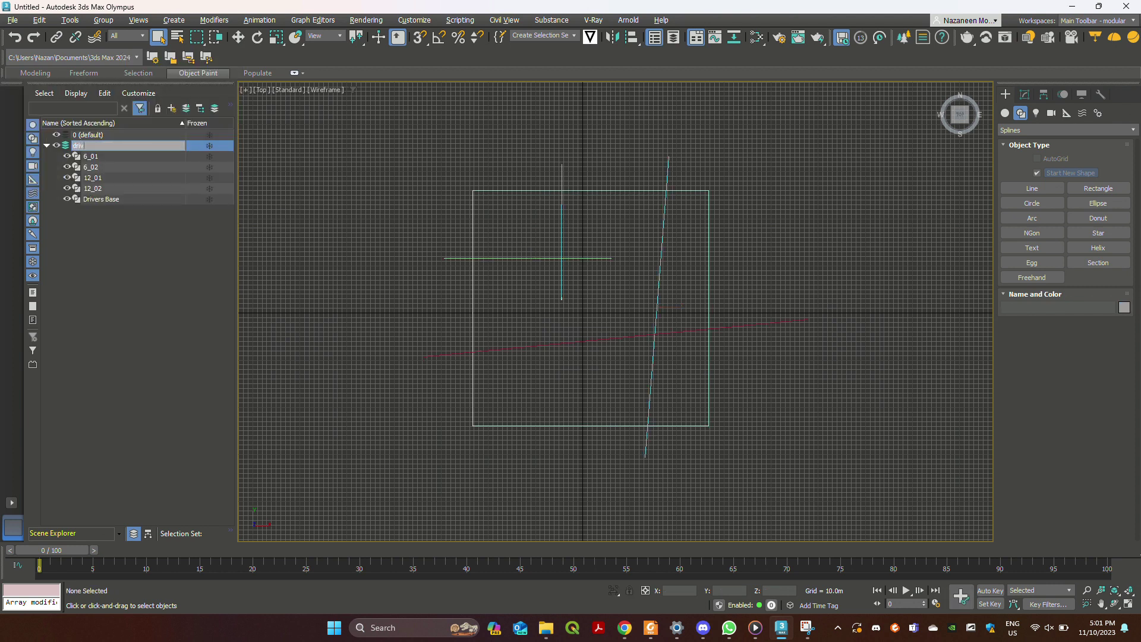
pyautogui.press('BackSpace')
pyautogui.press('capslock')
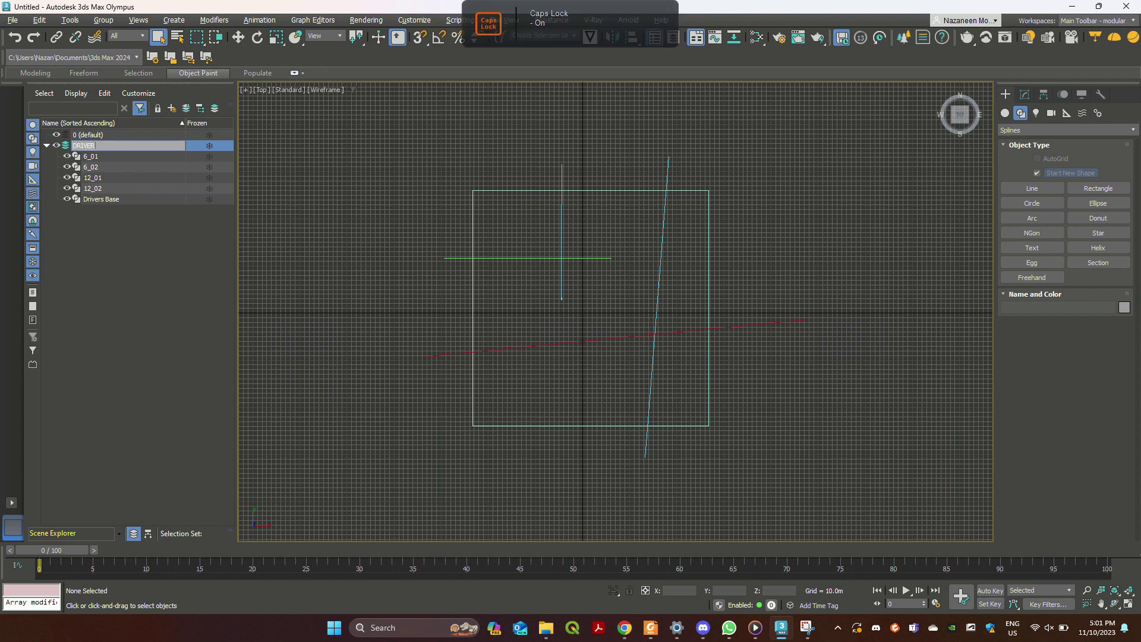
pyautogui.write('DRIVERS SPL')
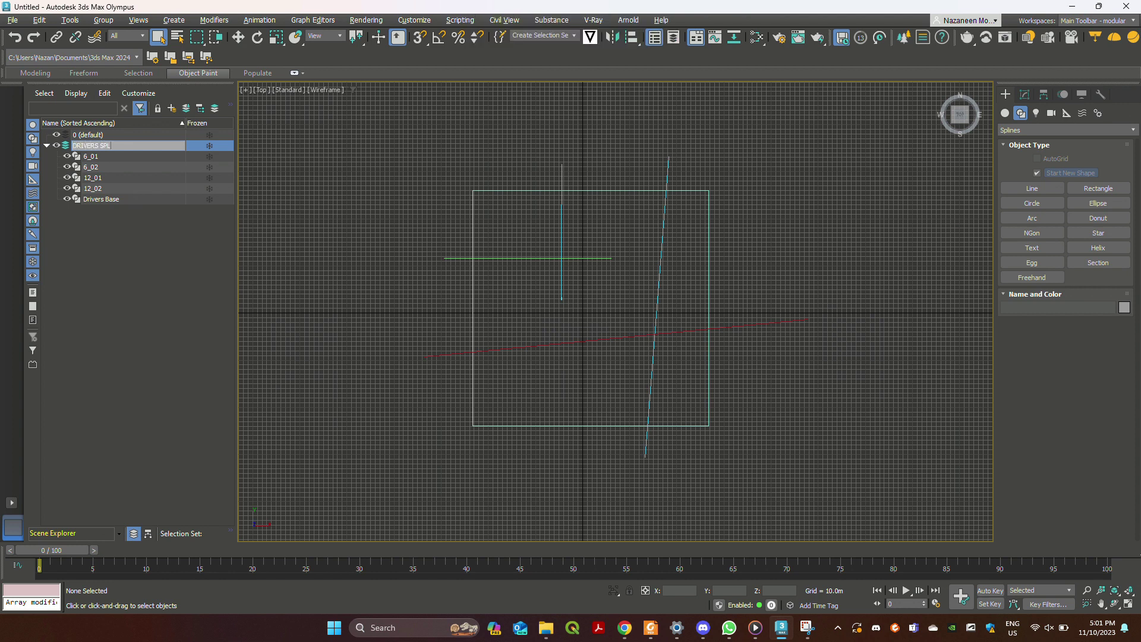
pyautogui.write('INE')
pyautogui.click(156, 268)
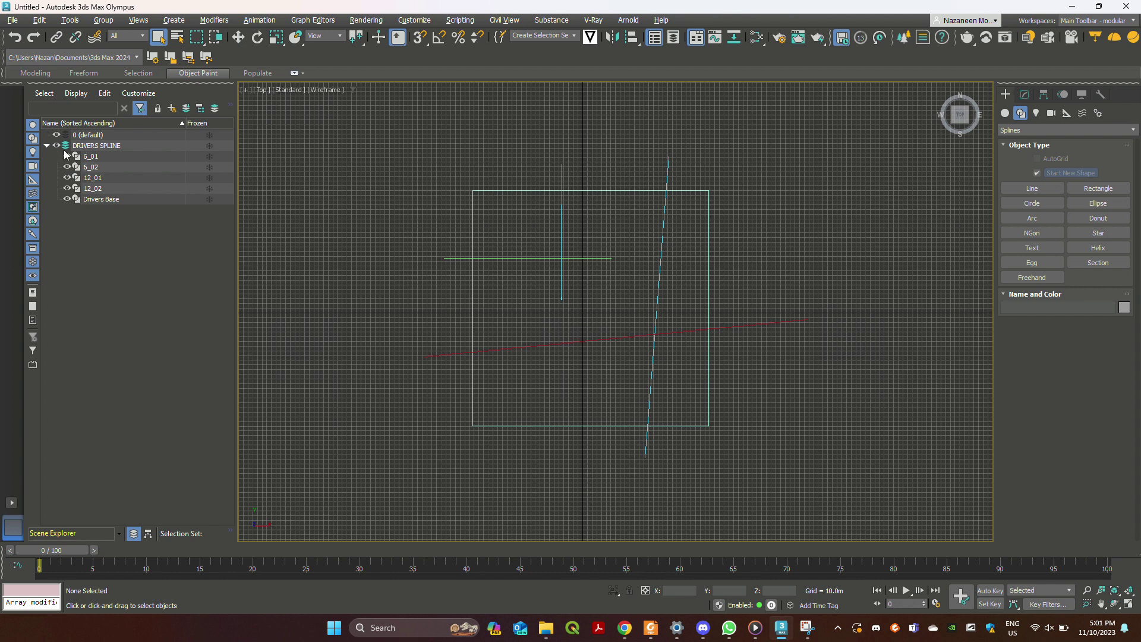
# Try to gather all five shapes of the DRIVERS SPLINE layer into another new layer
pyautogui.click(111, 157)
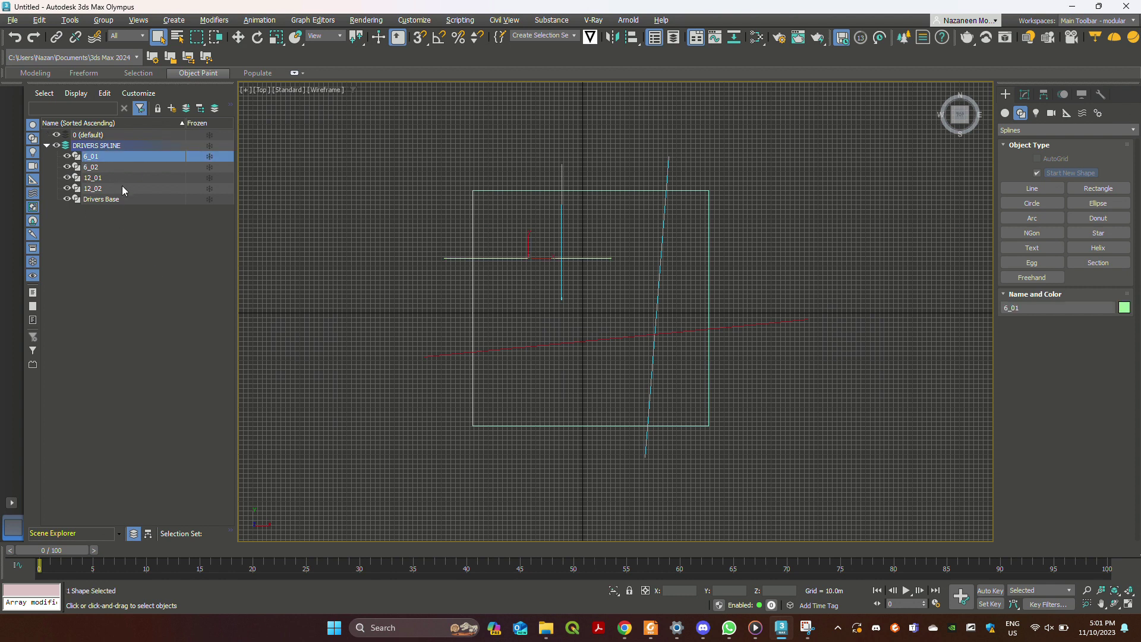
pyautogui.click(117, 198)
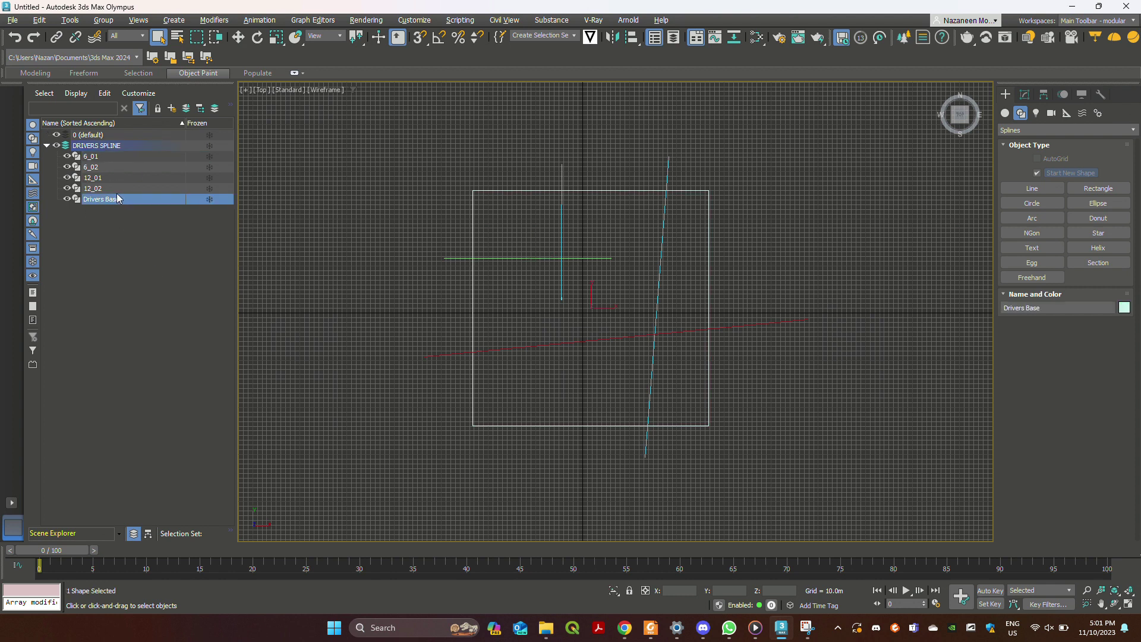
pyautogui.keyDown('shift'); pyautogui.click(101, 158); pyautogui.keyUp('shift')
pyautogui.click(97, 146)
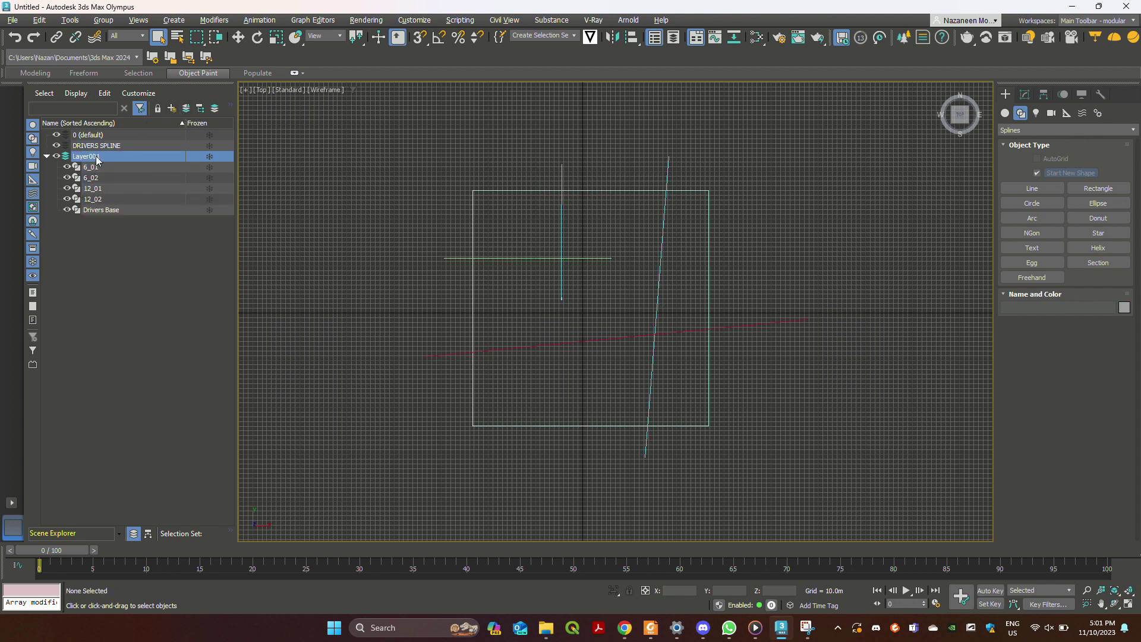
pyautogui.rightClick(123, 152)
pyautogui.click(167, 192)
# Undo the additional layer and expand the DRIVERS SPLINE layer to list its shapes
pyautogui.hotkey('ctrl', 'z')
pyautogui.click(103, 154)
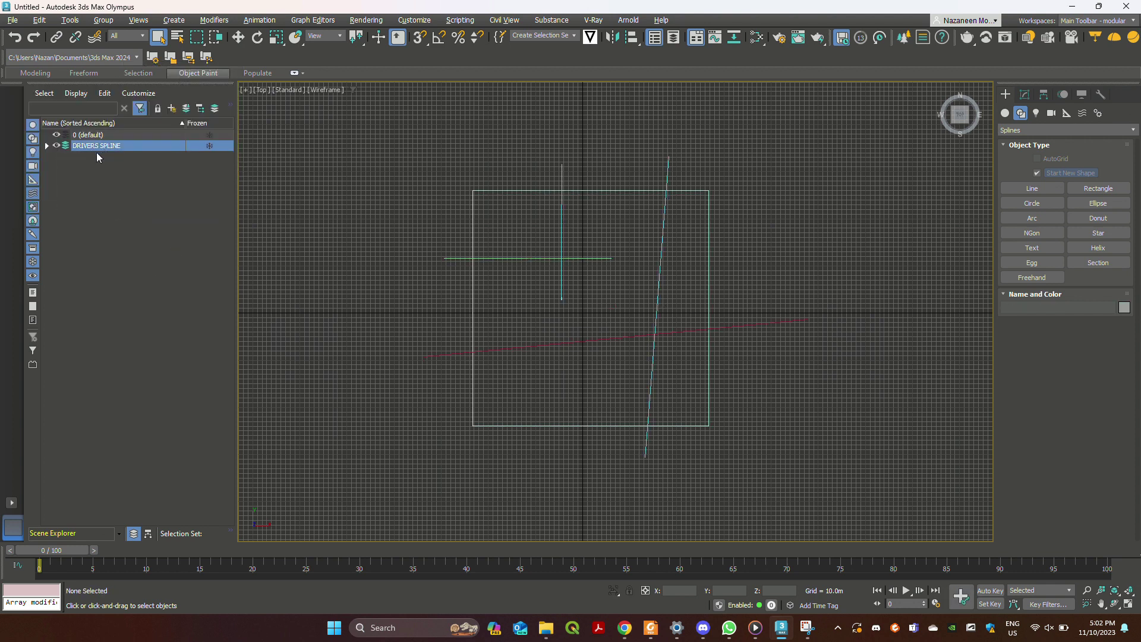
pyautogui.click(48, 147)
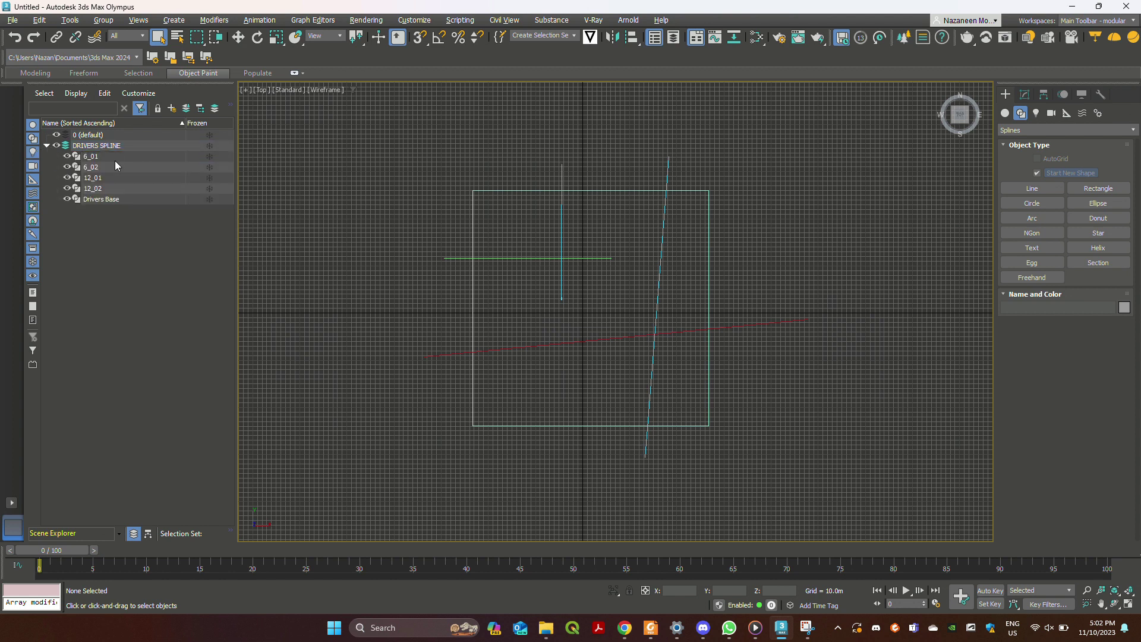
# Clone the five shapes of the DRIVERS SPLINE layer as references
pyautogui.click(116, 158)
pyautogui.keyDown('shift'); pyautogui.click(120, 199); pyautogui.keyUp('shift')
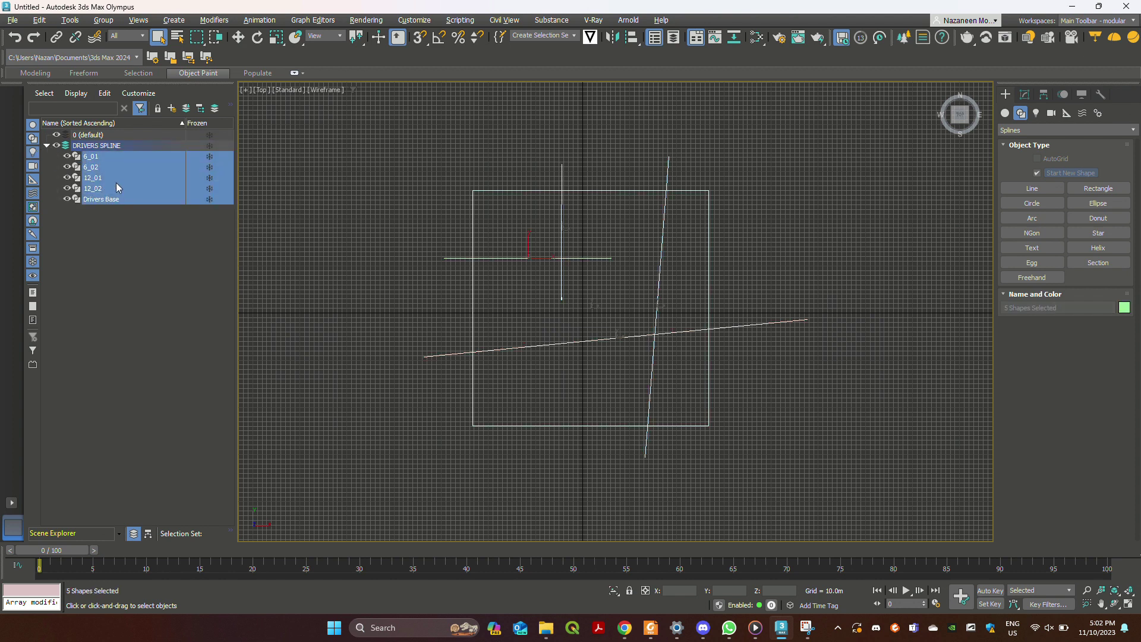
pyautogui.rightClick(125, 172)
pyautogui.click(155, 213)
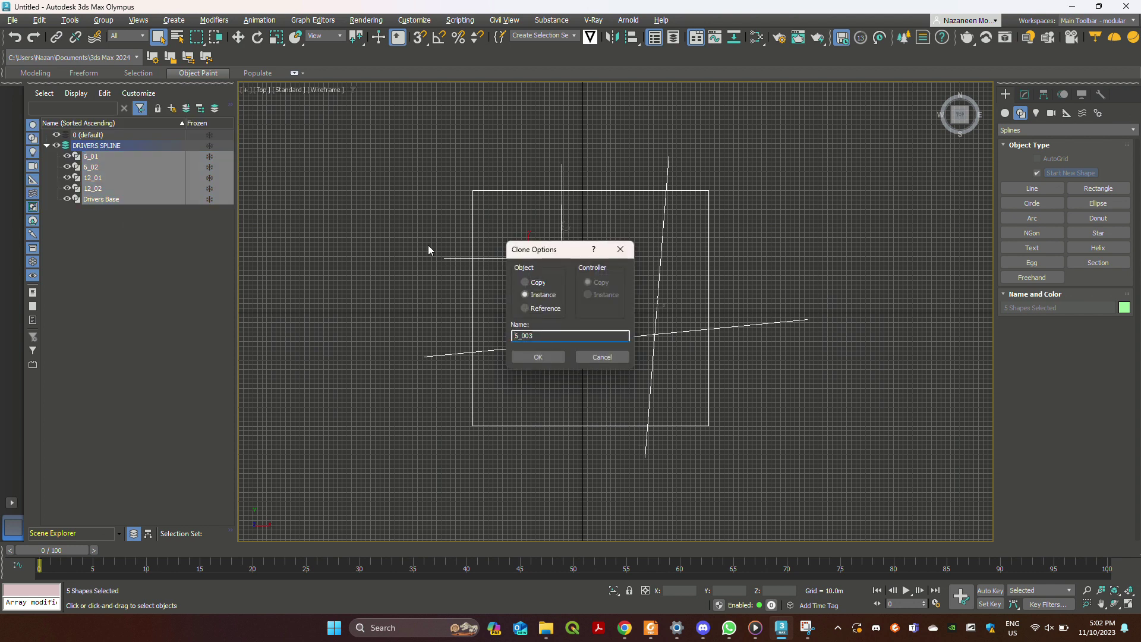
pyautogui.click(537, 309)
pyautogui.click(538, 356)
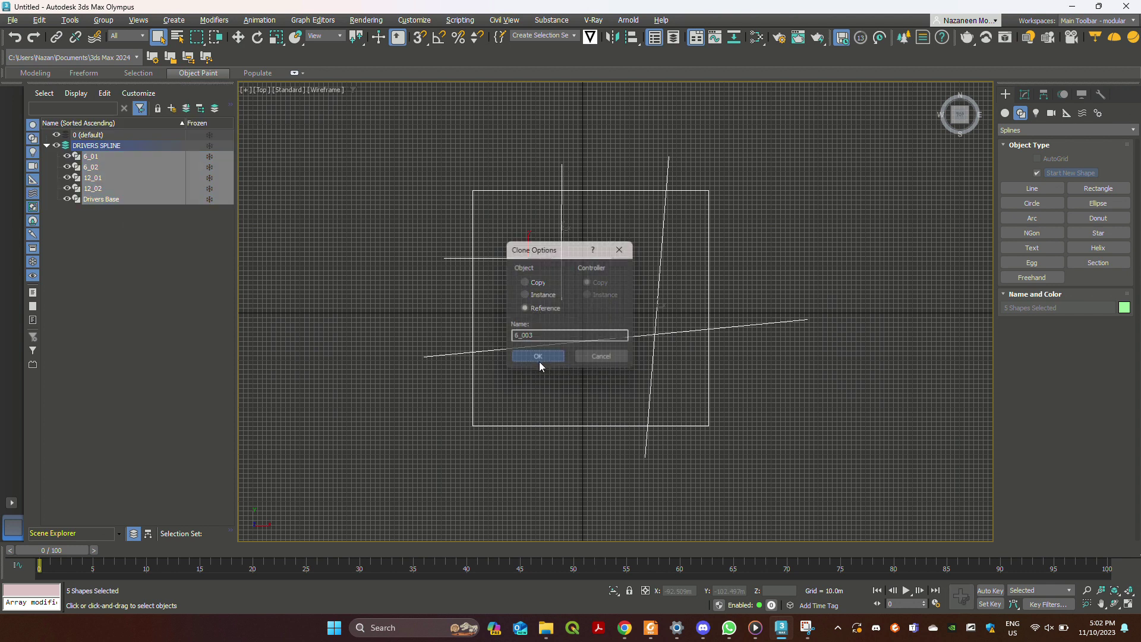
# Put the cloned shapes into a new layer named CASEMENT, expand it and hide the DRIVERS SPLINE layer
pyautogui.click(172, 108)
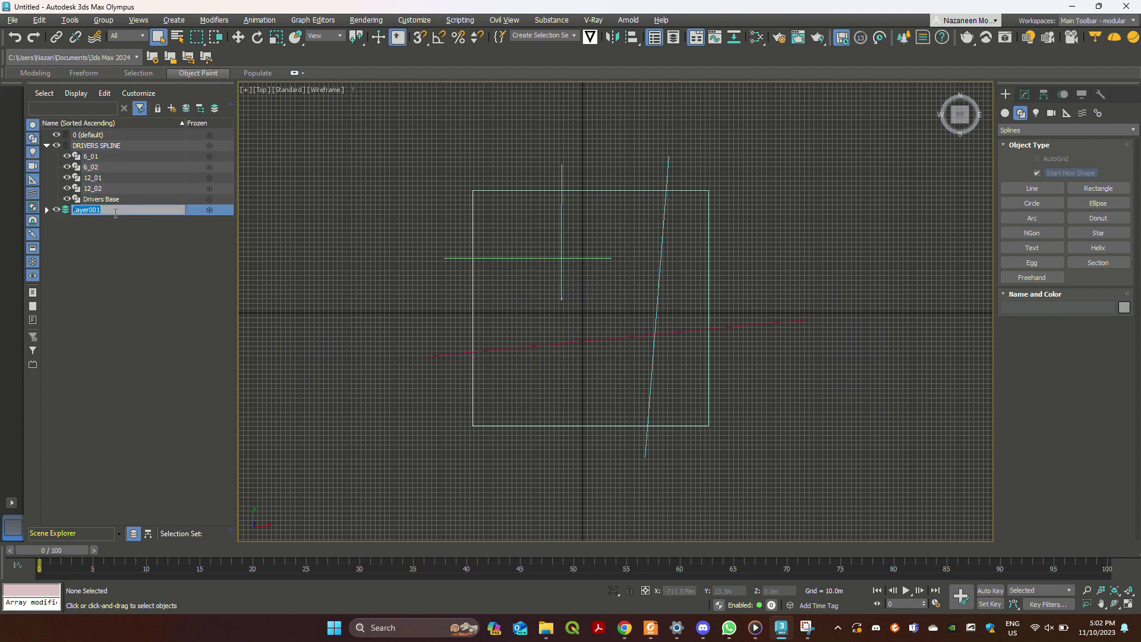
pyautogui.write('CASEMENT')
pyautogui.click(47, 210)
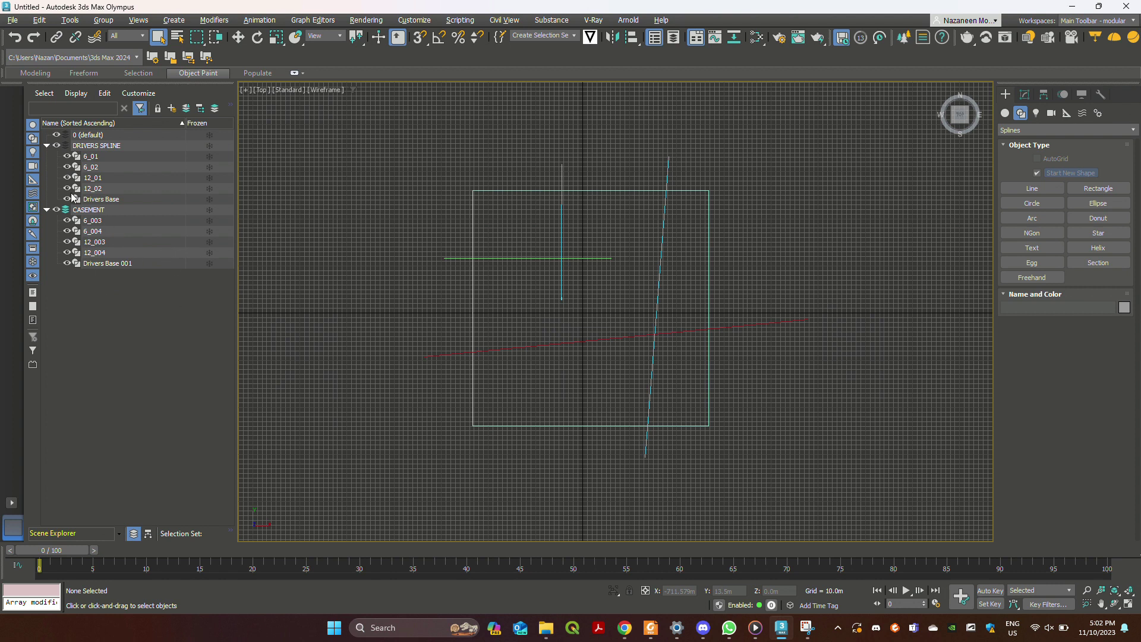
pyautogui.click(57, 146)
# Apply a SplineOffset modifier with a distance of 12 m to lines 12_003 and 12_004 together
pyautogui.click(661, 232)
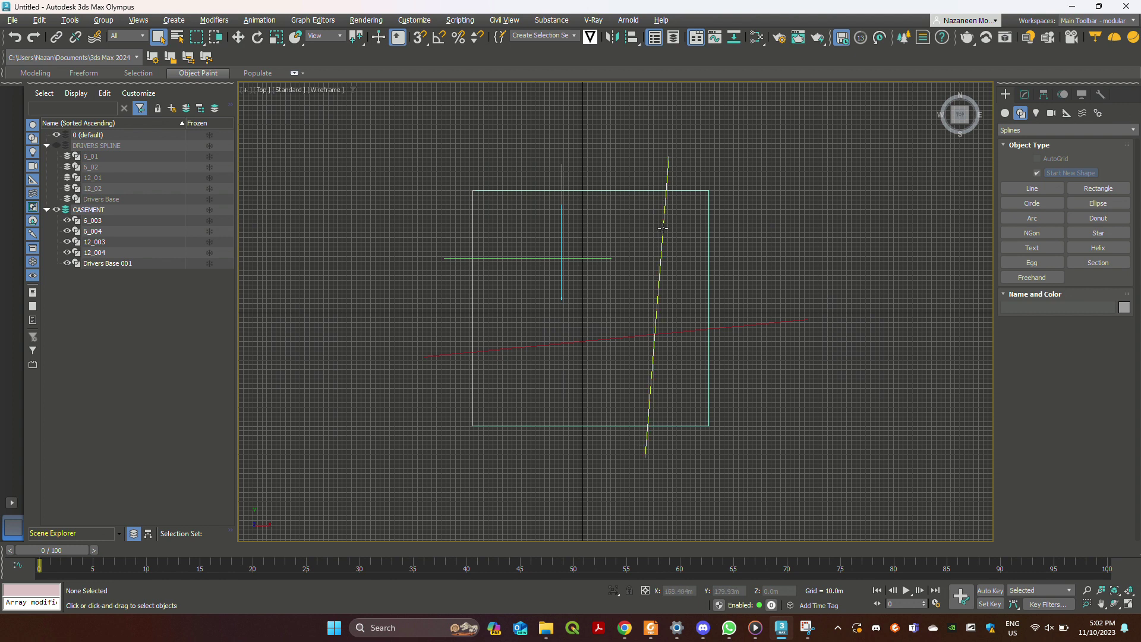
pyautogui.keyDown('ctrl'); pyautogui.click(690, 322); pyautogui.keyUp('ctrl')
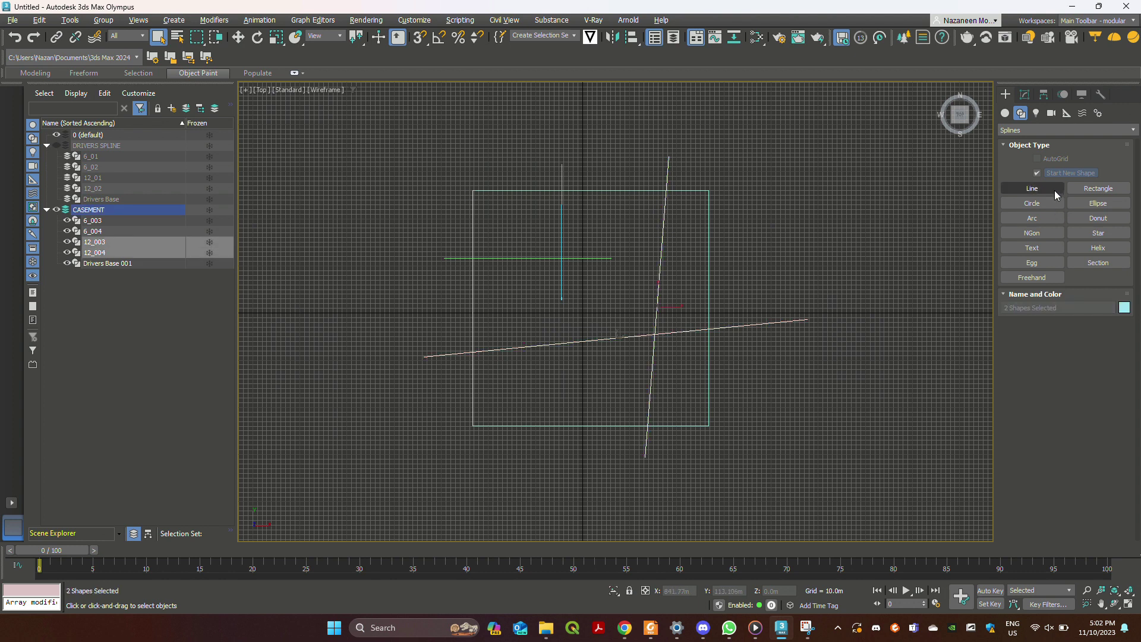
pyautogui.click(1025, 96)
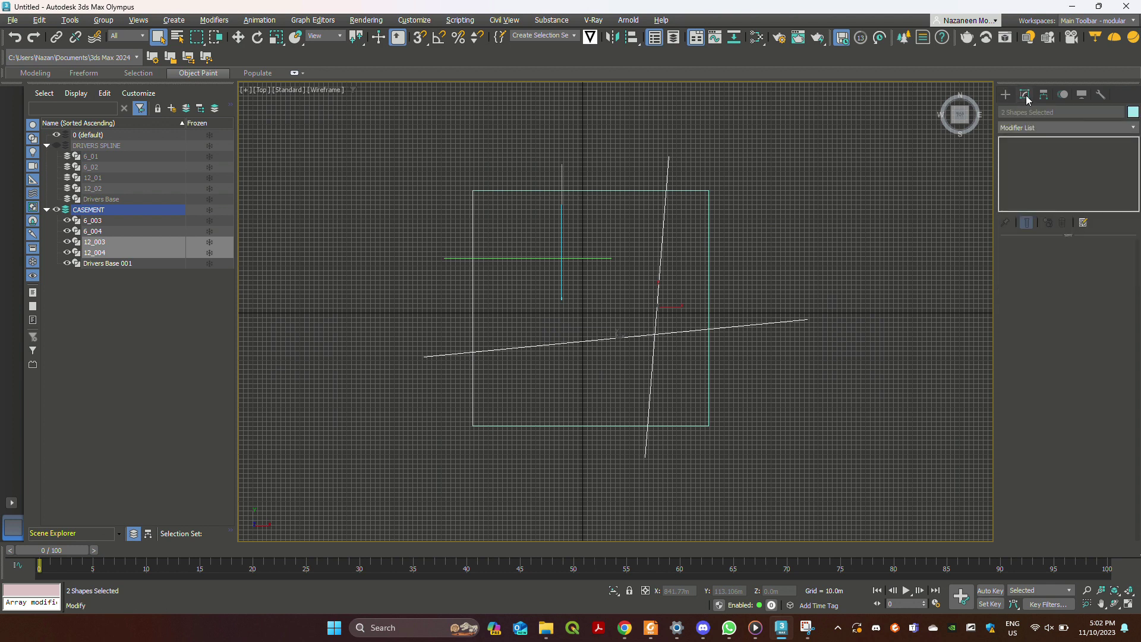
pyautogui.click(1029, 128)
pyautogui.write('S')
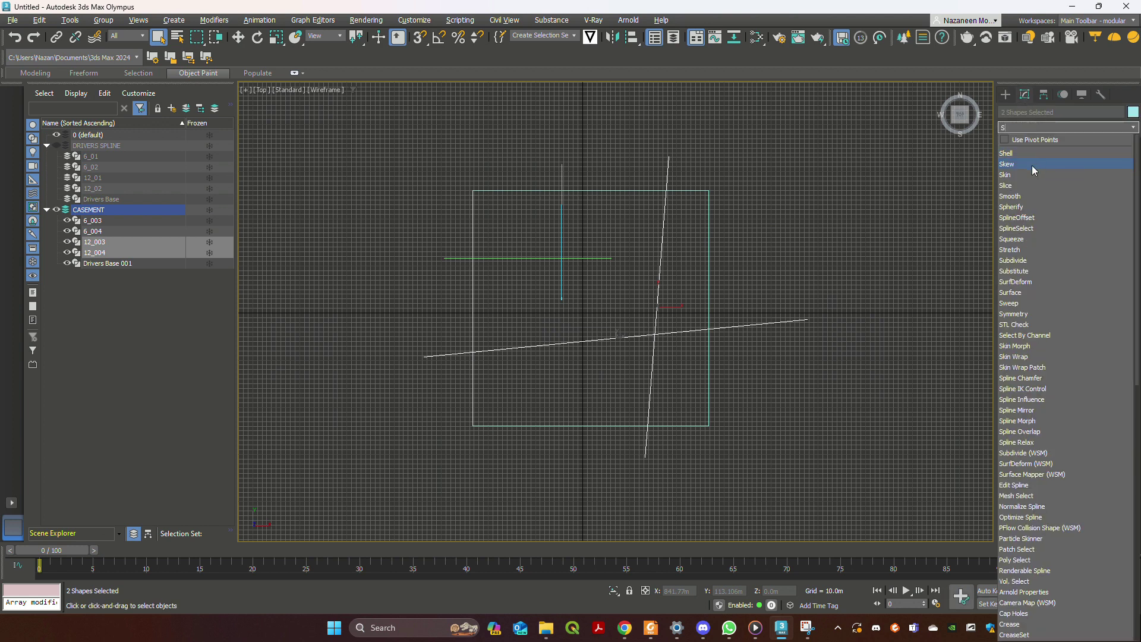
pyautogui.click(1015, 218)
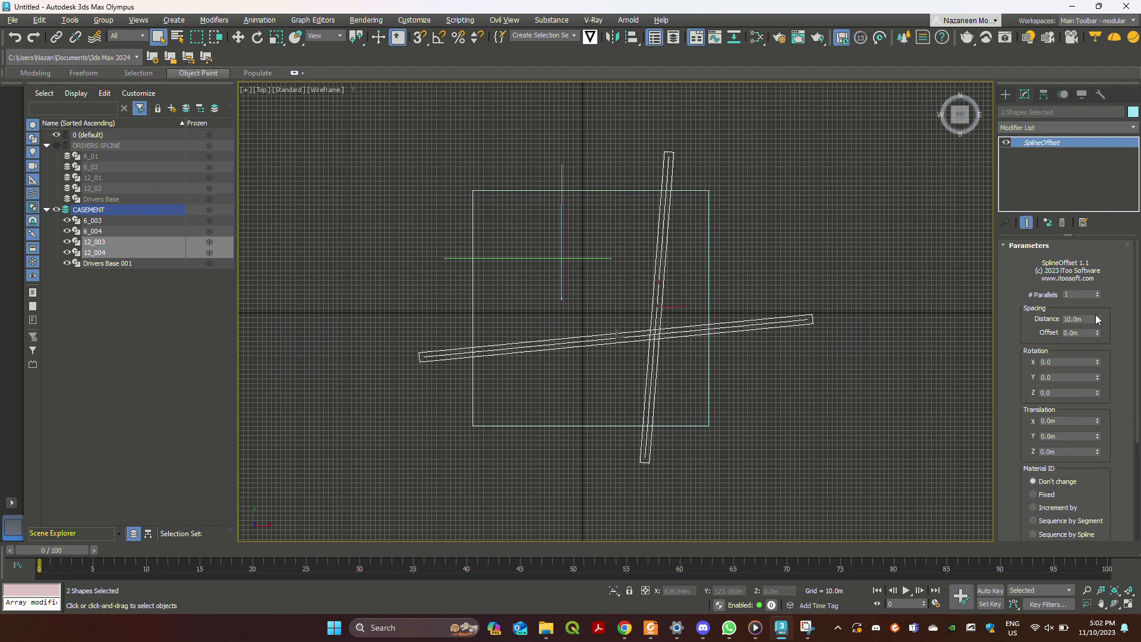
pyautogui.doubleClick(1064, 319)
pyautogui.write('12')
# Set the 12 m offset's end type to Open Butt and turn off keeping the original spline
pyautogui.scroll(-1, 1095, 456)
pyautogui.scroll(-4, 1096, 456)
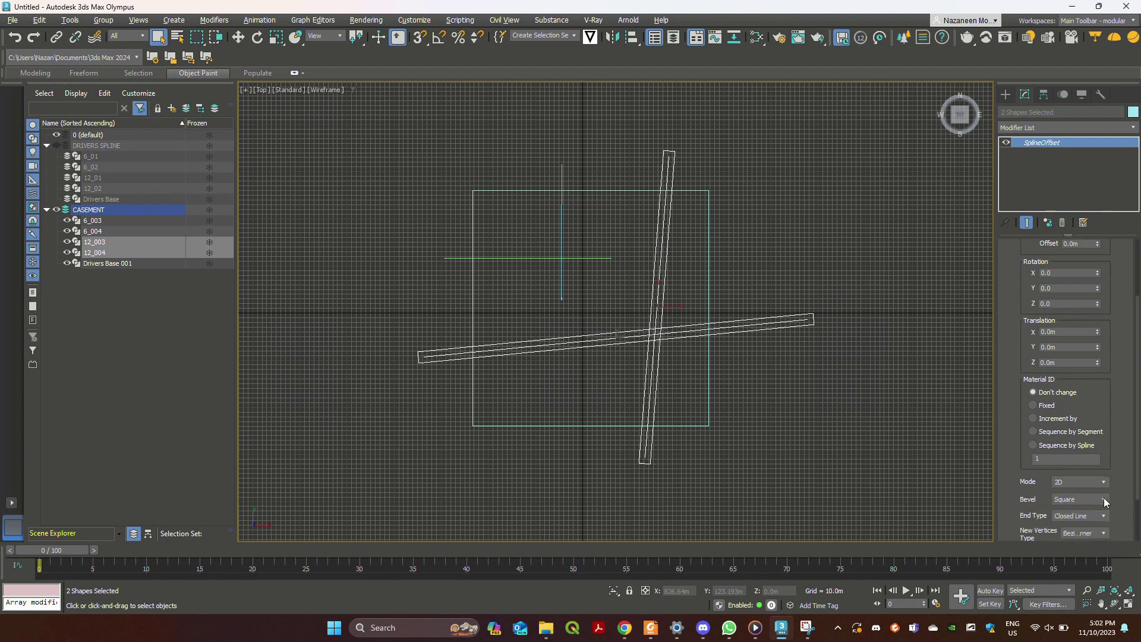
pyautogui.click(1103, 515)
pyautogui.click(1082, 543)
pyautogui.scroll(-2, 1096, 430)
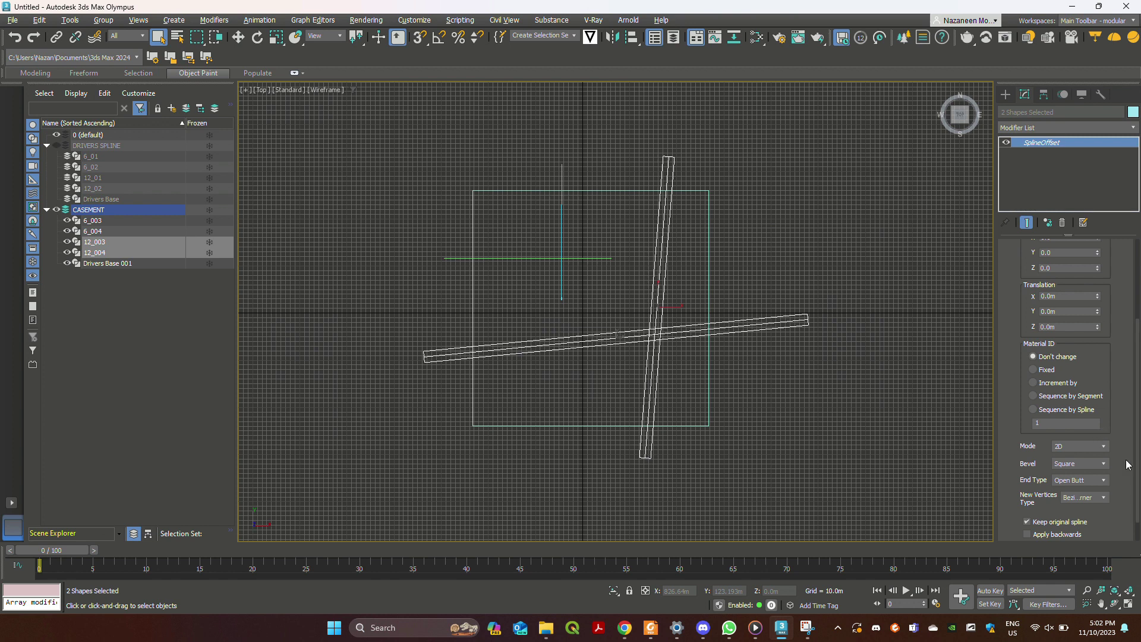
pyautogui.click(1027, 522)
pyautogui.click(881, 450)
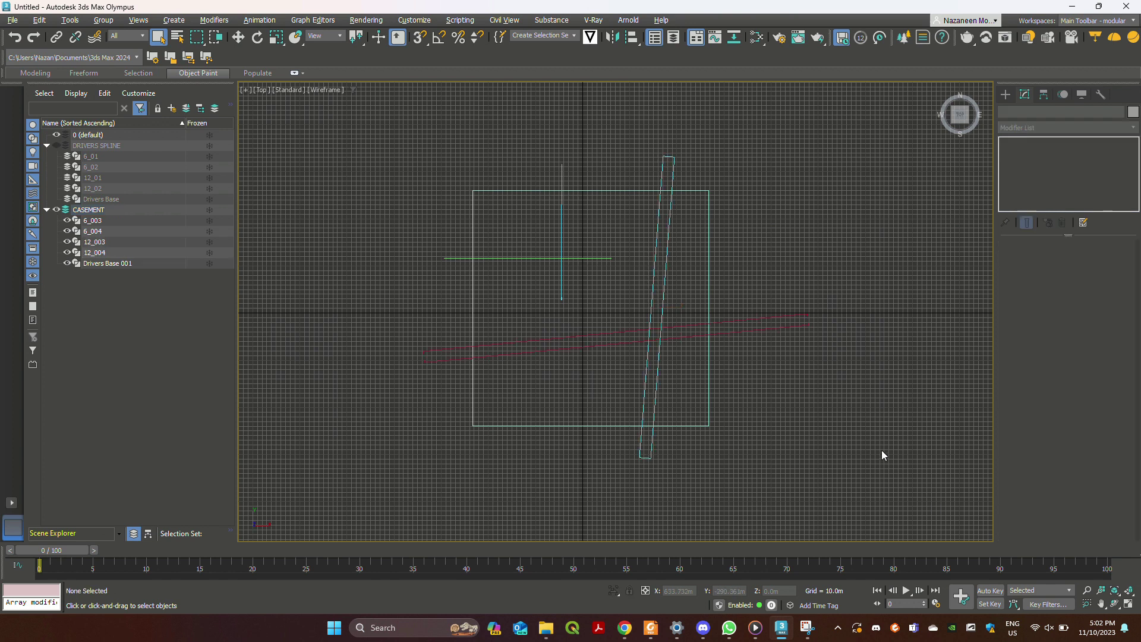
# Apply a SplineOffset modifier with a distance of 6 m to lines 6_003 and 6_004 together
pyautogui.click(562, 267)
pyautogui.keyDown('ctrl'); pyautogui.click(531, 258); pyautogui.keyUp('ctrl')
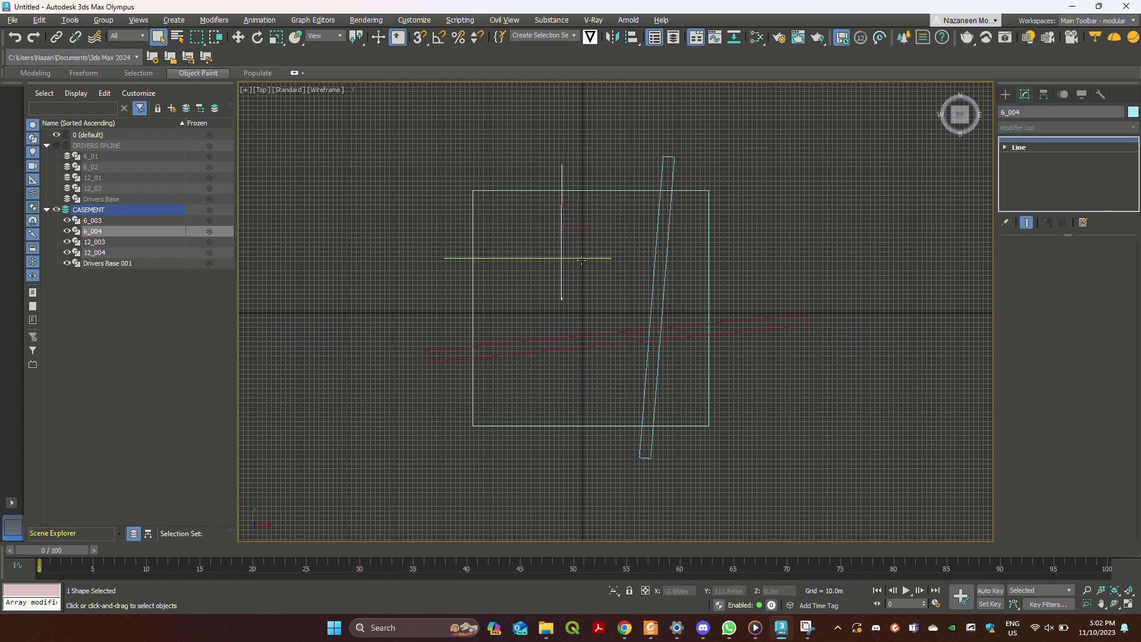
pyautogui.click(1035, 127)
pyautogui.write('sp')
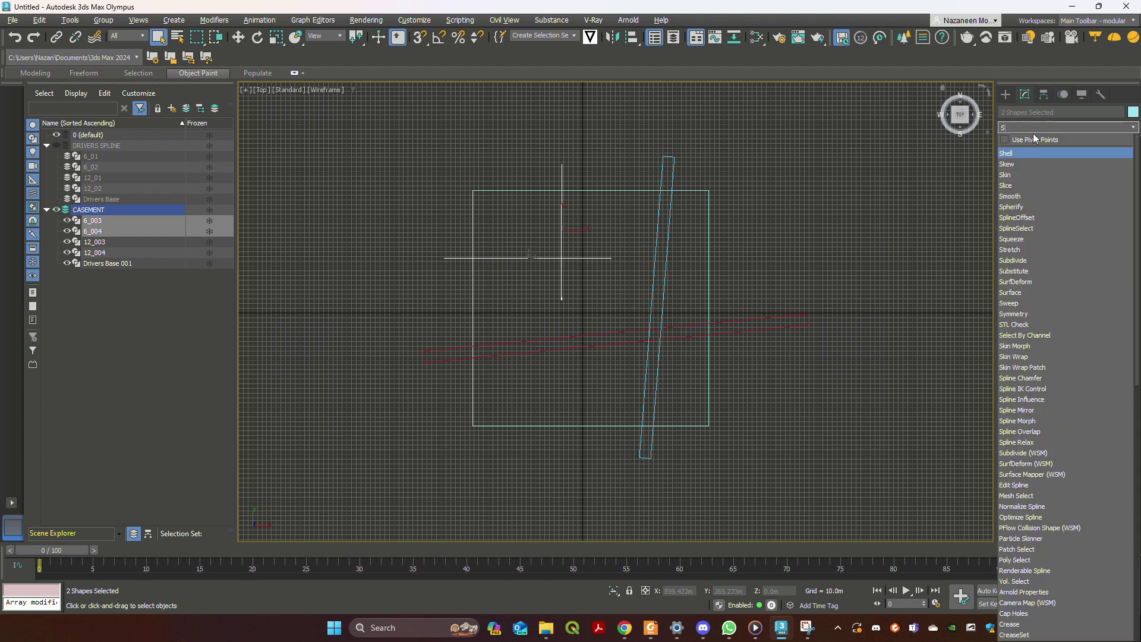
pyautogui.click(1032, 166)
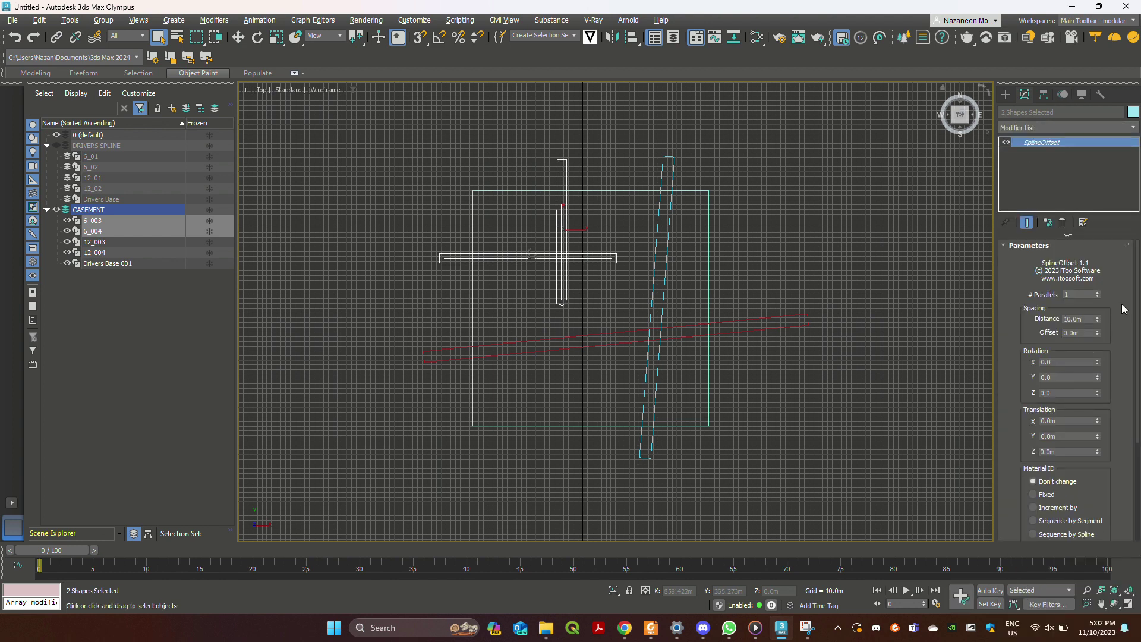
pyautogui.moveTo(1085, 320); pyautogui.dragTo(1018, 321)
# Set the 6 m offset to 2D mode with Open Butt ends and turn off keeping the original spline
pyautogui.scroll(-3, 1099, 466)
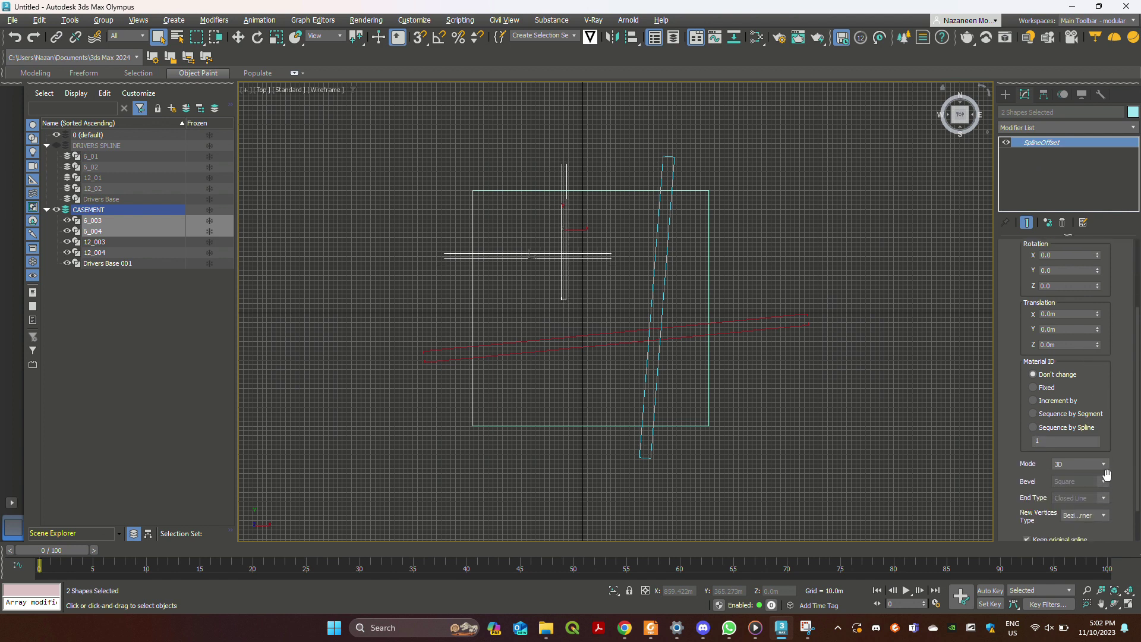
pyautogui.click(1103, 466)
pyautogui.click(1093, 480)
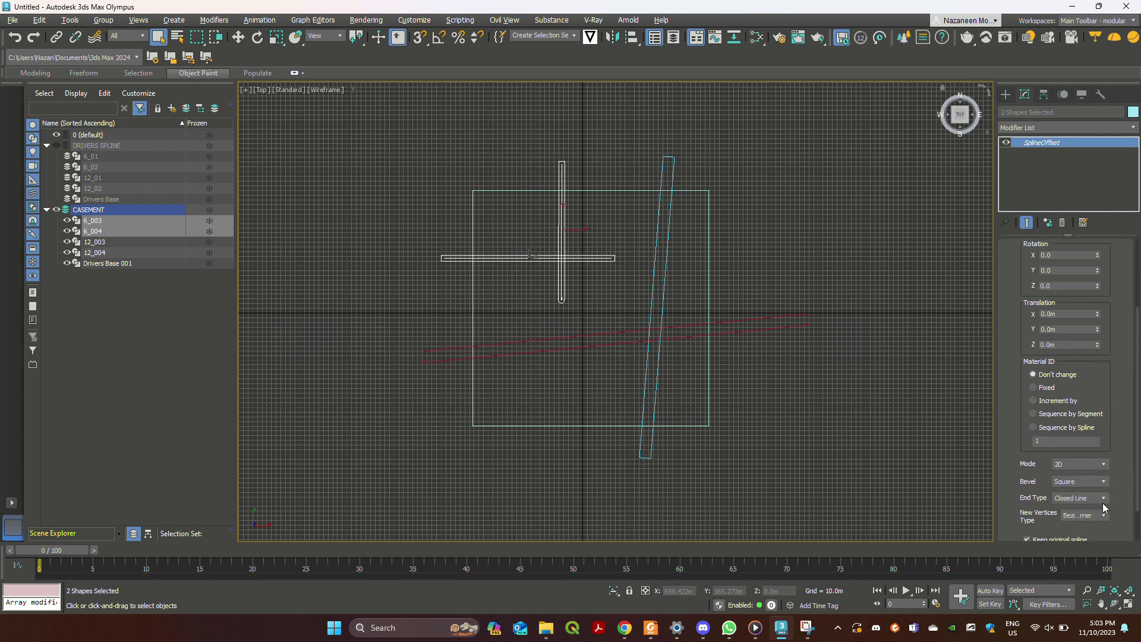
pyautogui.click(1103, 499)
pyautogui.click(1083, 524)
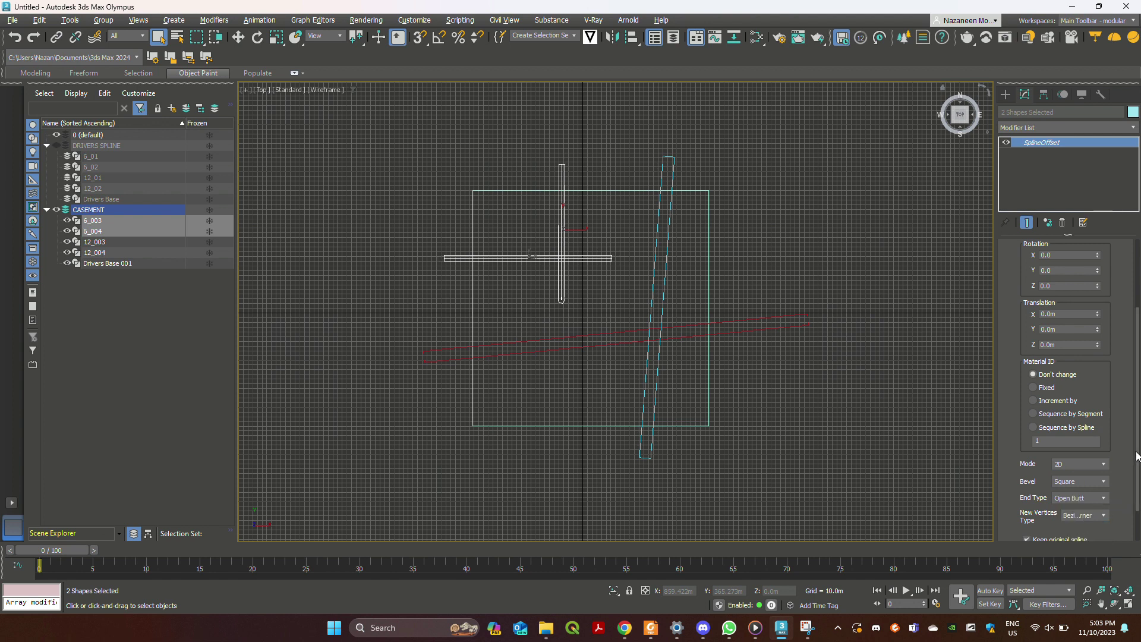
pyautogui.scroll(-2, 1139, 392)
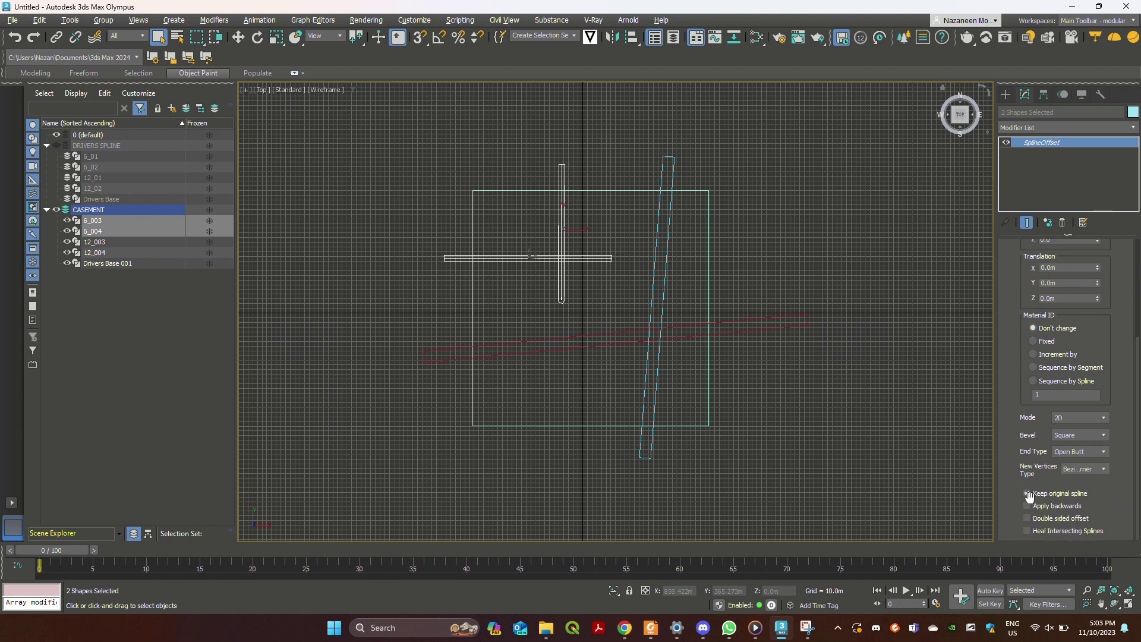
pyautogui.click(1028, 498)
pyautogui.click(790, 442)
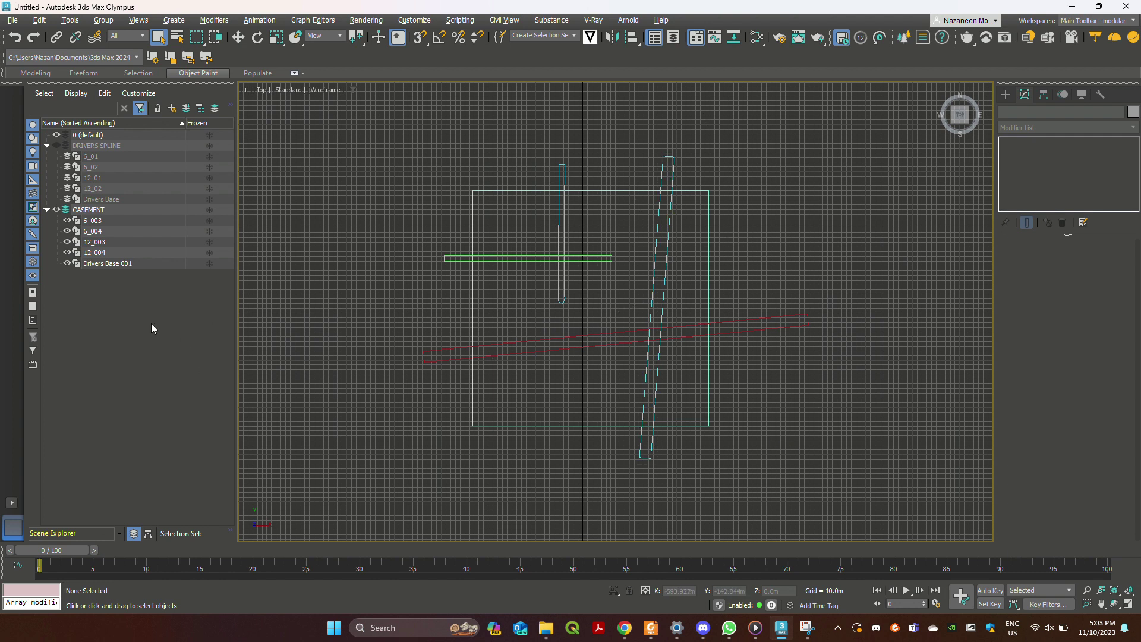
# Clone the five shapes of the CASEMENT layer as references
pyautogui.click(101, 221)
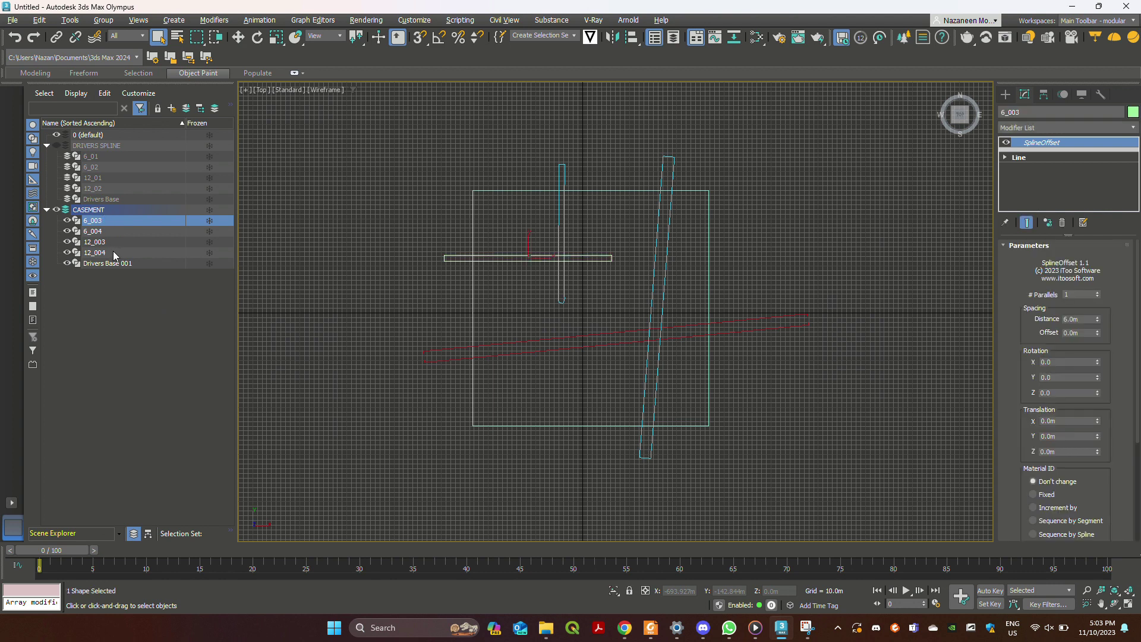
pyautogui.keyDown('shift'); pyautogui.click(114, 263); pyautogui.keyUp('shift')
pyautogui.rightClick(114, 223)
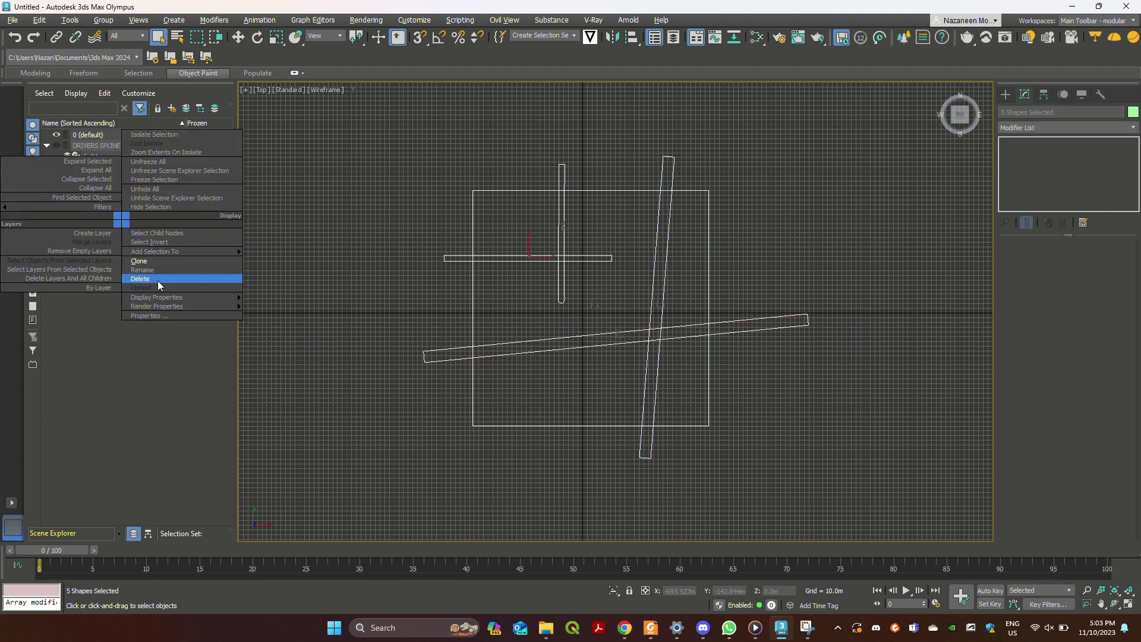
pyautogui.click(92, 233)
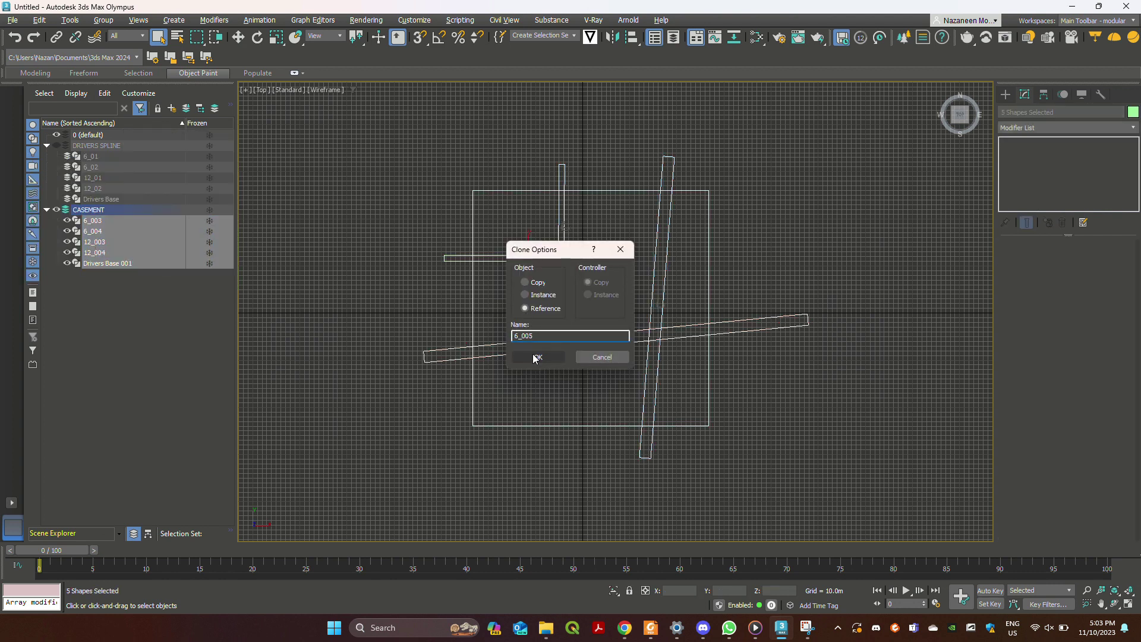
pyautogui.click(560, 370)
# Put the new clones into a layer named SHAPE BOOLEAN, expand it and hide the CASEMENT layer
pyautogui.click(172, 108)
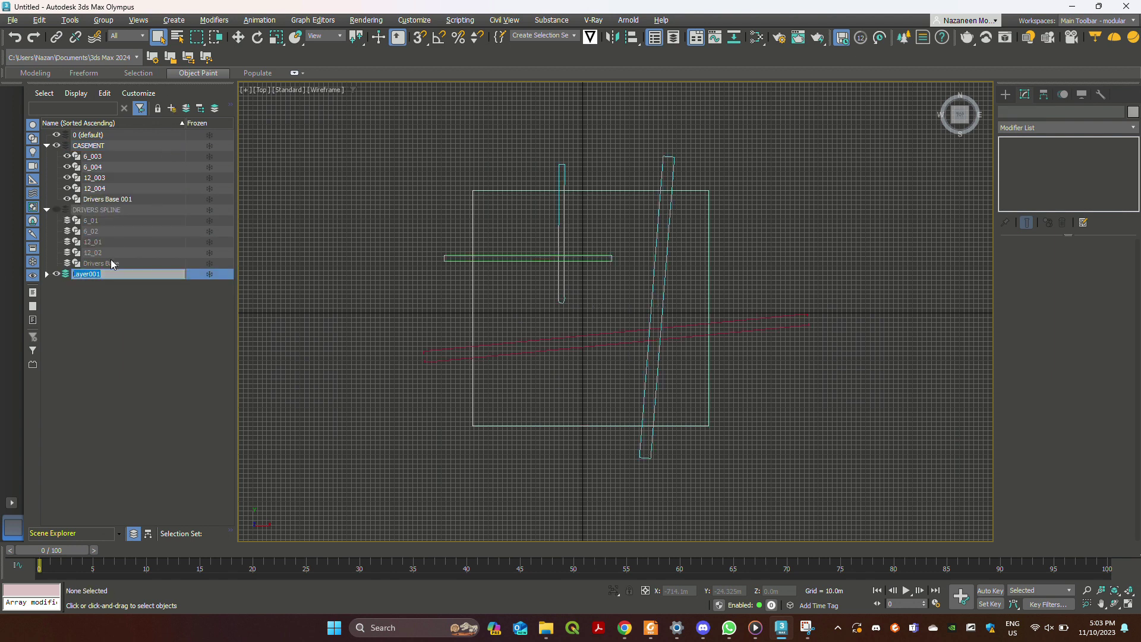
pyautogui.write('SHAPE BOOLEAN')
pyautogui.press('Return')
pyautogui.click(47, 274)
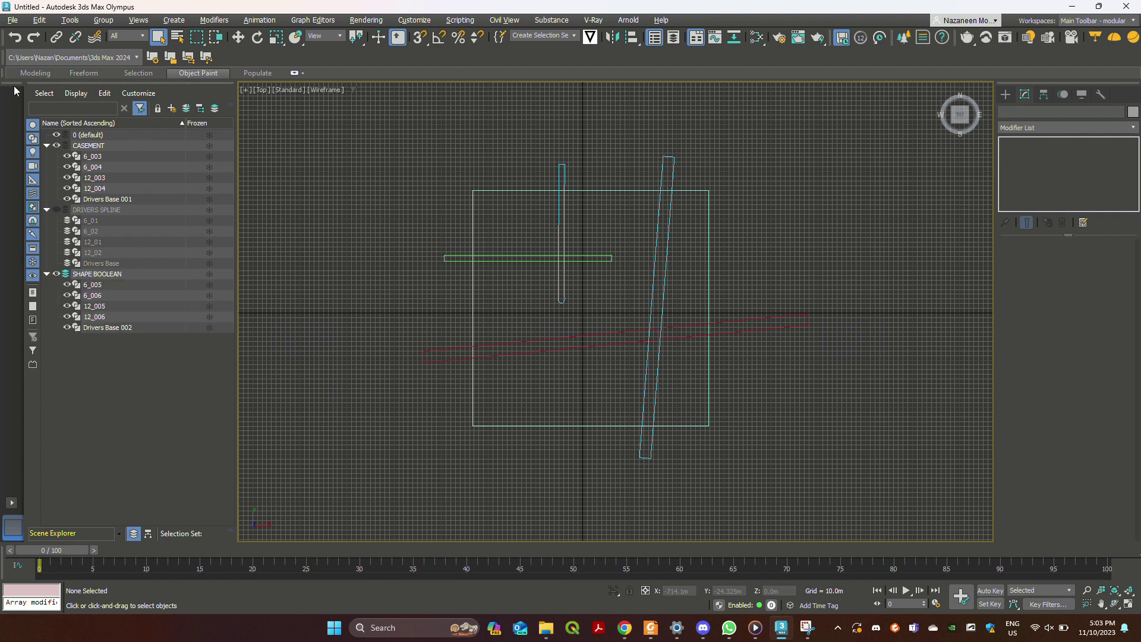
pyautogui.click(56, 145)
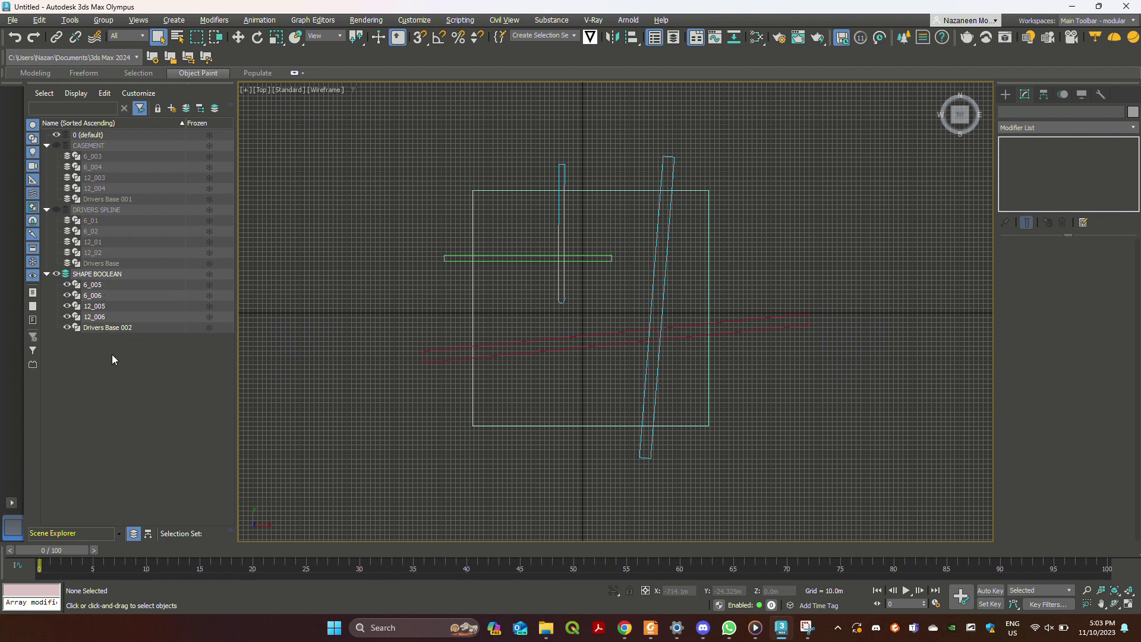
# Turn the square Drivers Base 002 into a ShpBoolean compound shape
pyautogui.click(107, 290)
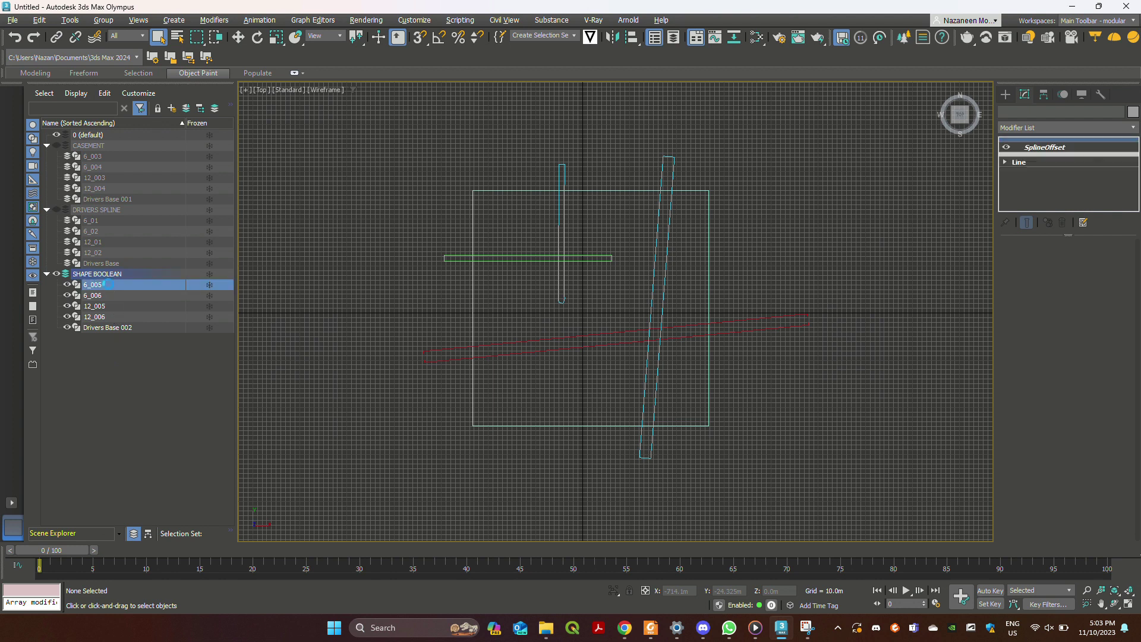
pyautogui.click(687, 226)
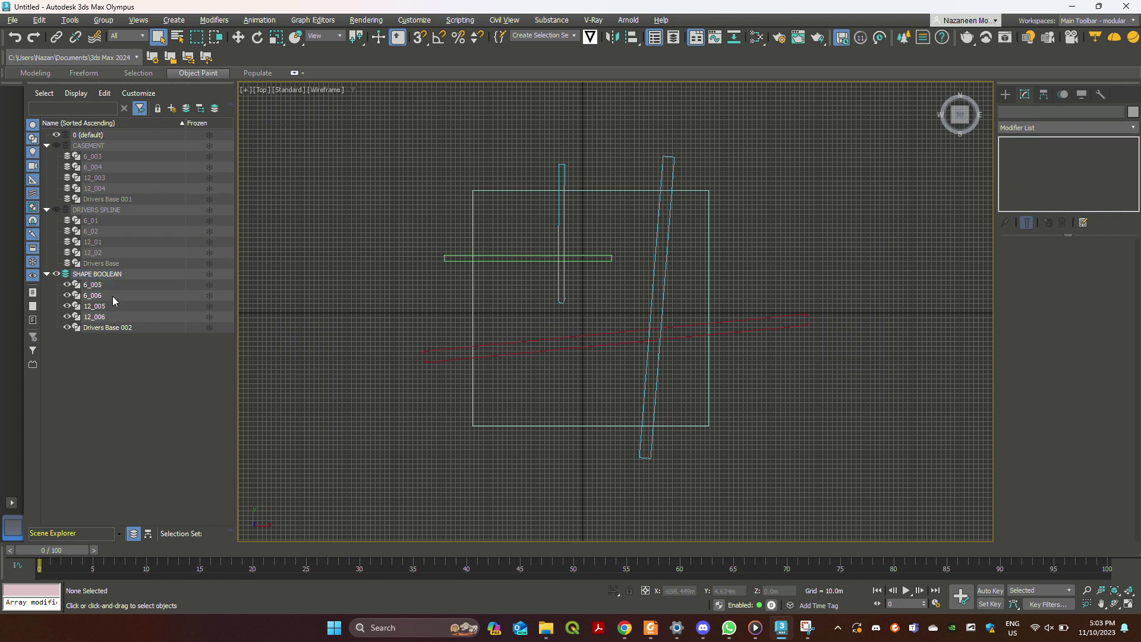
pyautogui.click(709, 219)
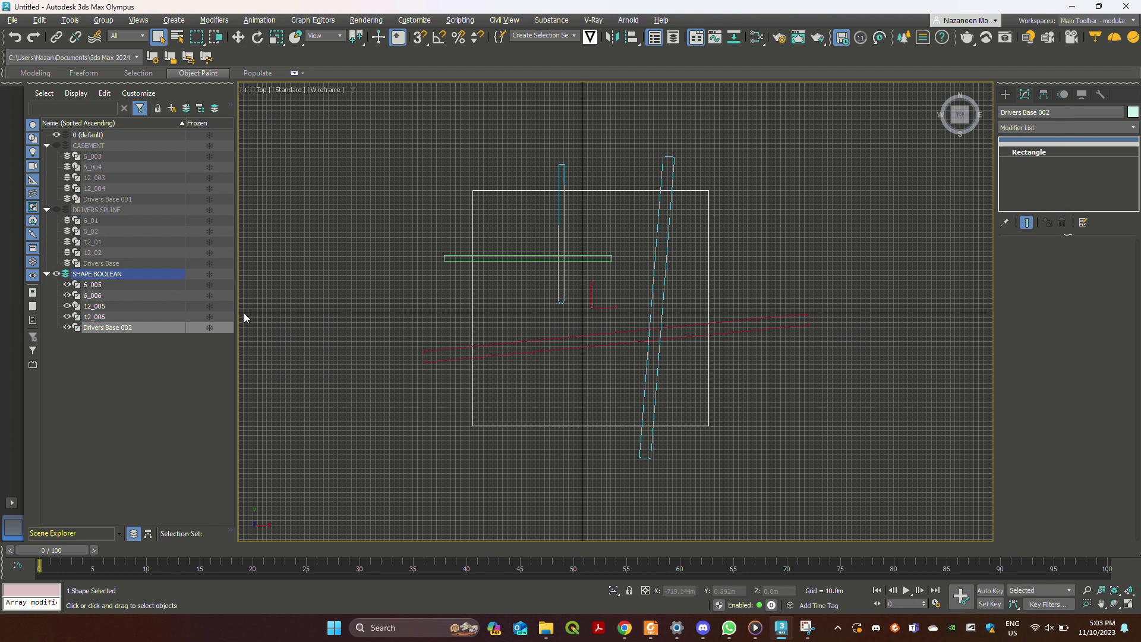
pyautogui.click(1046, 124)
pyautogui.click(1012, 129)
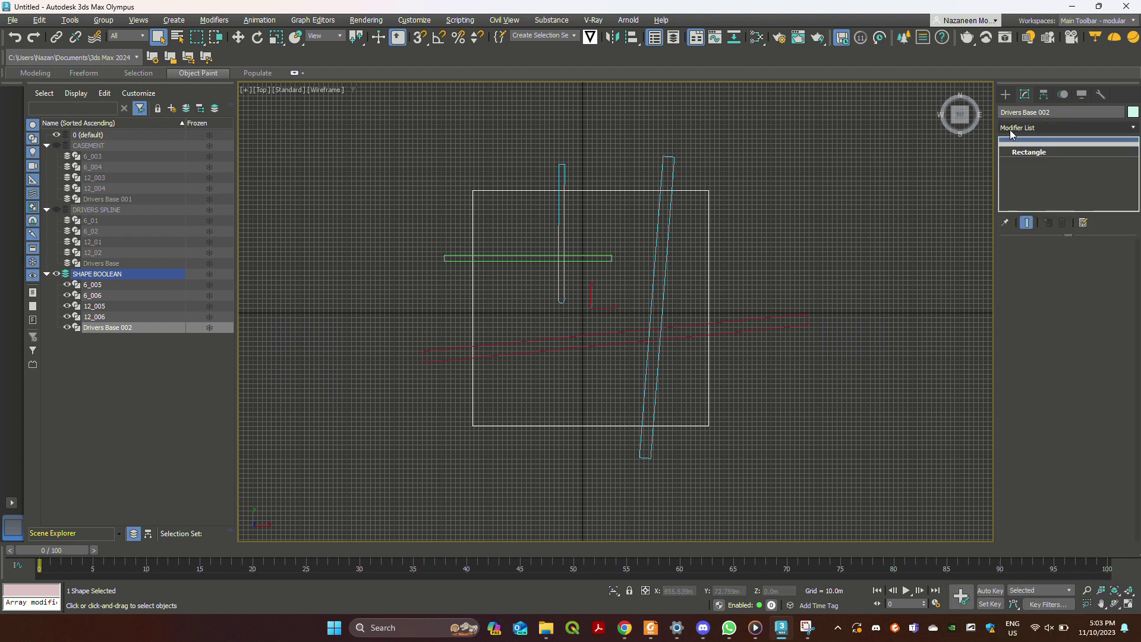
pyautogui.click(1009, 96)
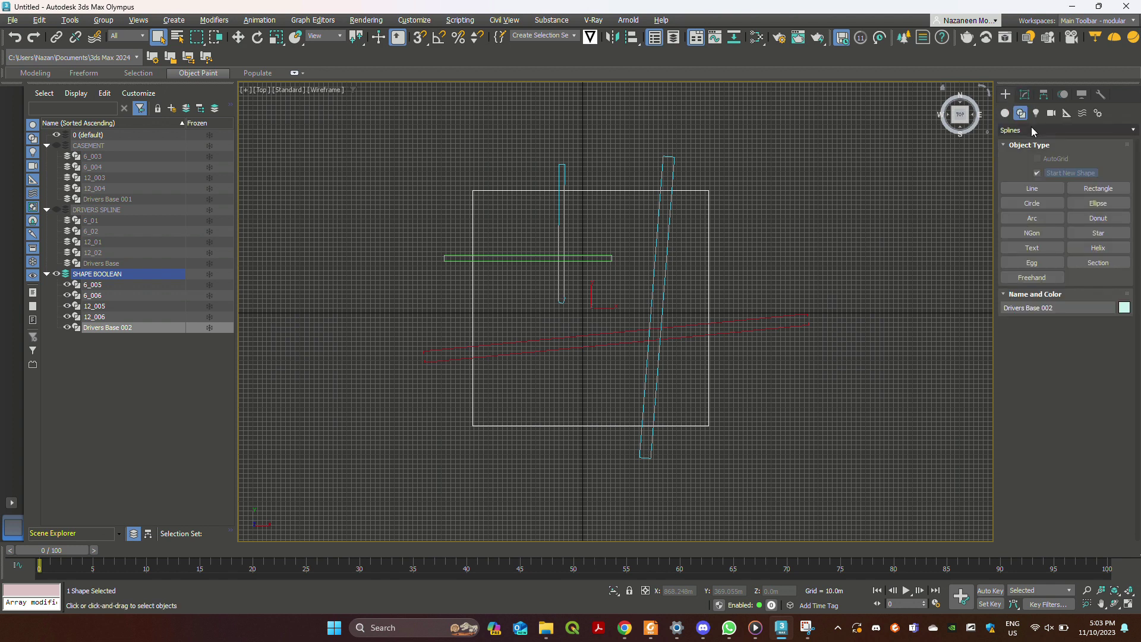
pyautogui.click(1031, 131)
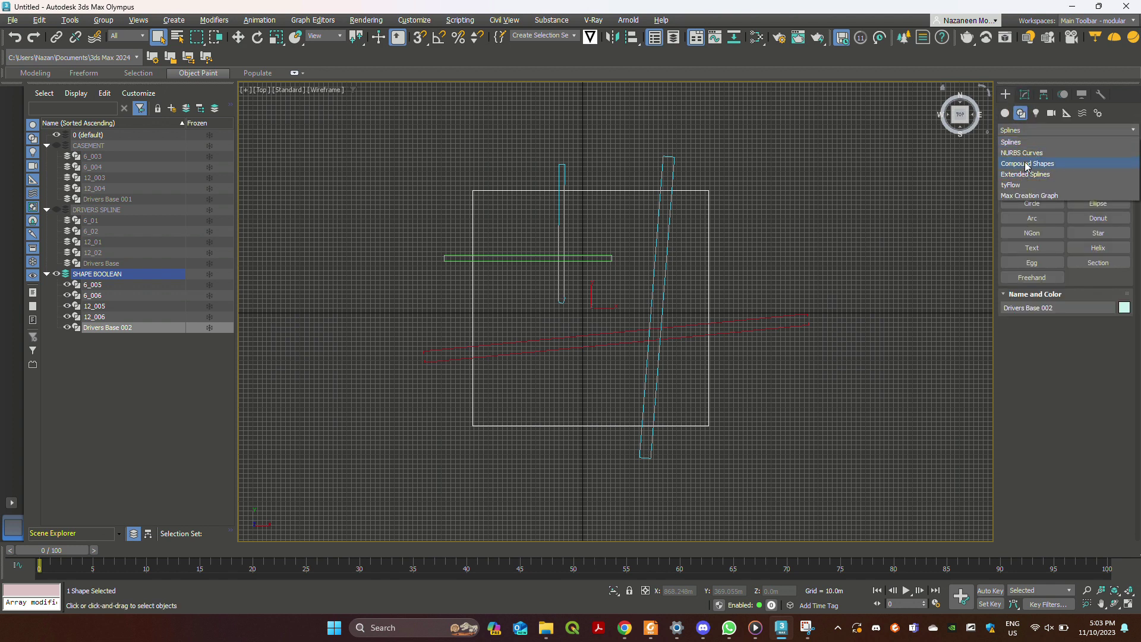
pyautogui.click(1026, 164)
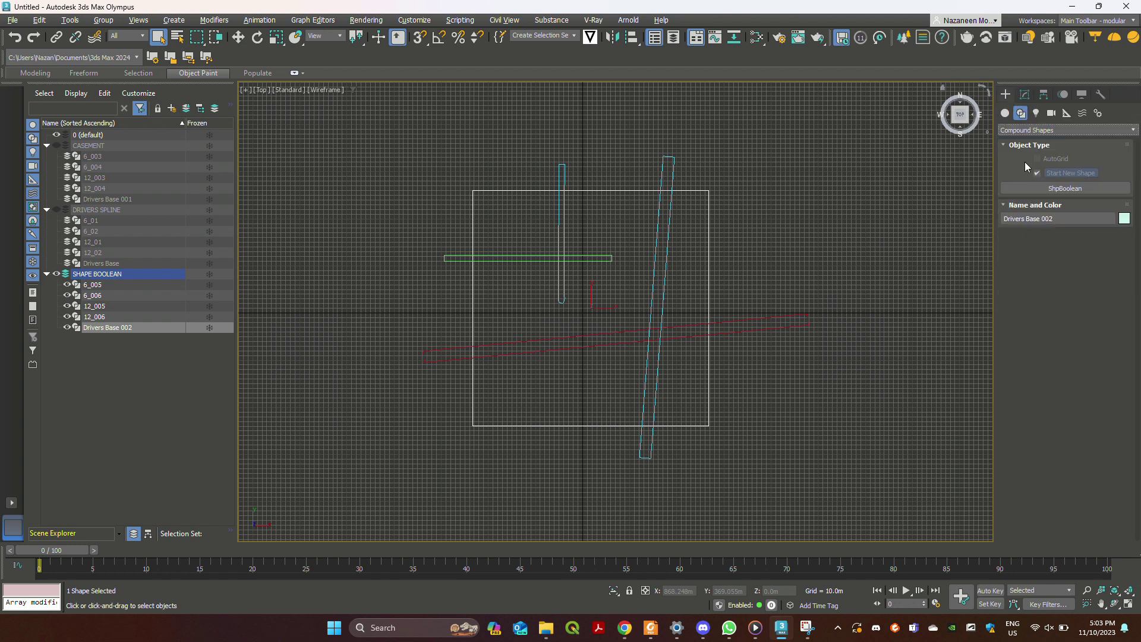
pyautogui.click(1064, 188)
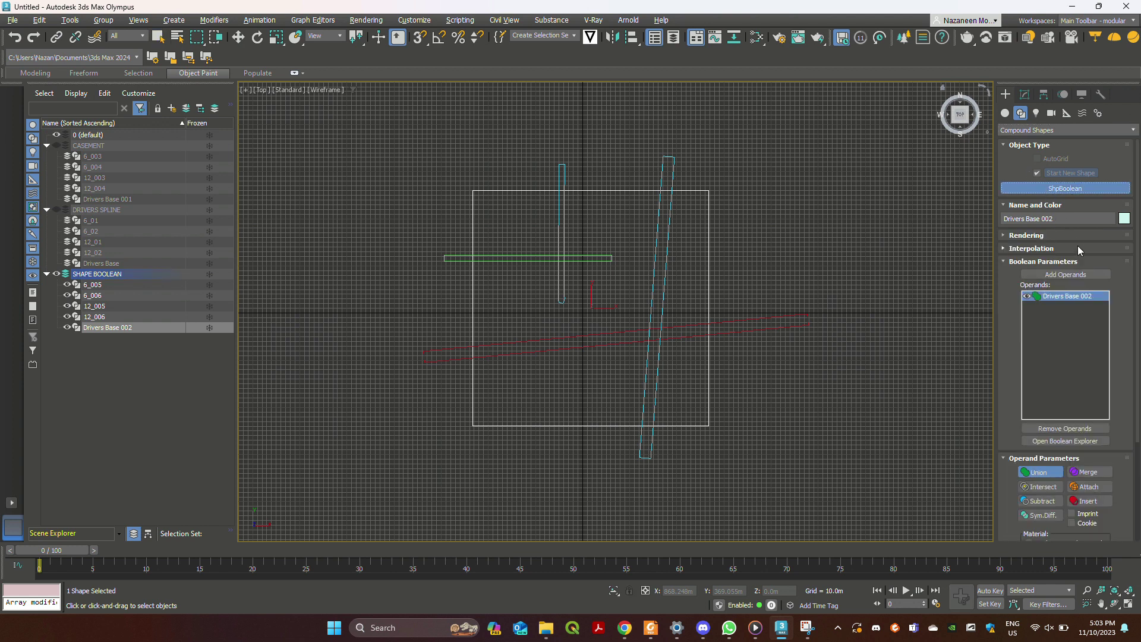
# Subtract the shapes 12_006, 12_005, 6_006 and 6_005 from the Drivers Base 002 boolean shape
pyautogui.click(1042, 501)
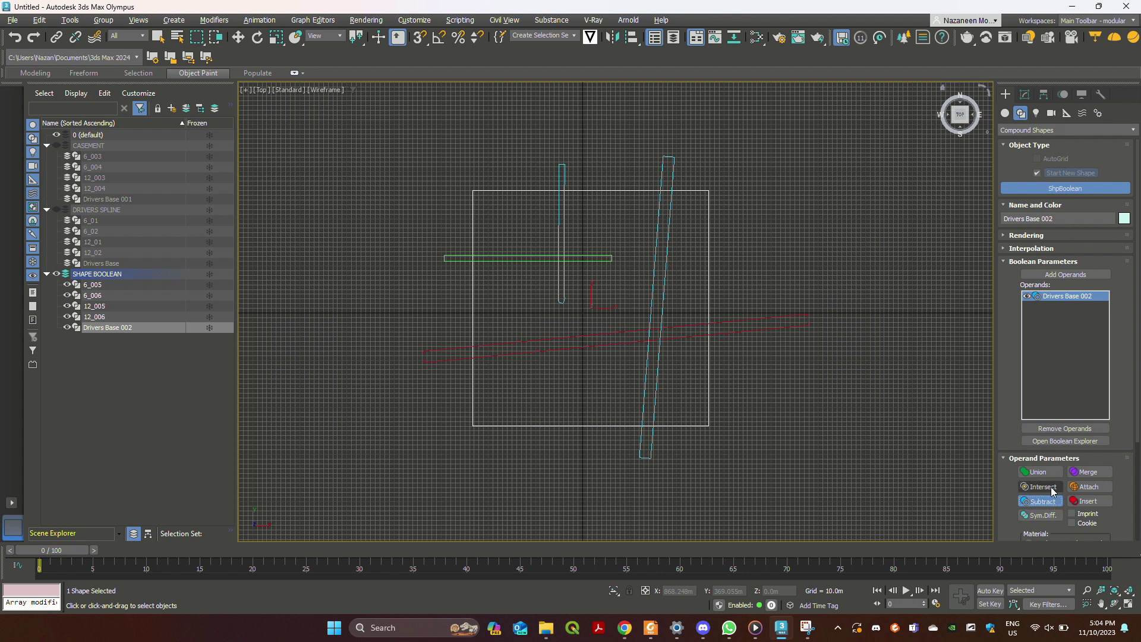
pyautogui.click(1061, 275)
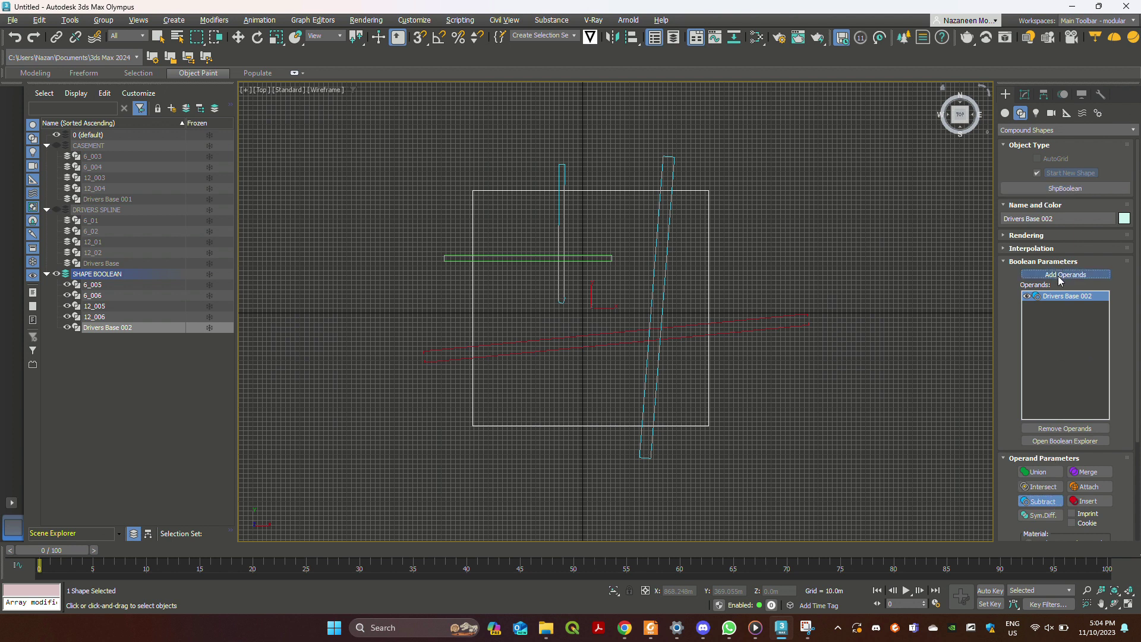
pyautogui.click(730, 321)
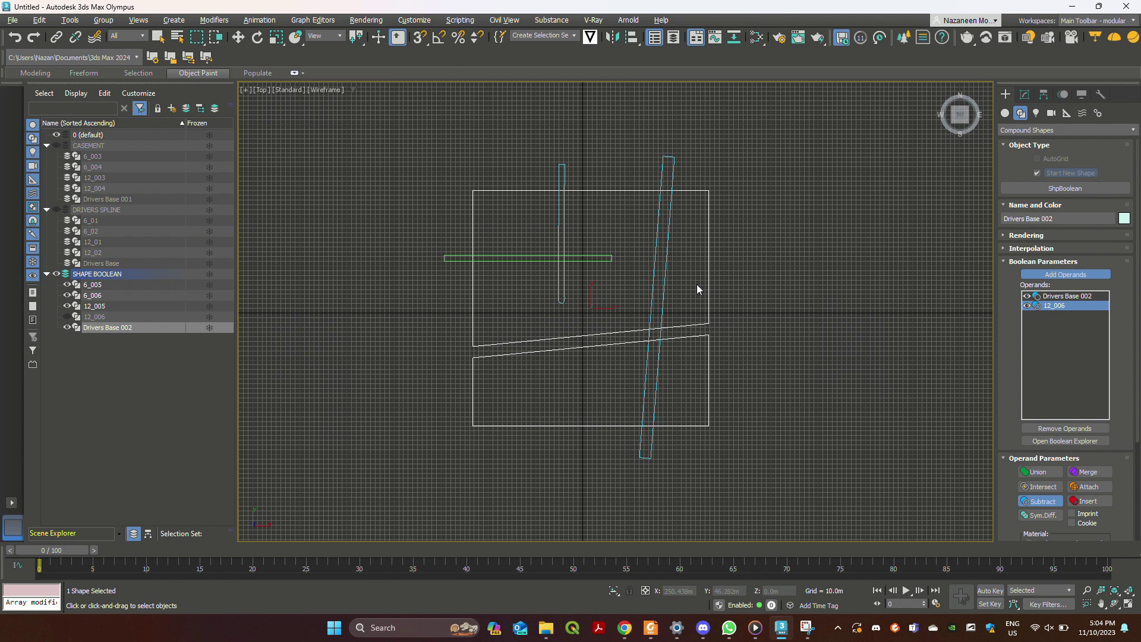
pyautogui.click(668, 177)
pyautogui.click(562, 171)
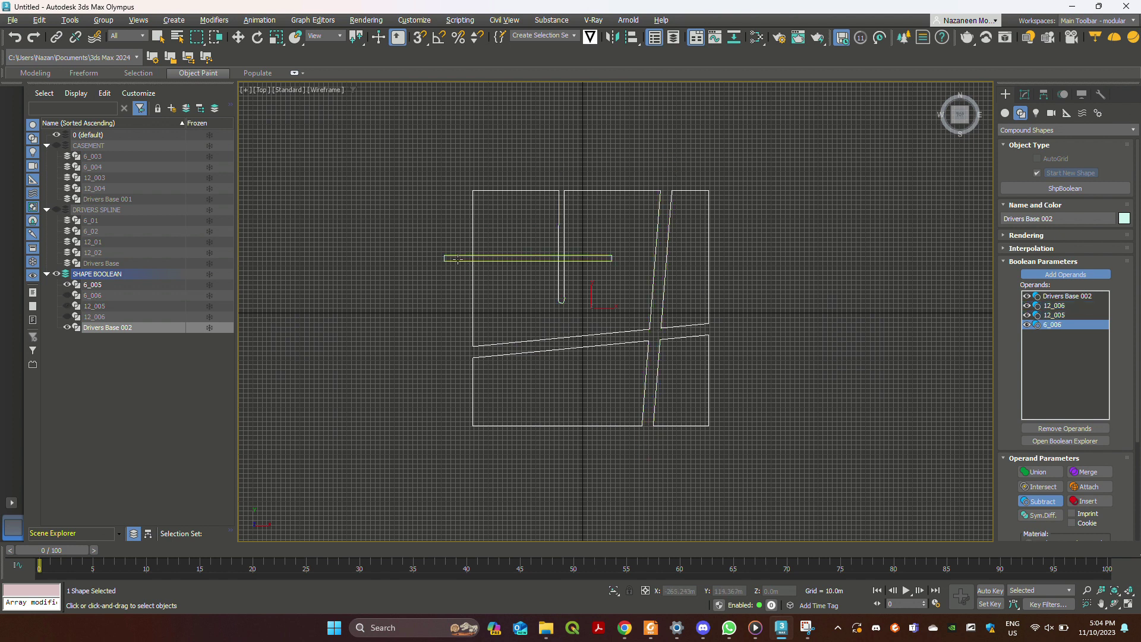
pyautogui.click(498, 257)
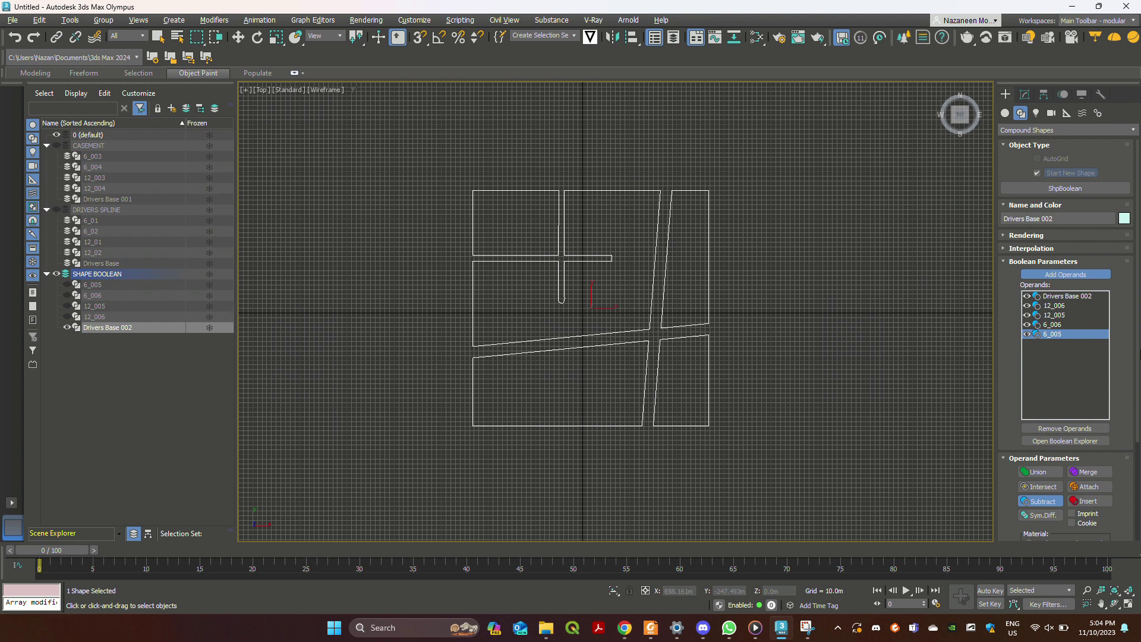
pyautogui.click(174, 406)
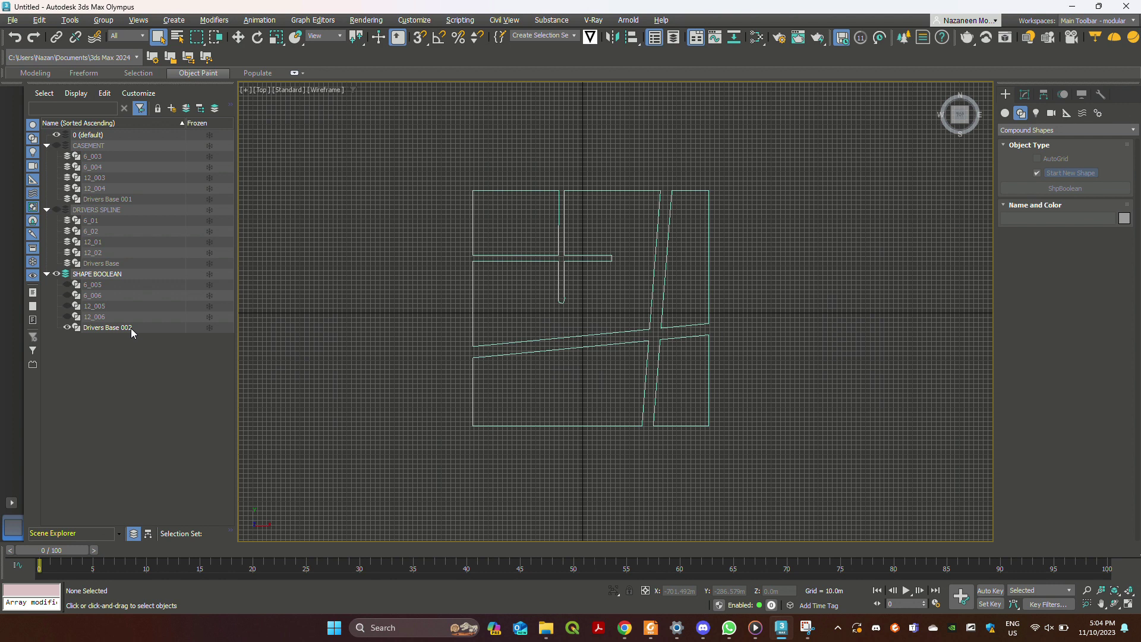
# Clone the subtracted Drivers Base 002 shape as a reference
pyautogui.rightClick(130, 328)
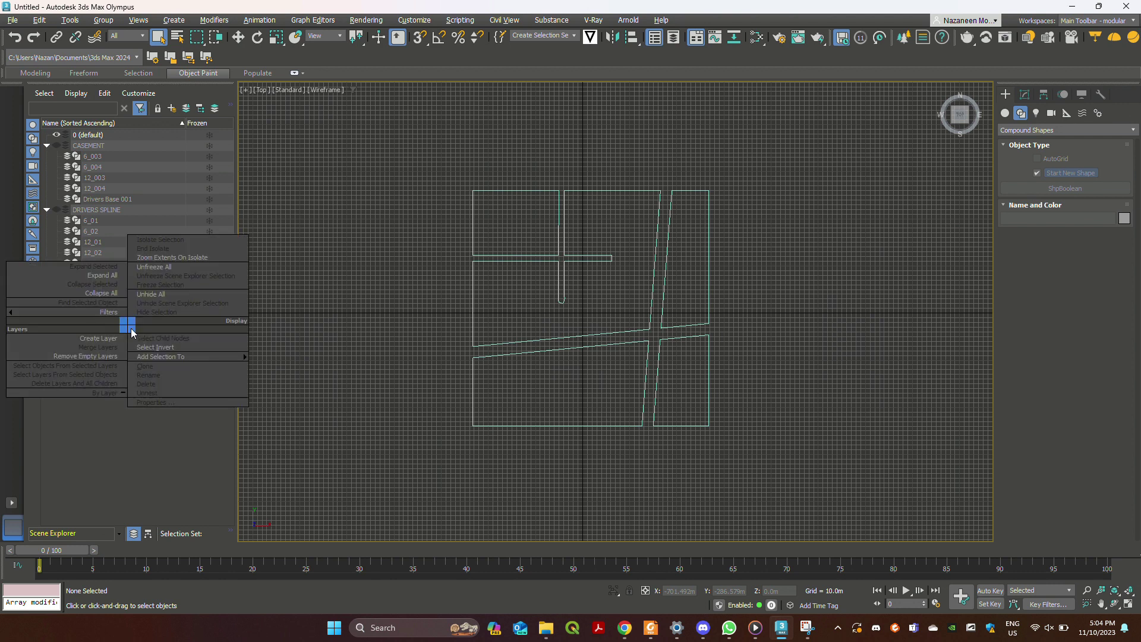
pyautogui.click(91, 329)
pyautogui.rightClick(122, 325)
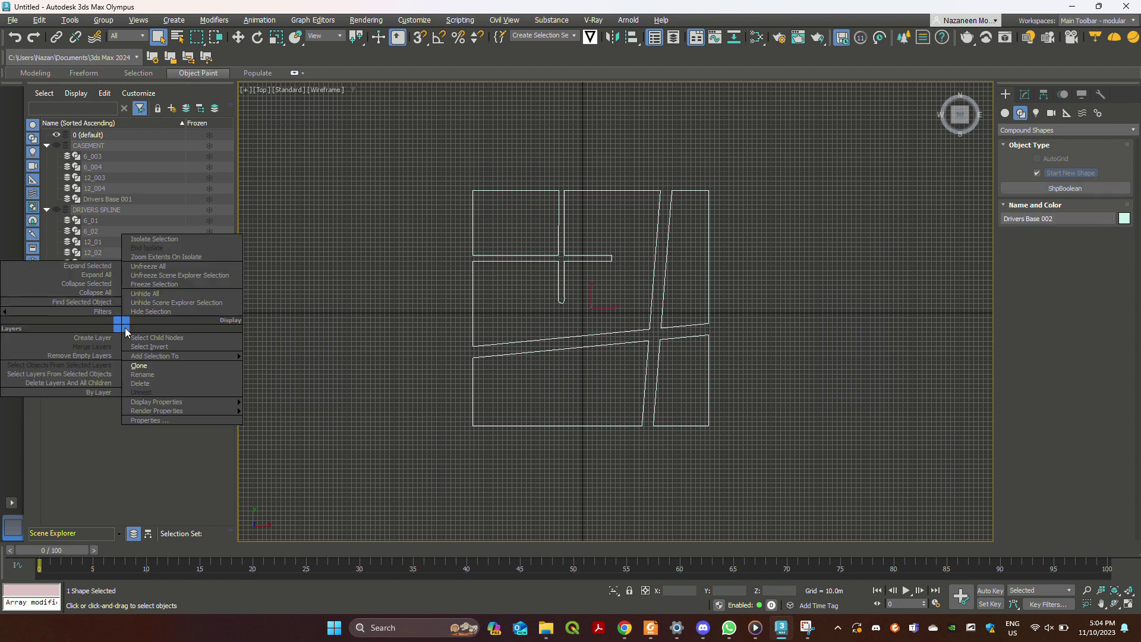
pyautogui.click(159, 366)
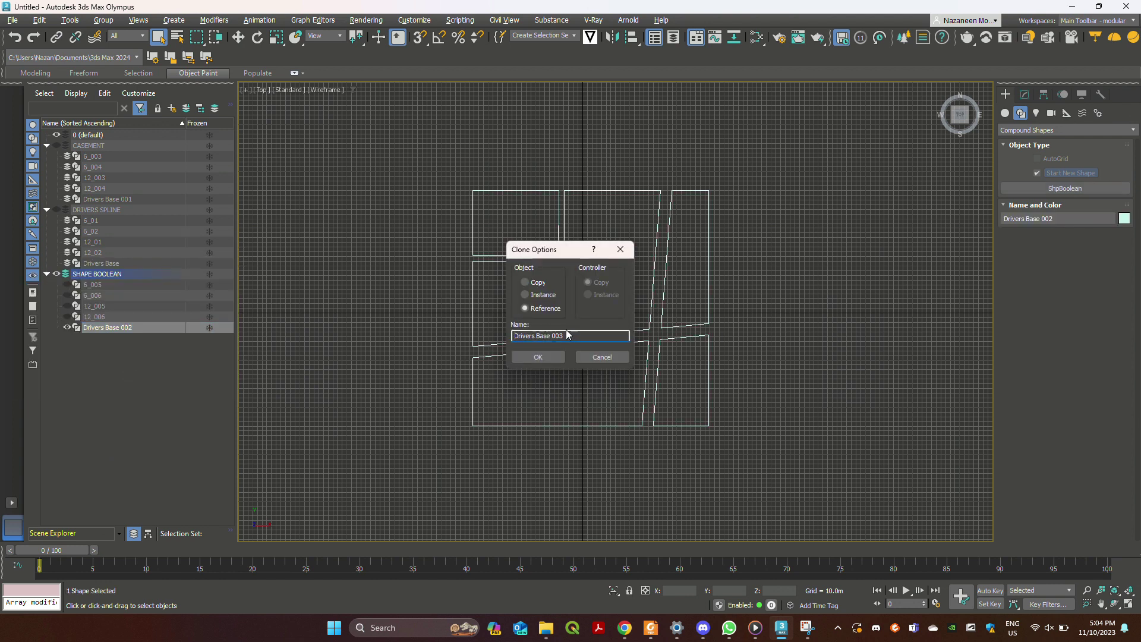
pyautogui.click(548, 356)
# Rename the new clone of Drivers Base 002 as Footpath
pyautogui.rightClick(112, 342)
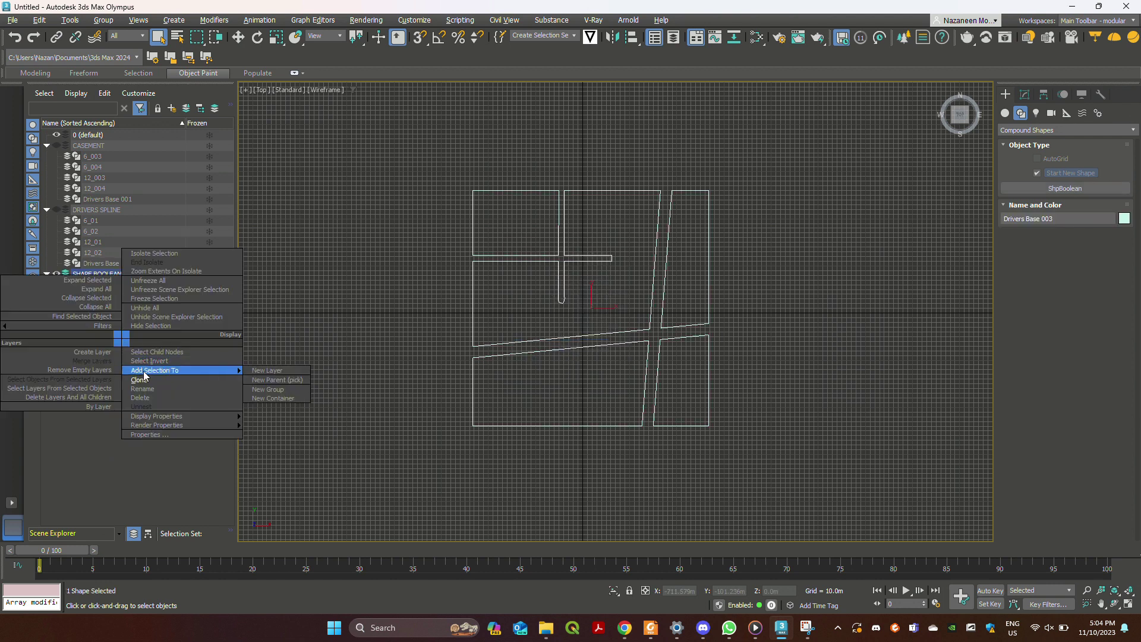
pyautogui.click(145, 389)
pyautogui.rightClick(123, 338)
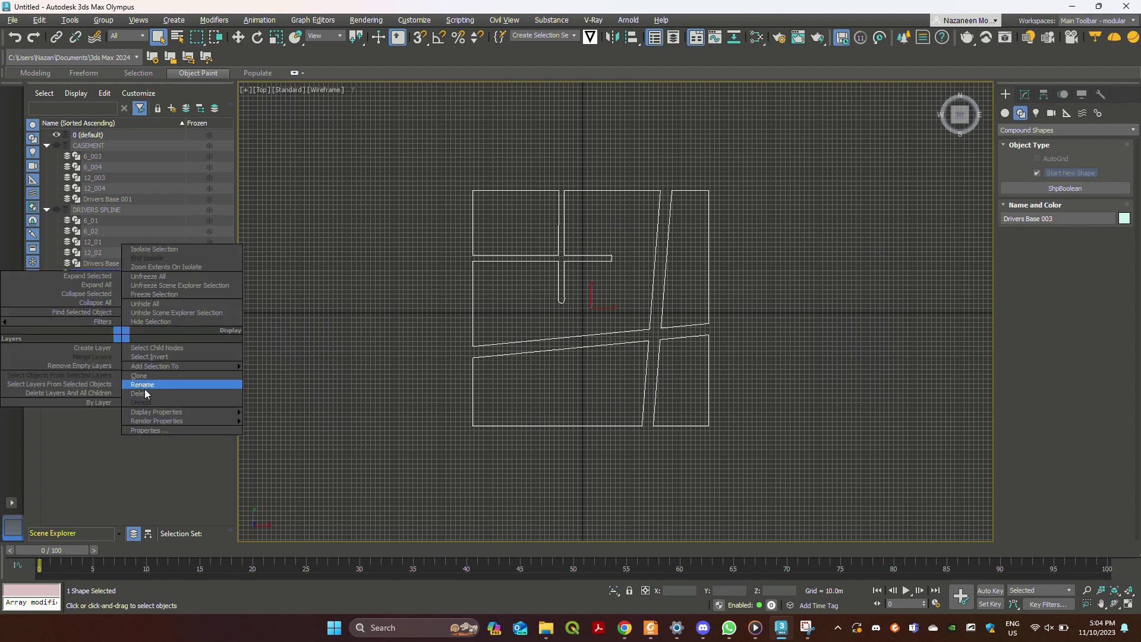
pyautogui.click(142, 383)
pyautogui.write('FOO')
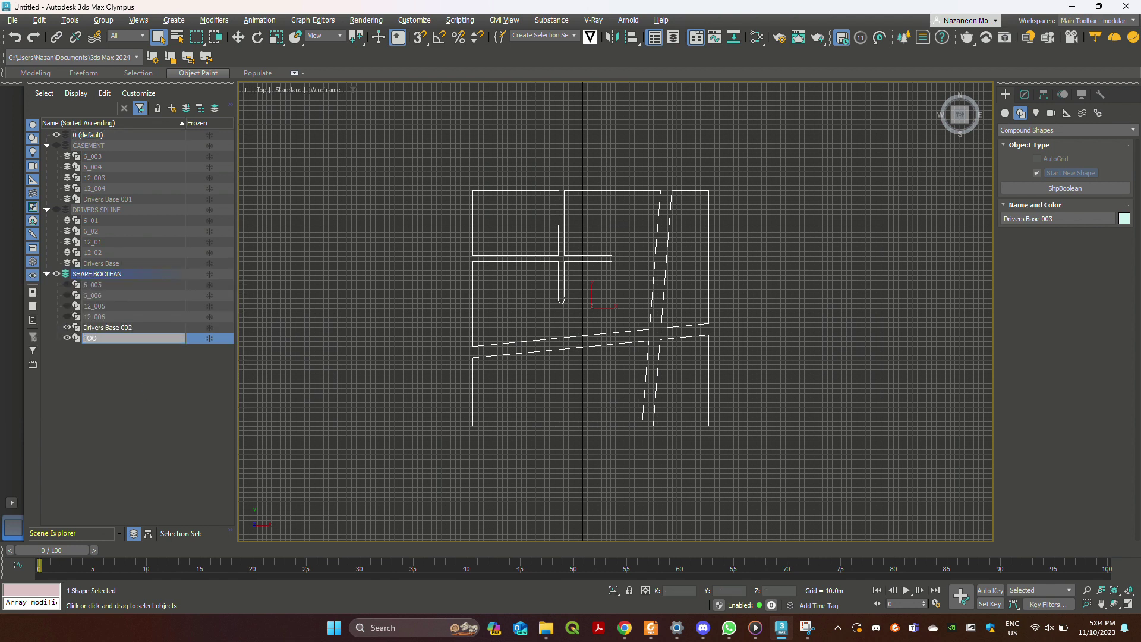
pyautogui.press('capslock')
pyautogui.write('oo')
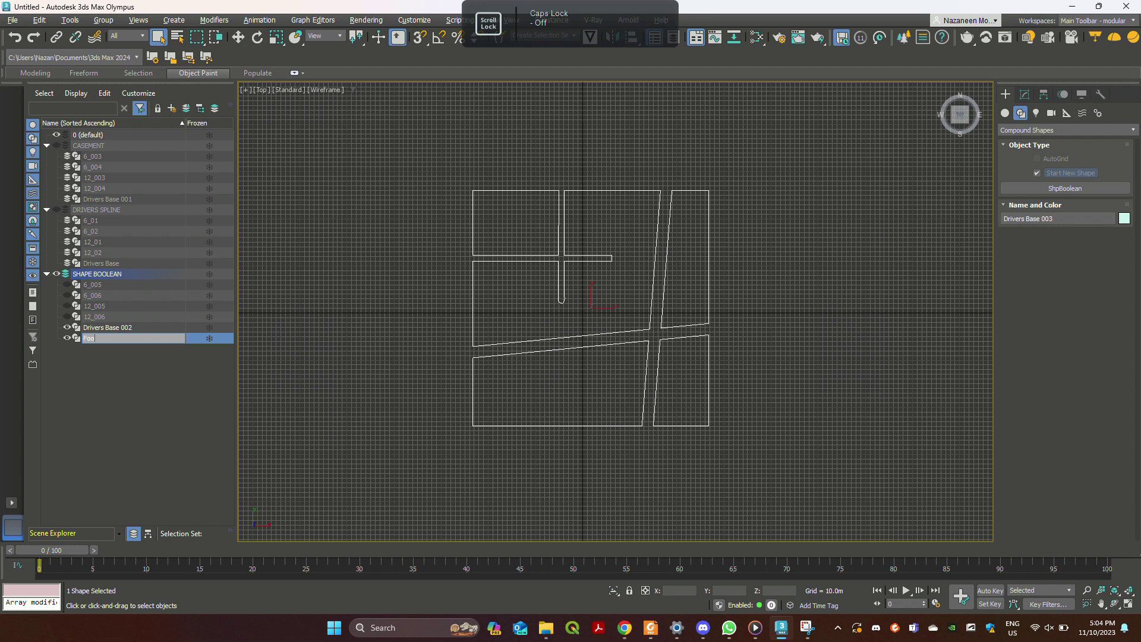
pyautogui.write('tpa')
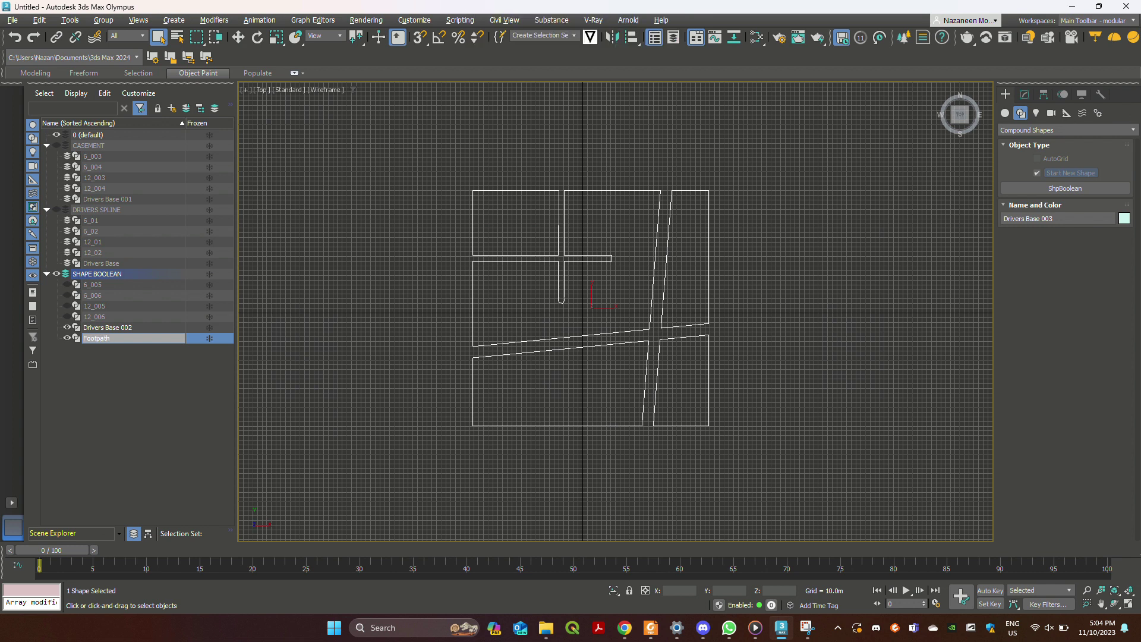
pyautogui.write('th')
pyautogui.press('Return')
# Add a SplineOffset modifier to Footpath with a distance of 2.5 m
pyautogui.click(115, 340)
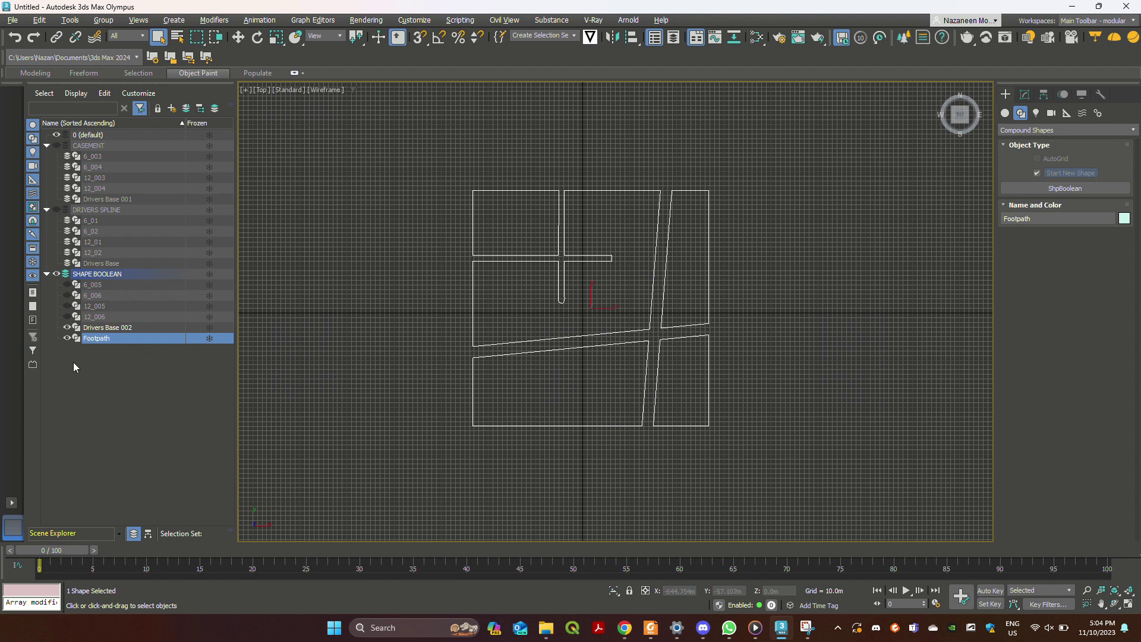
pyautogui.click(1025, 94)
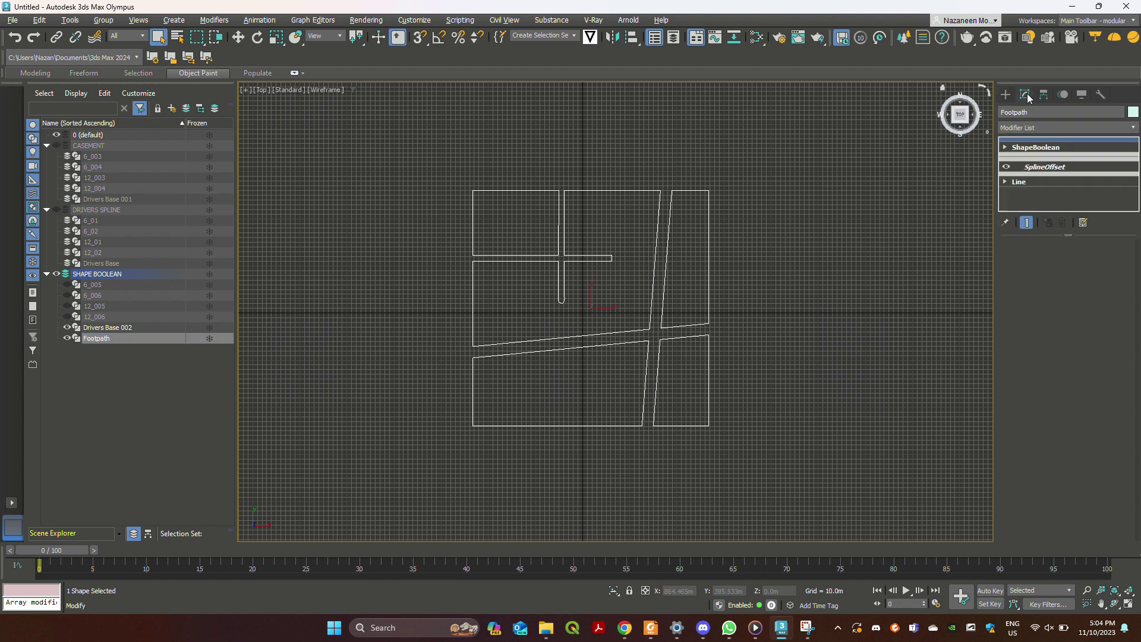
pyautogui.click(1027, 128)
pyautogui.write('sp')
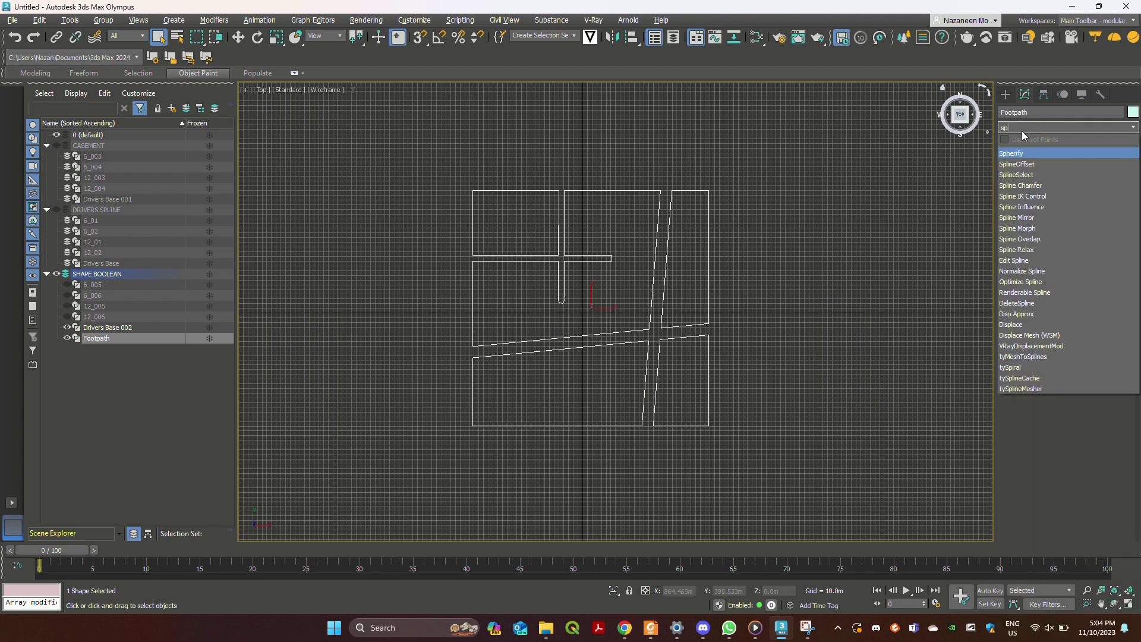
pyautogui.click(1030, 165)
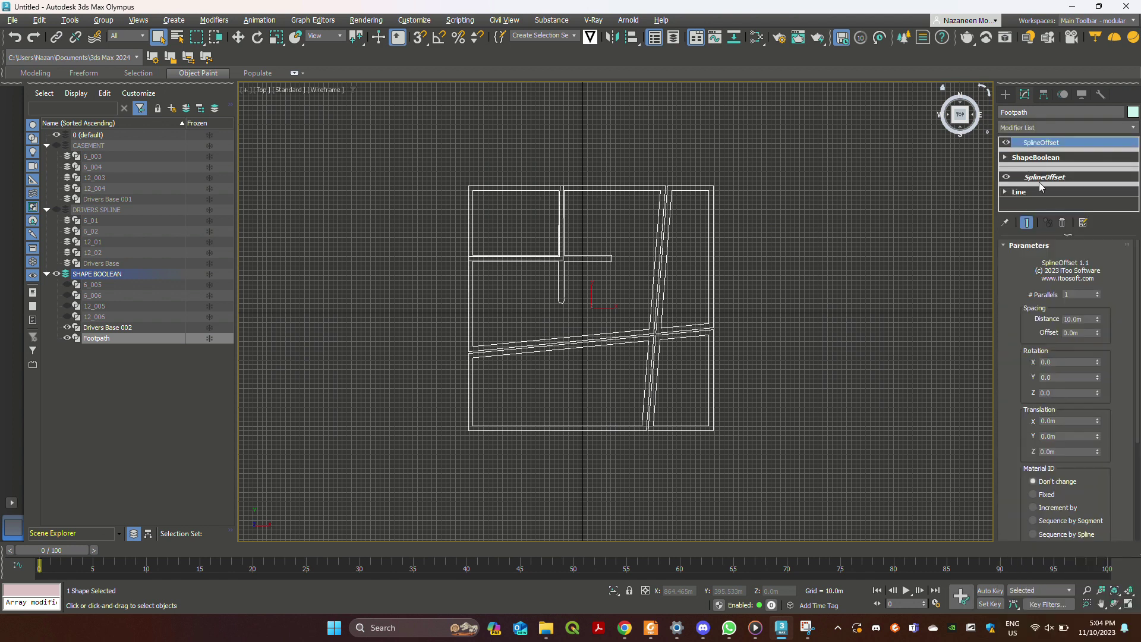
pyautogui.doubleClick(1073, 321)
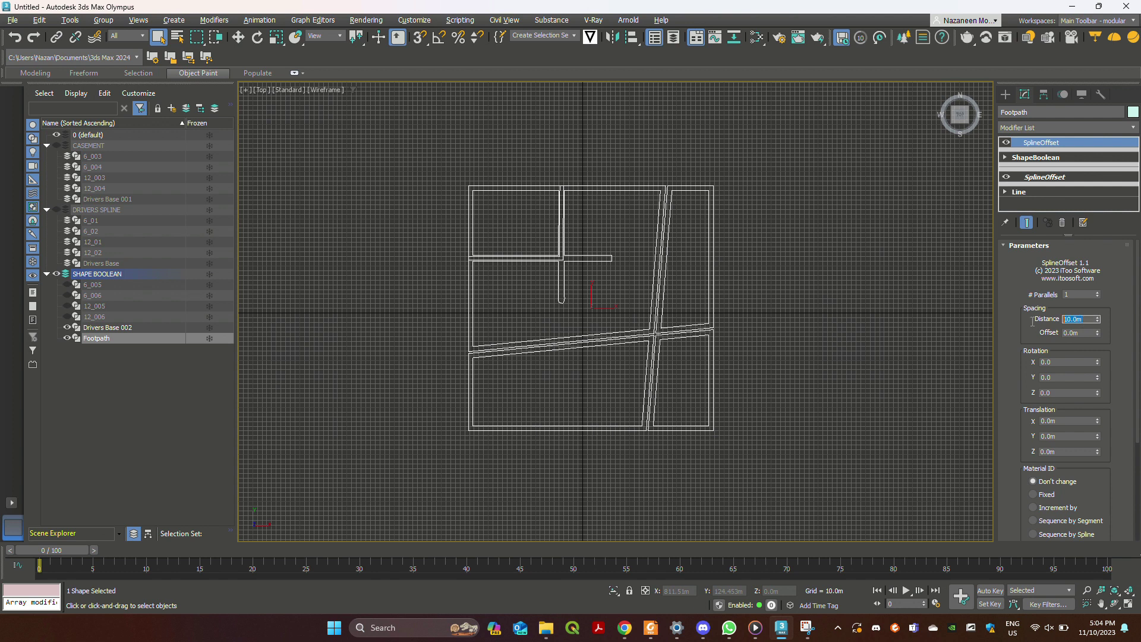
pyautogui.write('2.5')
pyautogui.press('Return')
# Set the bevel of Footpath's SplineOffset to Round and check the block corners
pyautogui.scroll(-4, 1097, 401)
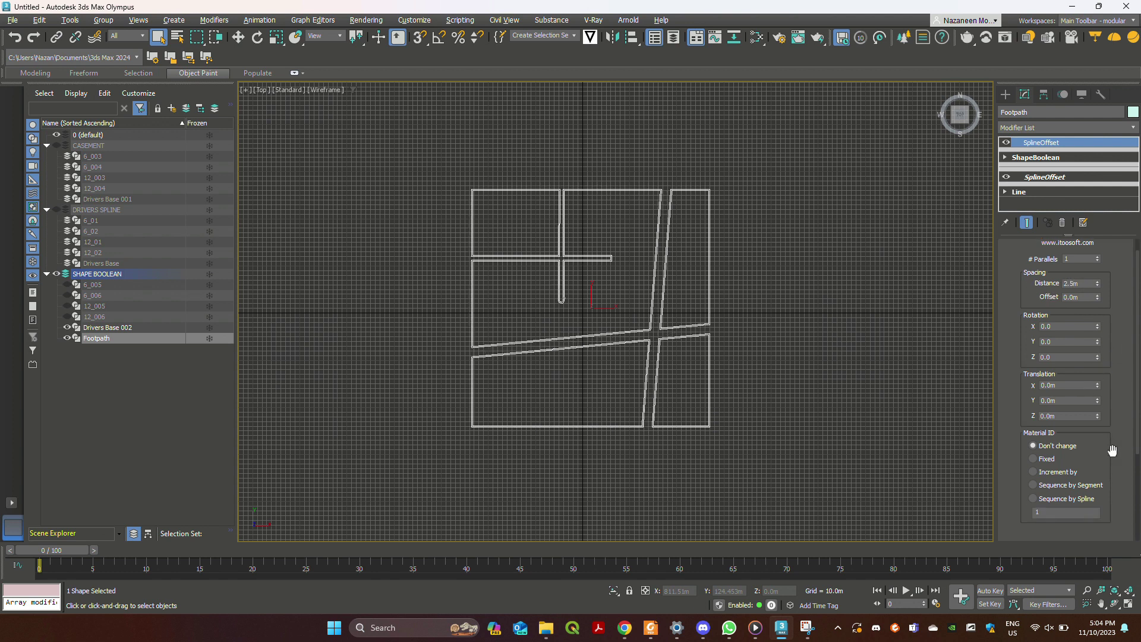
pyautogui.click(1103, 481)
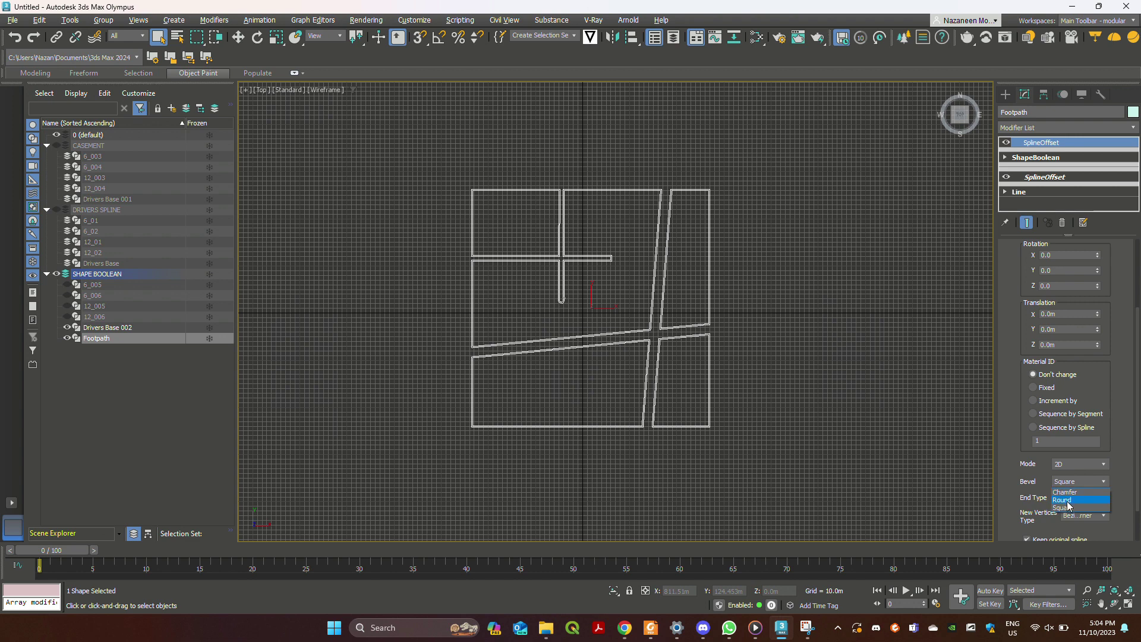
pyautogui.click(1062, 489)
pyautogui.scroll(8, 684, 328)
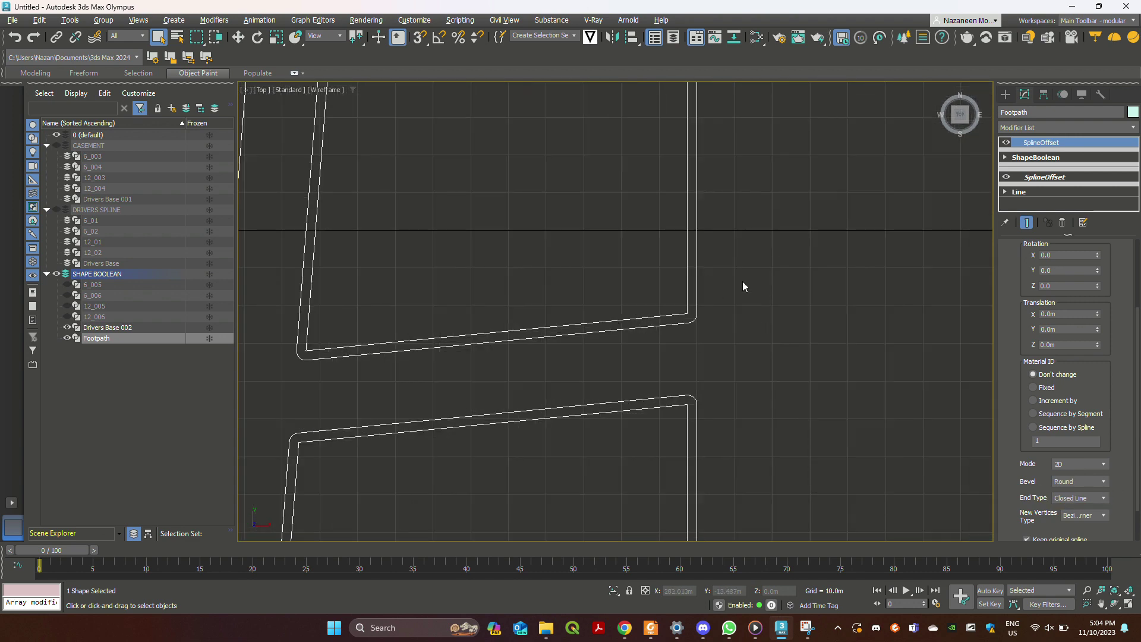
pyautogui.scroll(-8, 776, 360)
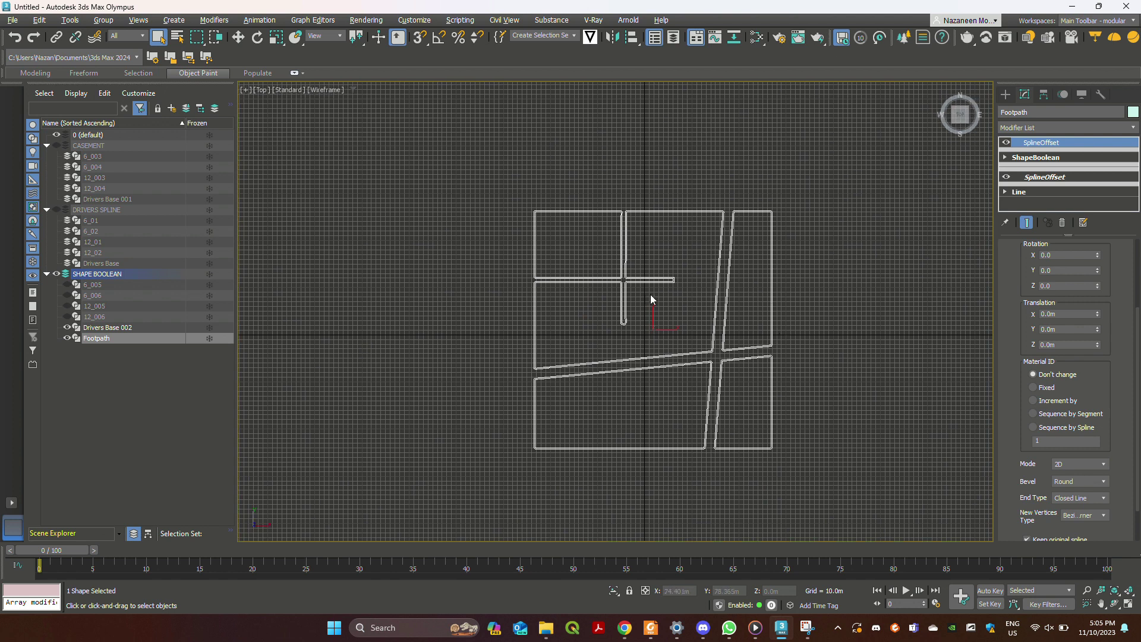
# Make another reference clone of Drivers Base 002 in the SHAPE BOOLEAN layer
pyautogui.click(124, 329)
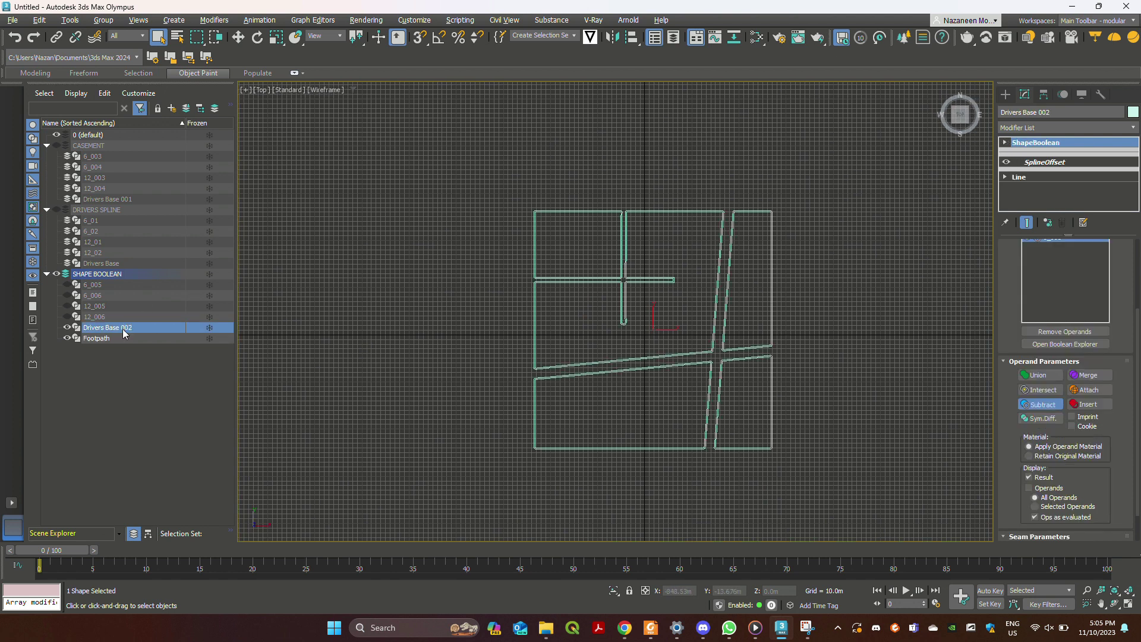
pyautogui.rightClick(124, 333)
pyautogui.click(156, 369)
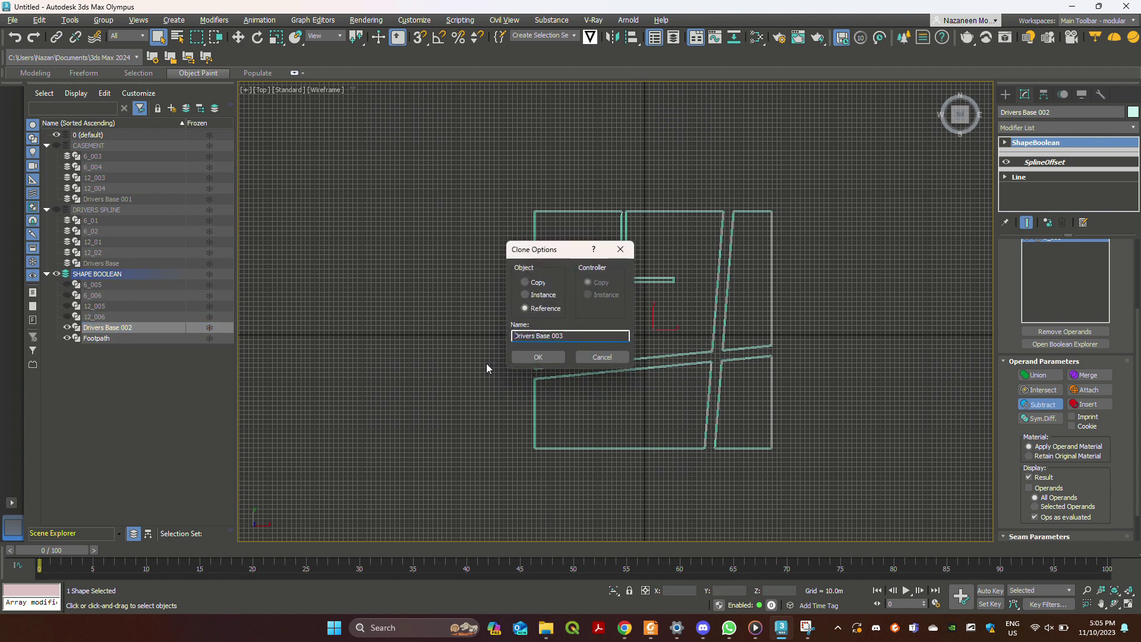
pyautogui.click(538, 357)
# Rename the second Drivers Base 002 clone as Built mass
pyautogui.rightClick(127, 336)
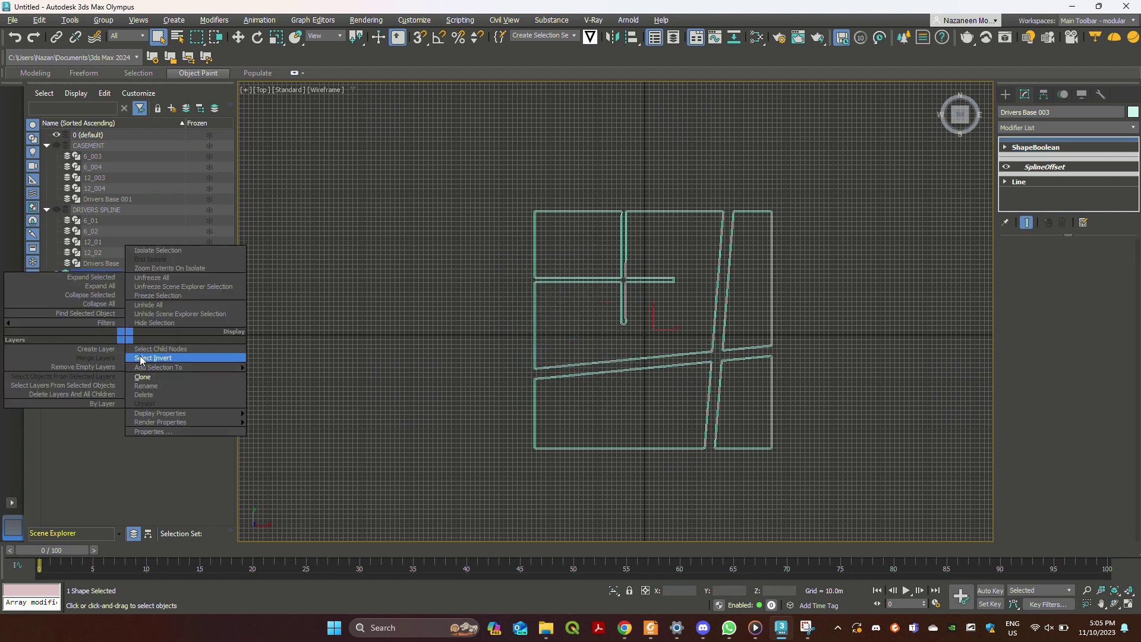
pyautogui.click(155, 385)
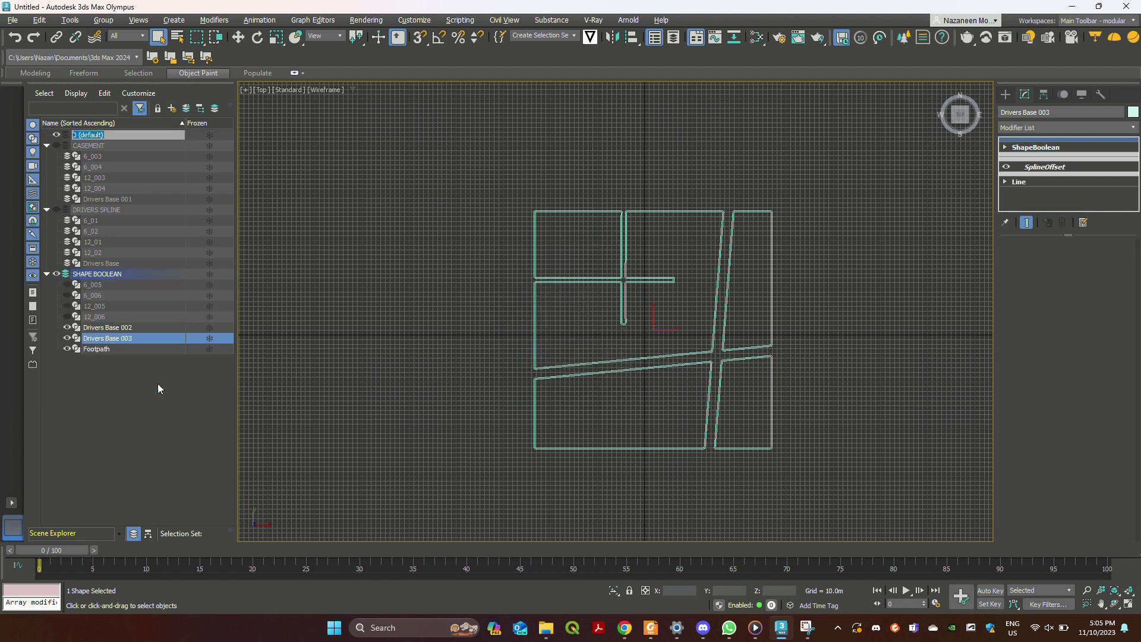
pyautogui.rightClick(127, 337)
pyautogui.click(145, 385)
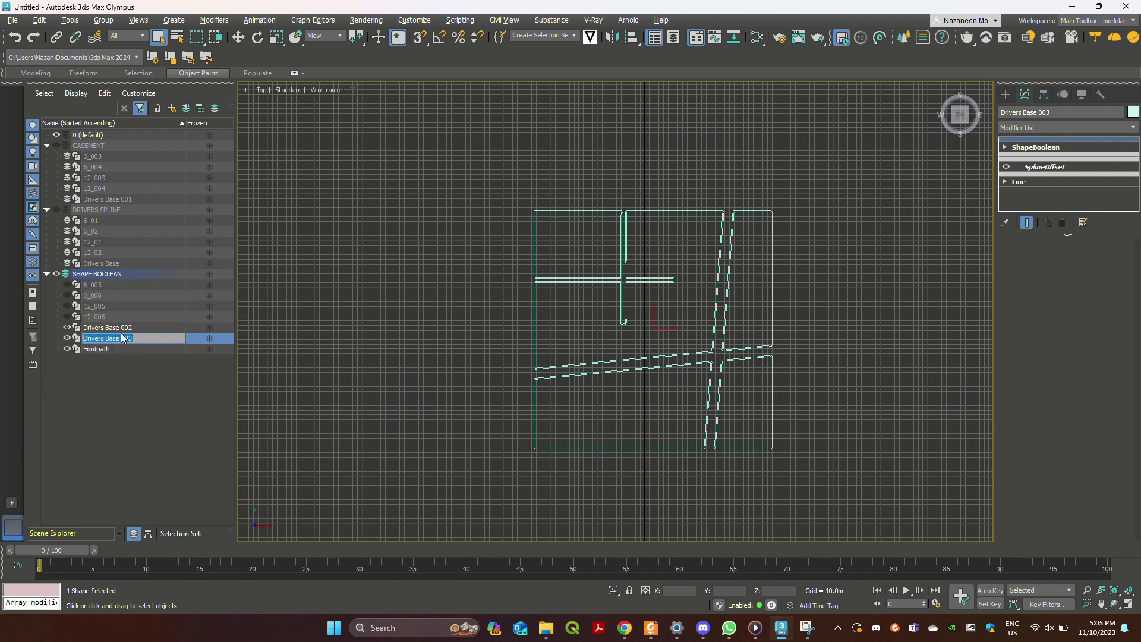
pyautogui.write('Built mass')
pyautogui.click(153, 400)
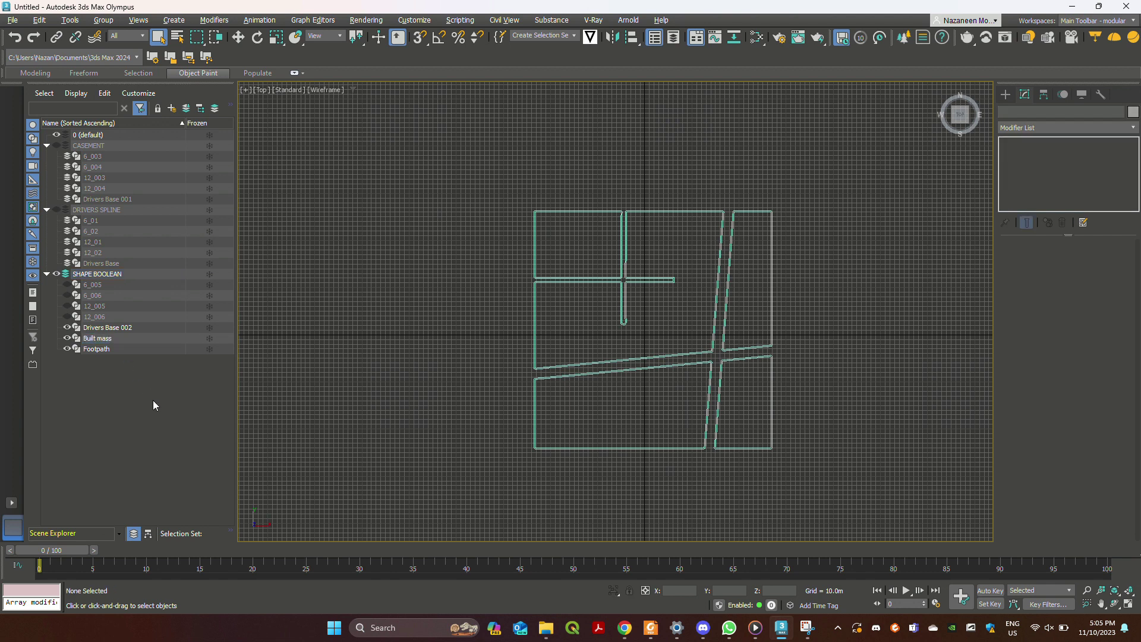
# Apply a Quadify Mesh modifier to Built mass and show the four-viewport layout to inspect it in perspective
pyautogui.click(104, 341)
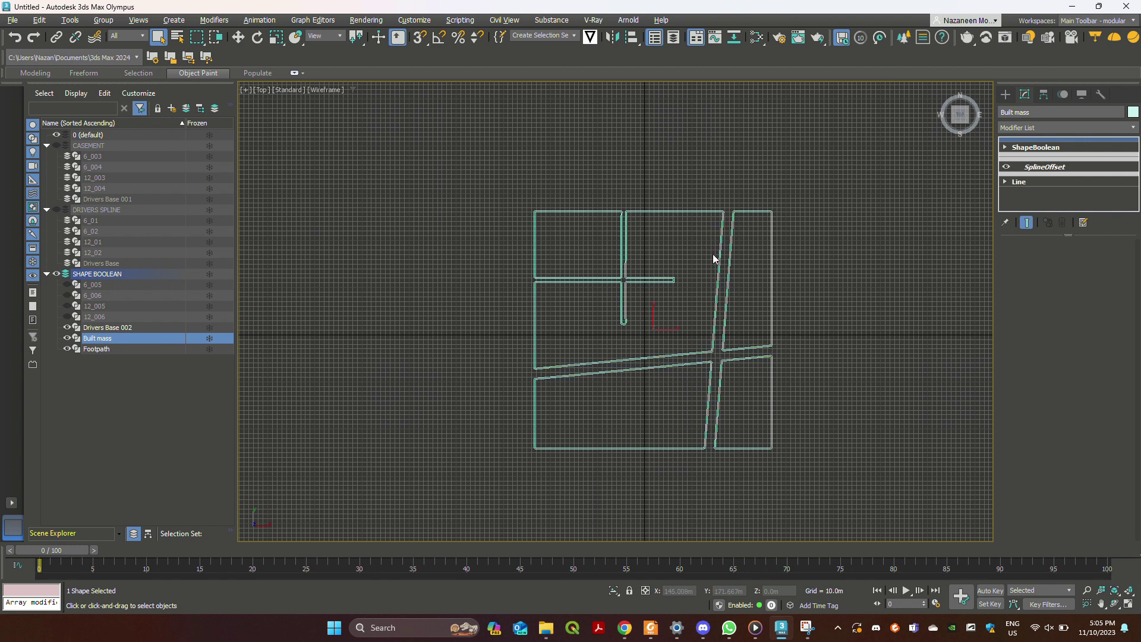
pyautogui.click(1038, 128)
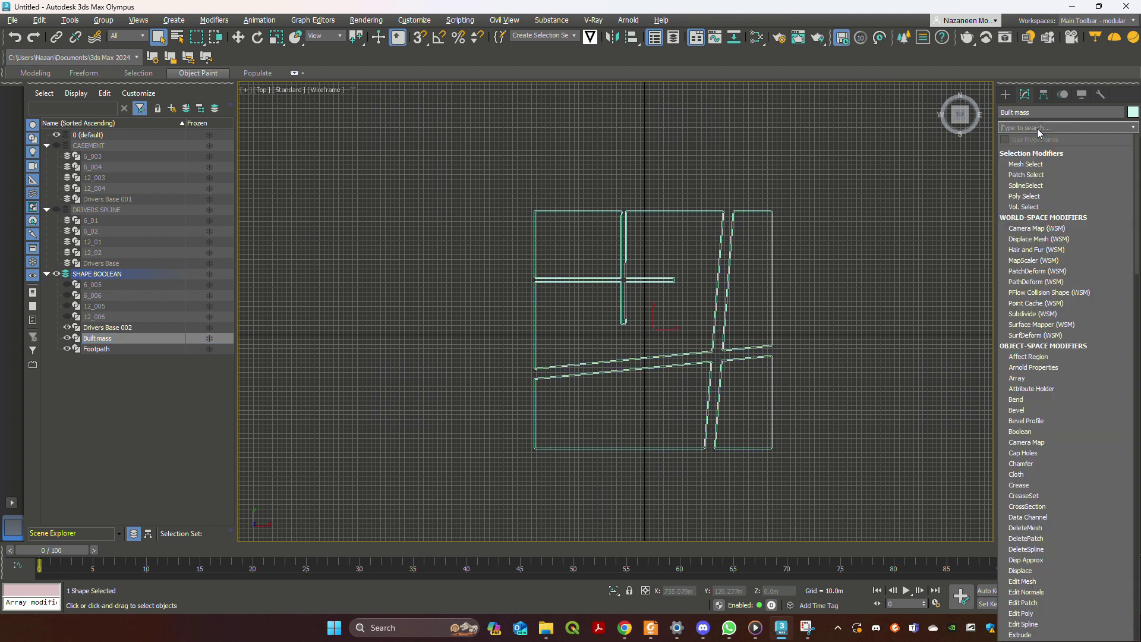
pyautogui.write('q')
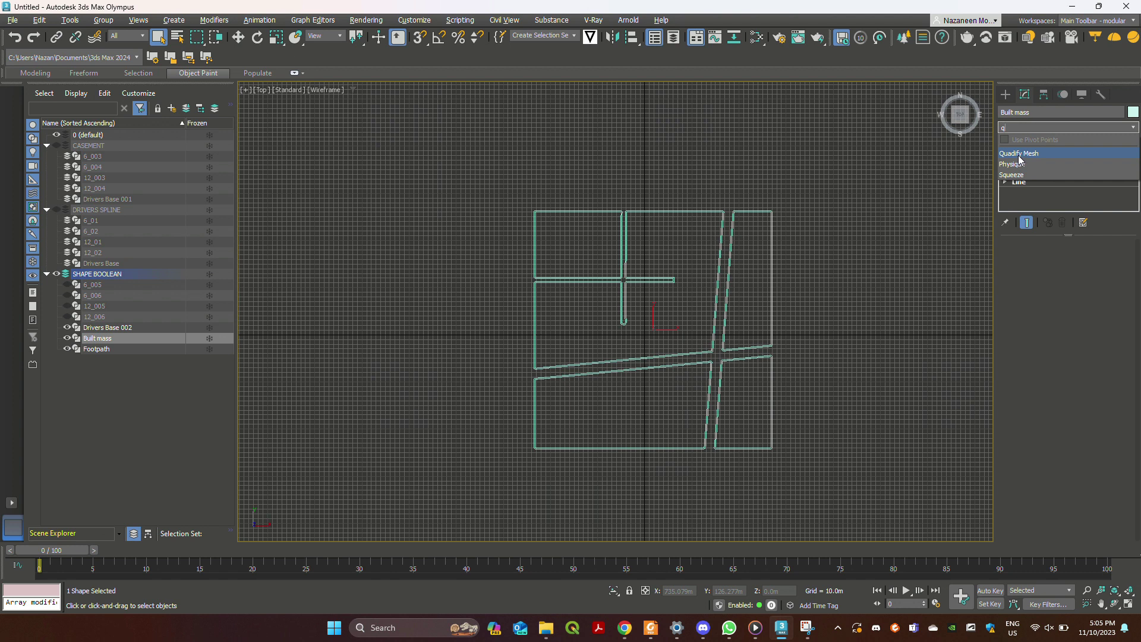
pyautogui.click(1018, 154)
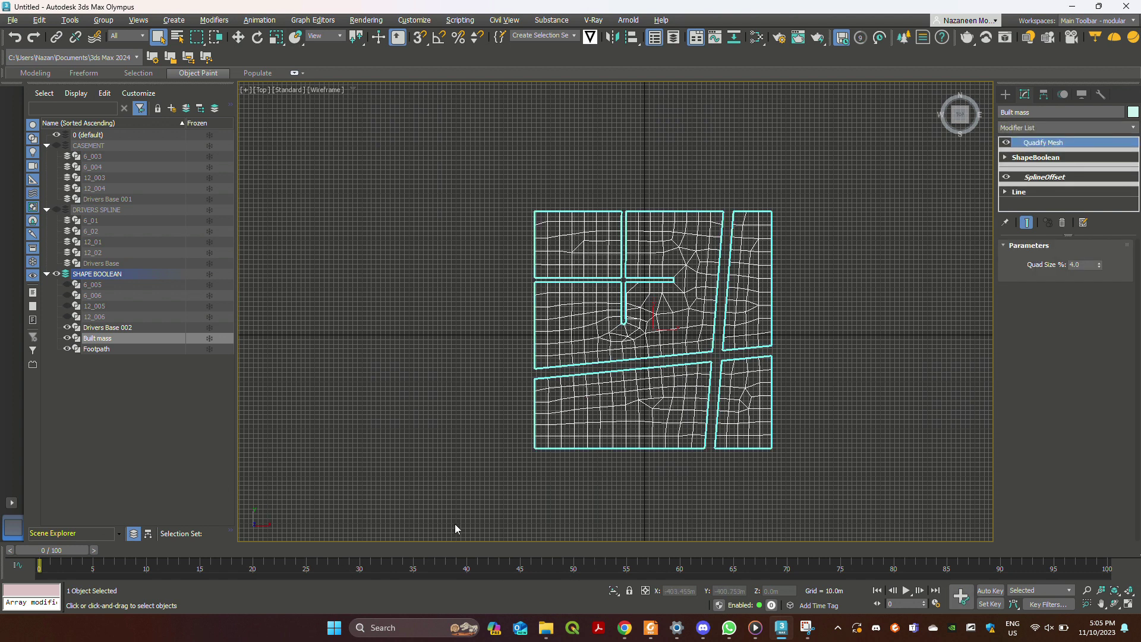
pyautogui.hotkey('alt', 'w')
pyautogui.scroll(8, 832, 458)
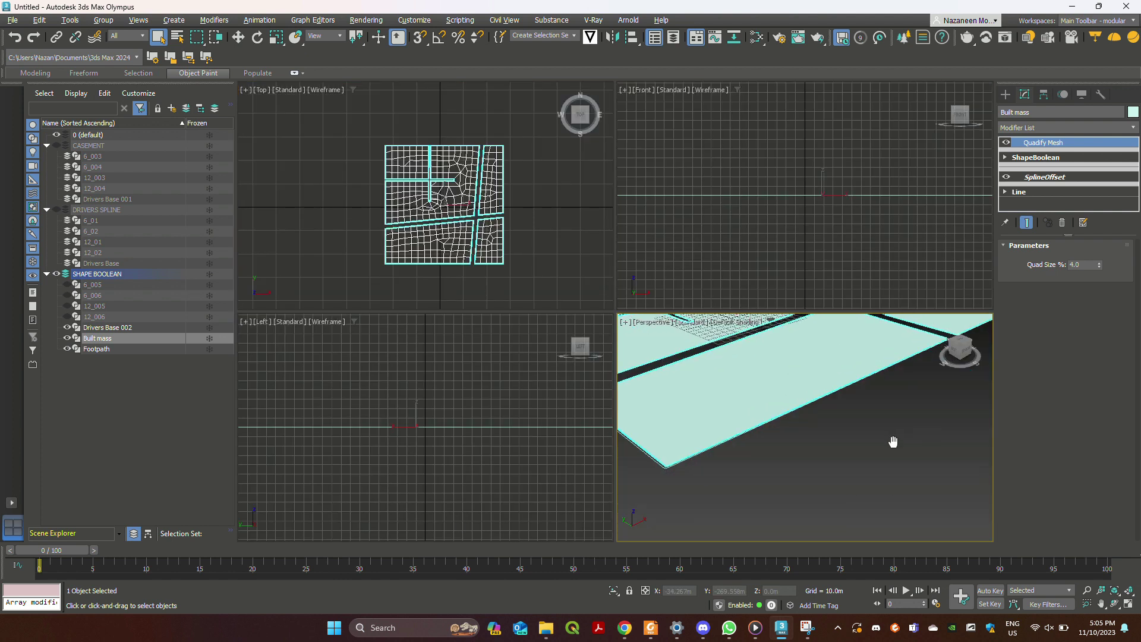
pyautogui.moveTo(893, 441); pyautogui.dragTo(865, 416, button='middle')
pyautogui.scroll(-5, 866, 415)
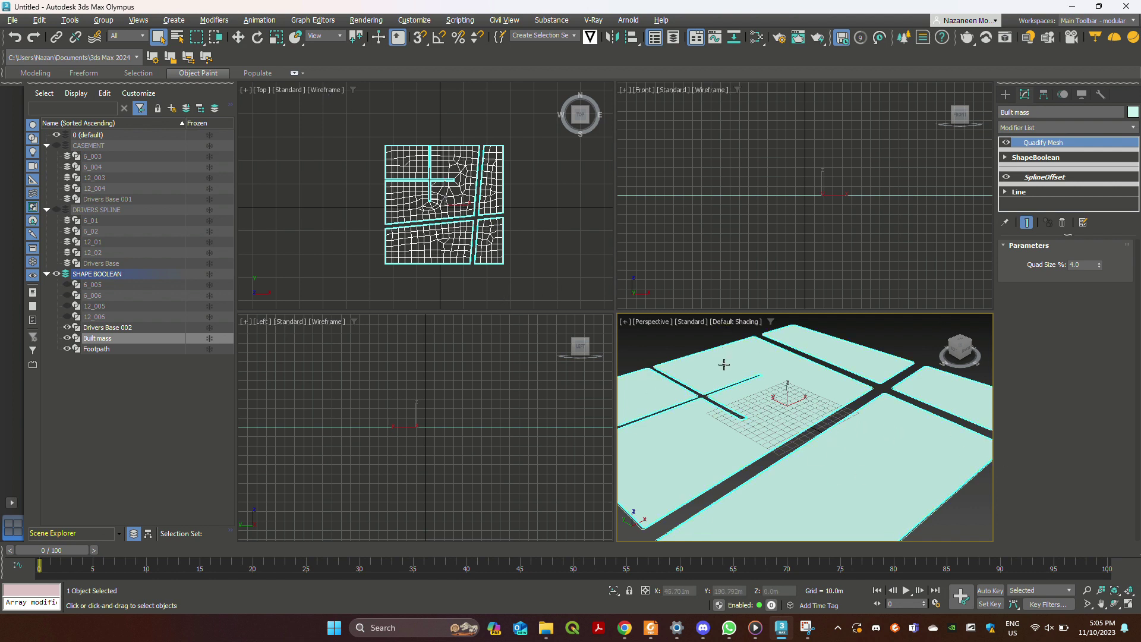
# Maximize the perspective view and show it in wireframe to examine the quad mesh on Built mass
pyautogui.click(665, 352)
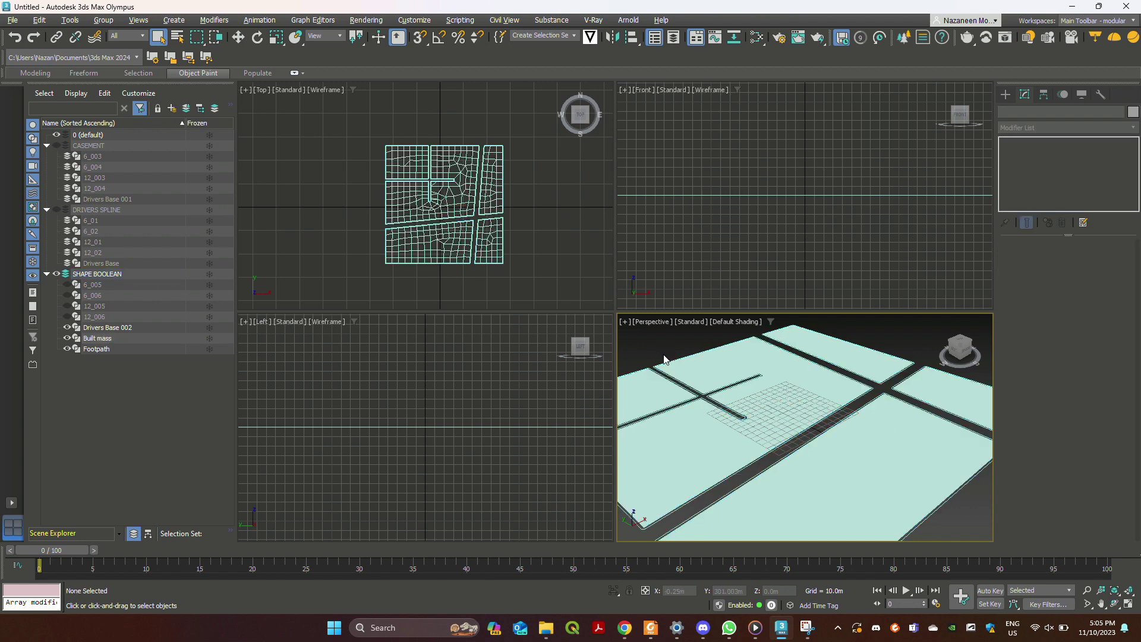
pyautogui.hotkey('alt', 'w')
pyautogui.scroll(-5, 728, 305)
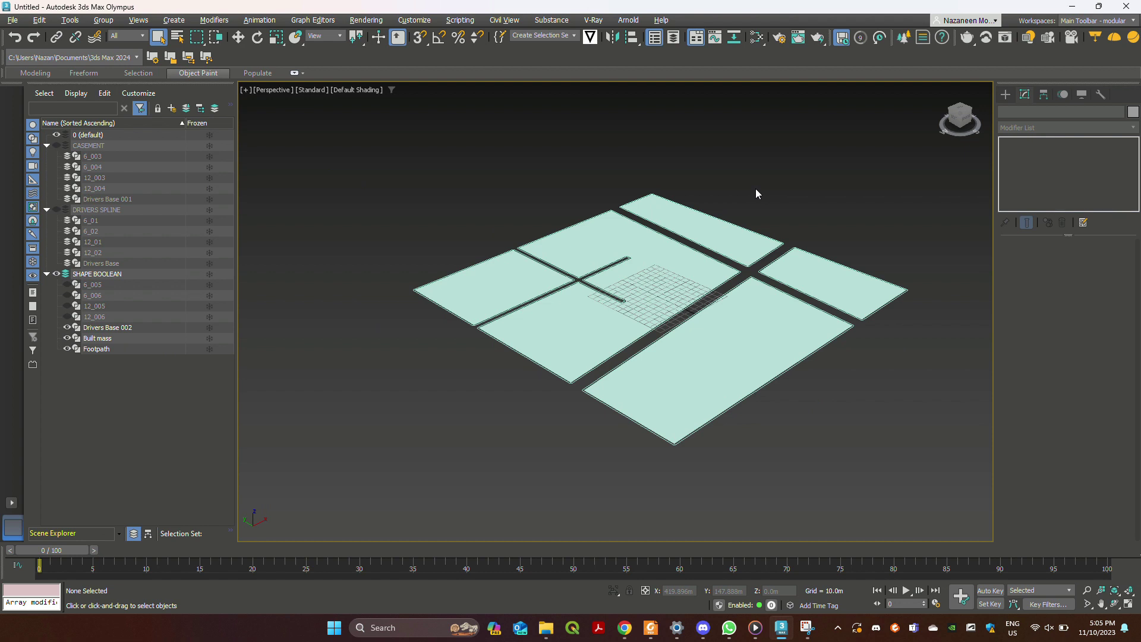
pyautogui.press('F3')
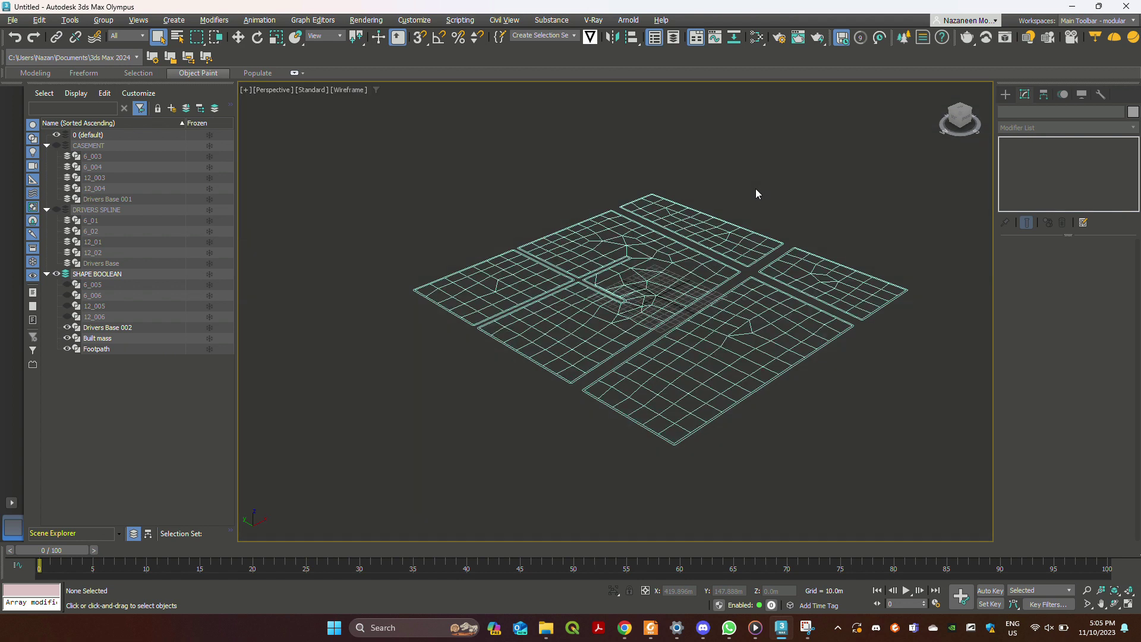
pyautogui.moveTo(832, 283); pyautogui.dragTo(791, 287, button='middle')
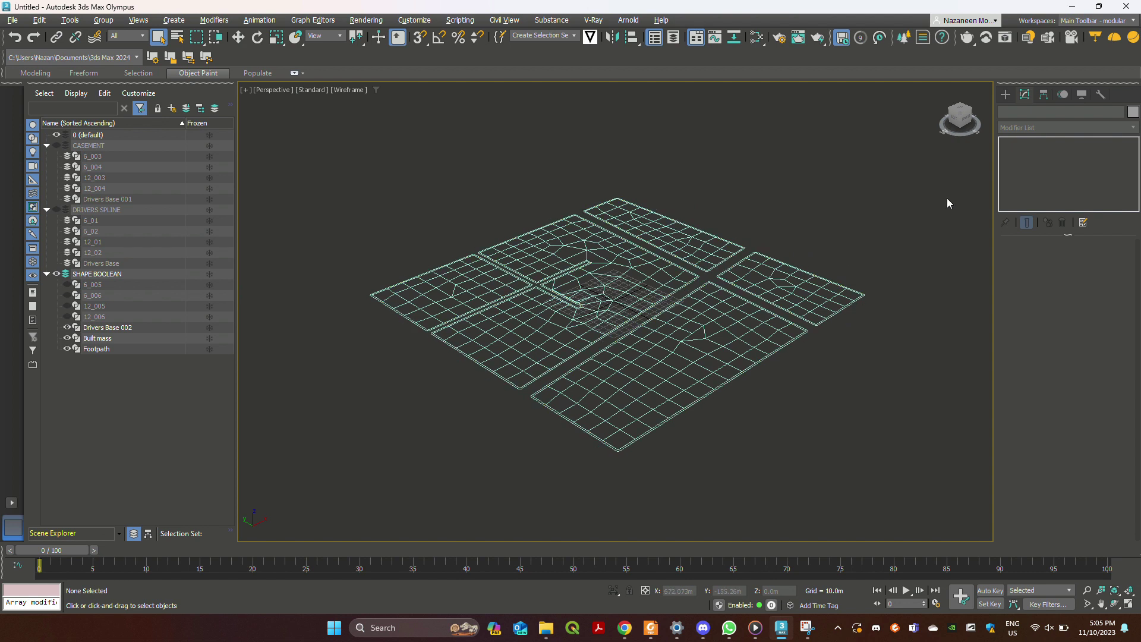
# Apply a Greeble modifier to Built mass above Quadify Mesh
pyautogui.click(818, 293)
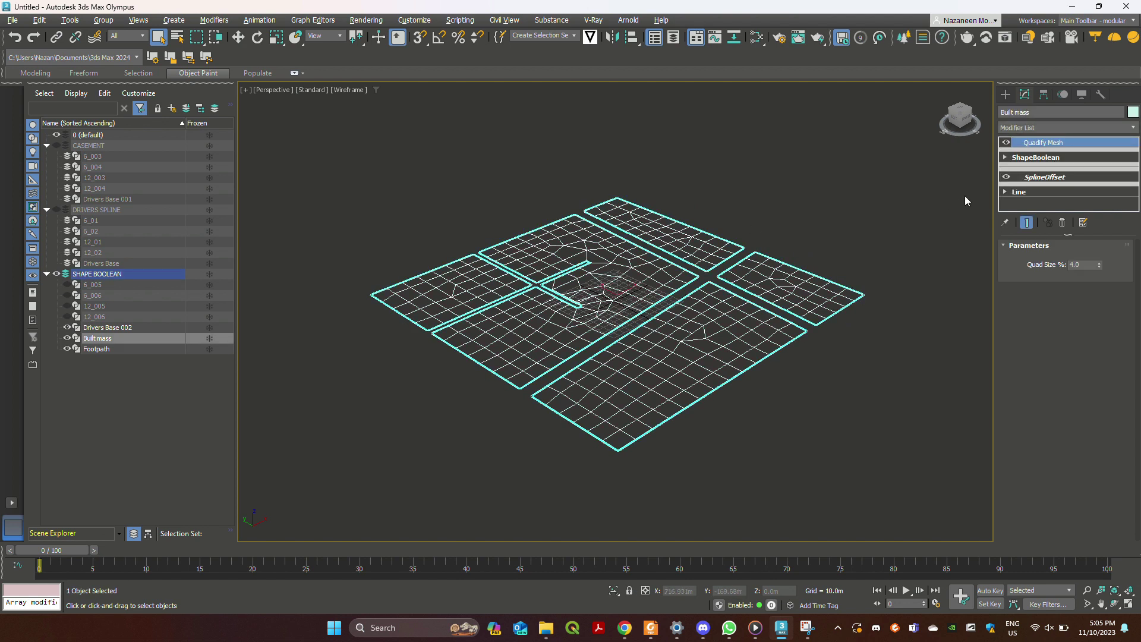
pyautogui.click(1037, 128)
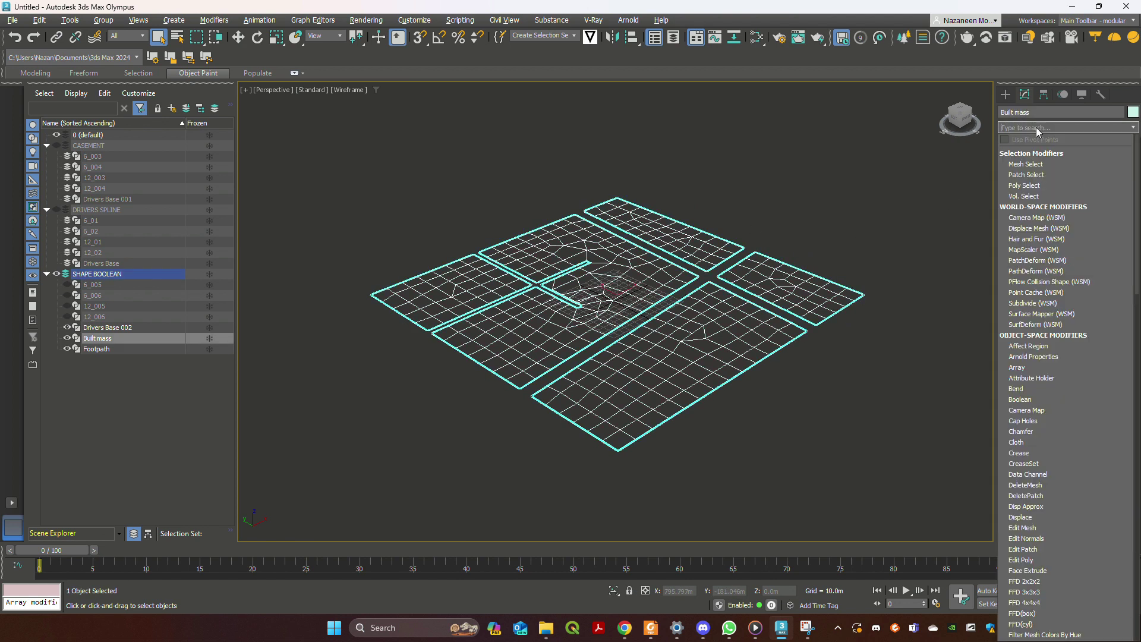
pyautogui.write('gre')
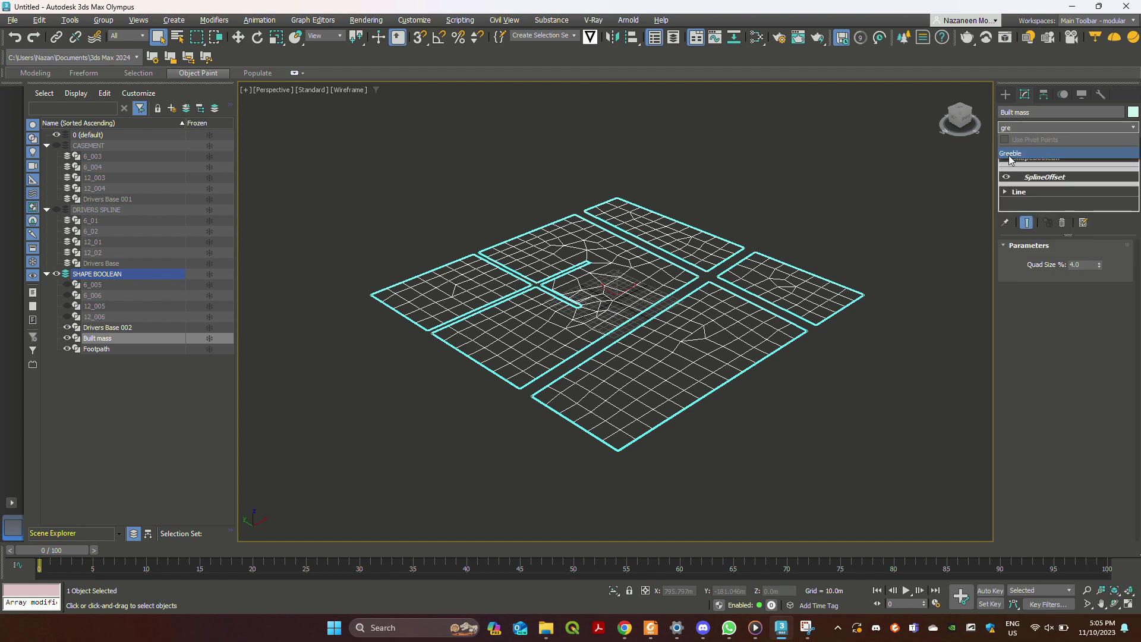
pyautogui.click(1008, 154)
pyautogui.scroll(5, 774, 363)
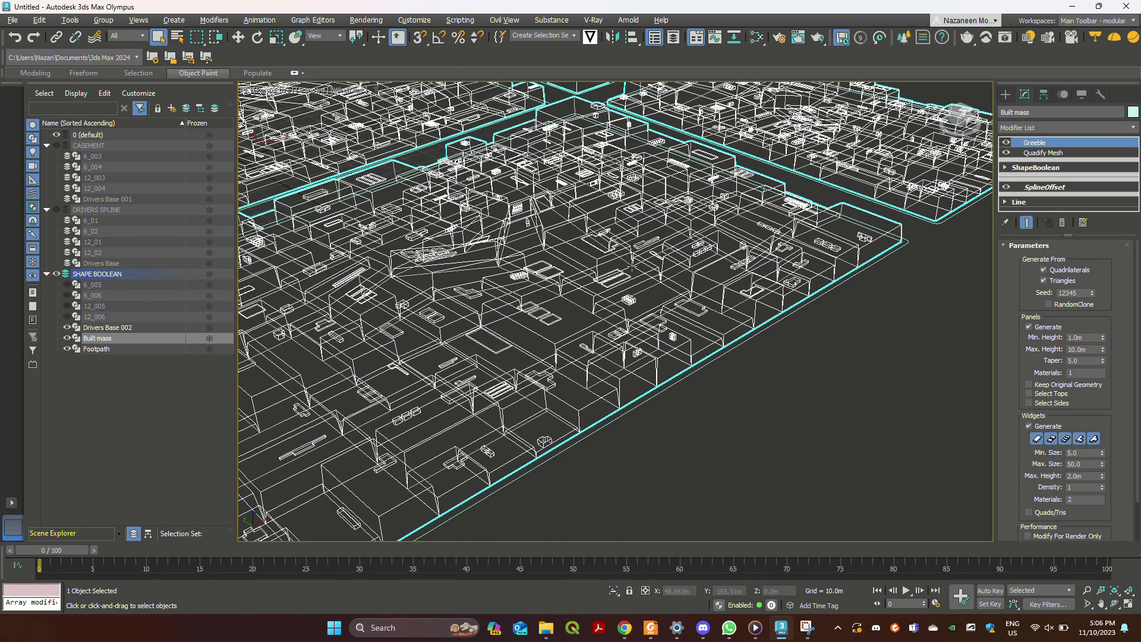
# Switch the perspective view back to Default Shading and inspect the generated building volumes from several angles
pyautogui.click(790, 366)
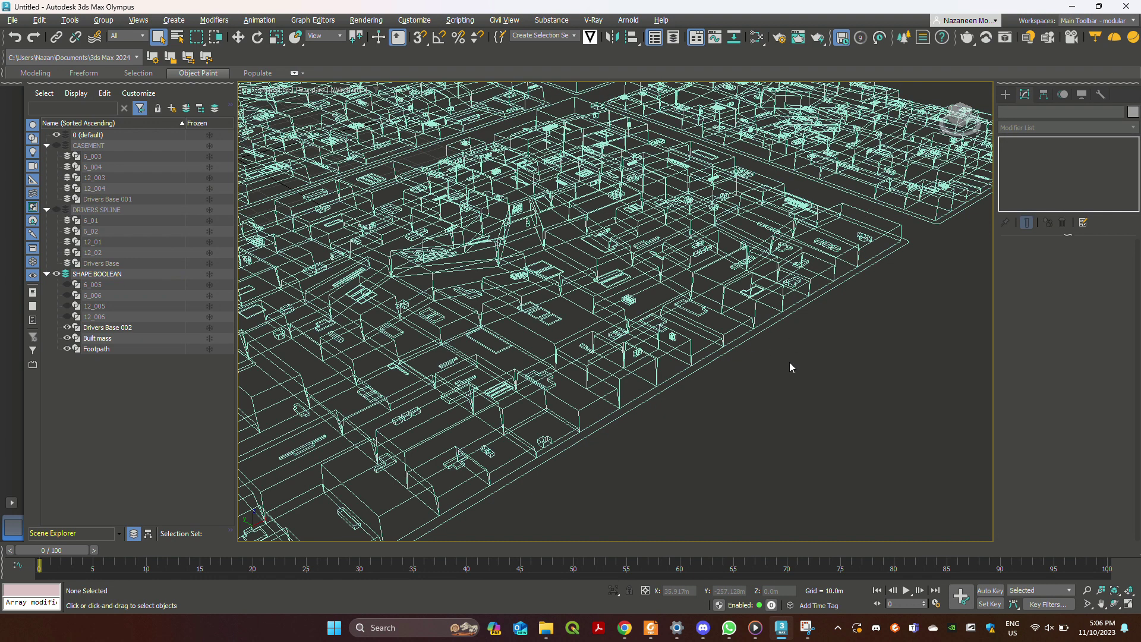
pyautogui.click(345, 91)
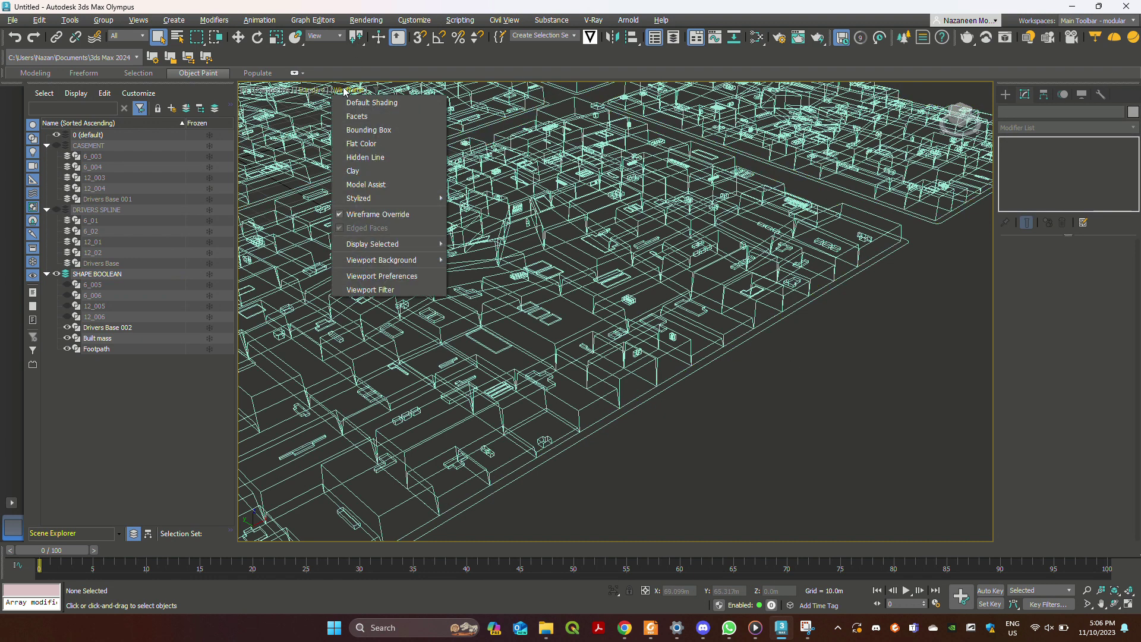
pyautogui.click(370, 103)
pyautogui.scroll(-6, 790, 342)
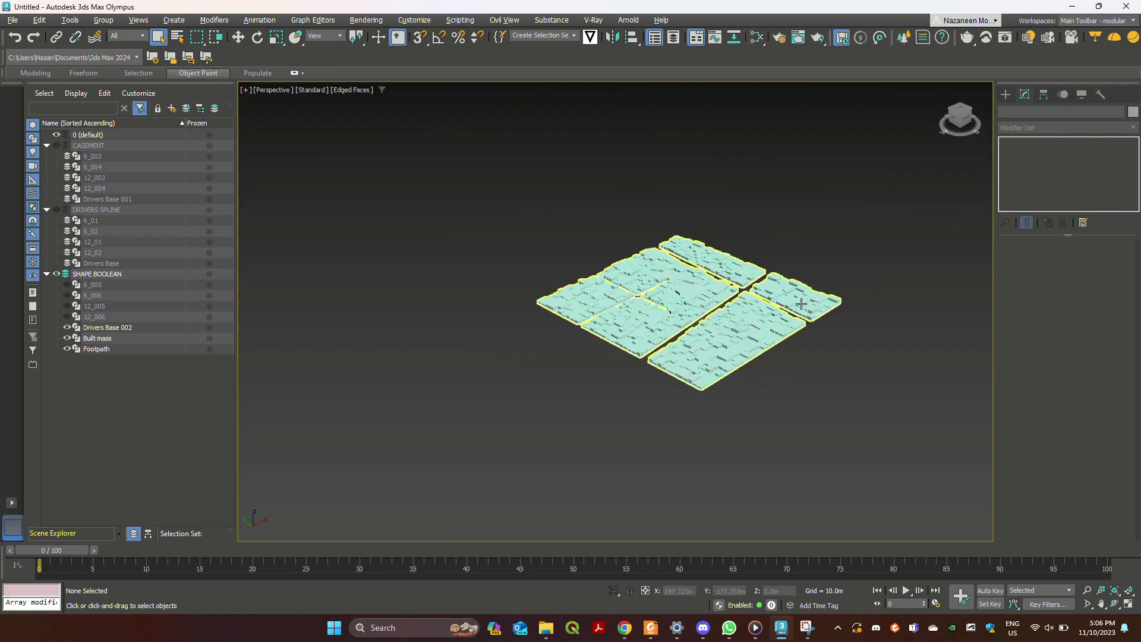
pyautogui.moveTo(728, 311); pyautogui.dragTo(736, 321, button='middle')
pyautogui.keyDown('alt'); pyautogui.moveTo(822, 336); pyautogui.dragTo(800, 306, button='middle'); pyautogui.keyUp('alt')
pyautogui.scroll(5, 783, 423)
pyautogui.keyDown('alt'); pyautogui.moveTo(621, 406); pyautogui.dragTo(740, 332, button='middle'); pyautogui.keyUp('alt')
# Set the minimum and maximum panel heights of Built mass's Greeble modifier to 0 m
pyautogui.click(740, 332)
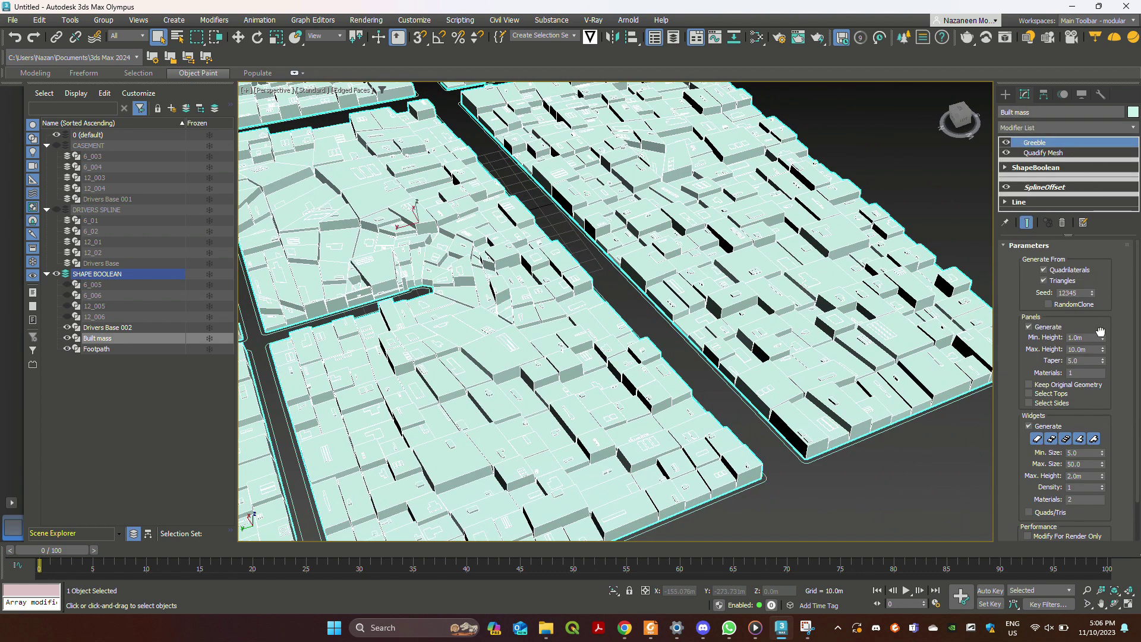
pyautogui.moveTo(1100, 331); pyautogui.dragTo(1104, 277)
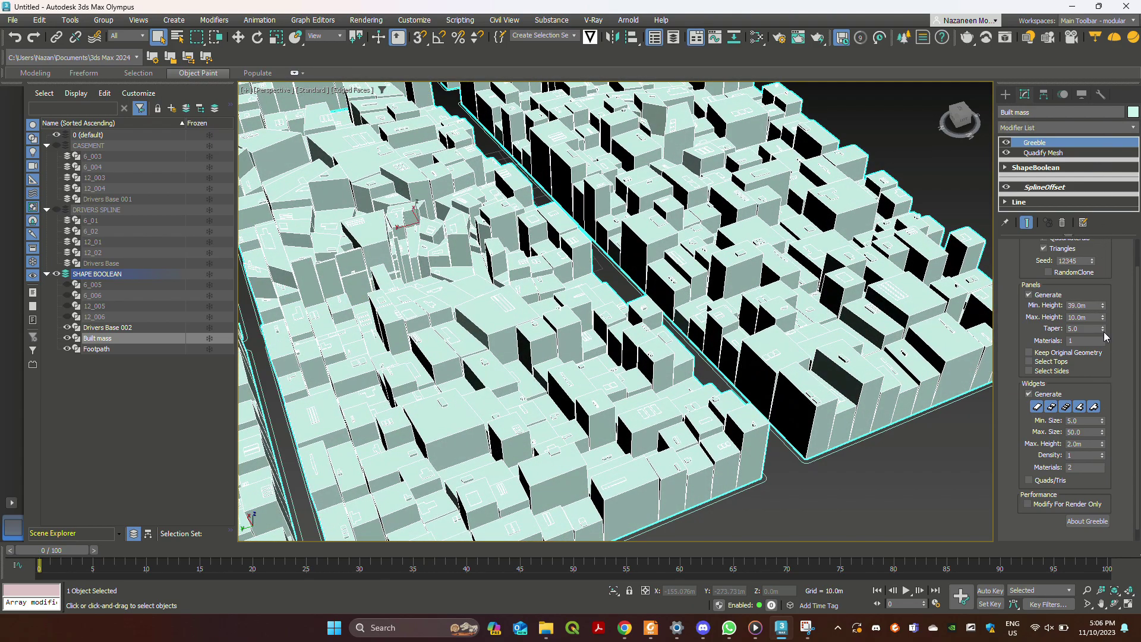
pyautogui.moveTo(1102, 329); pyautogui.dragTo(1105, 553)
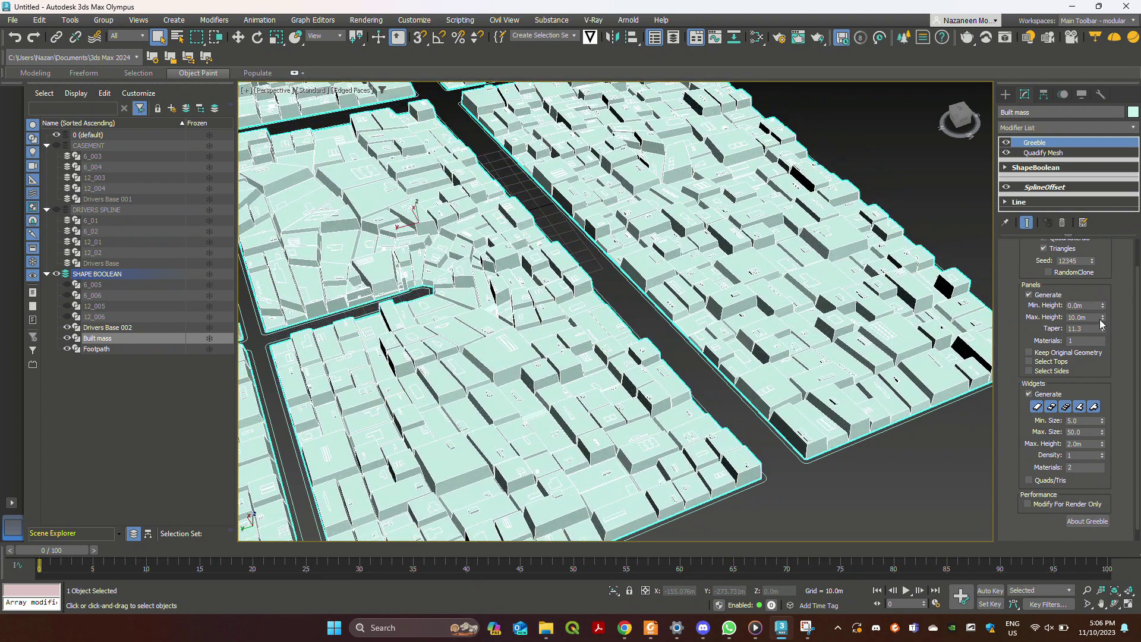
pyautogui.moveTo(1101, 324); pyautogui.dragTo(1109, 426)
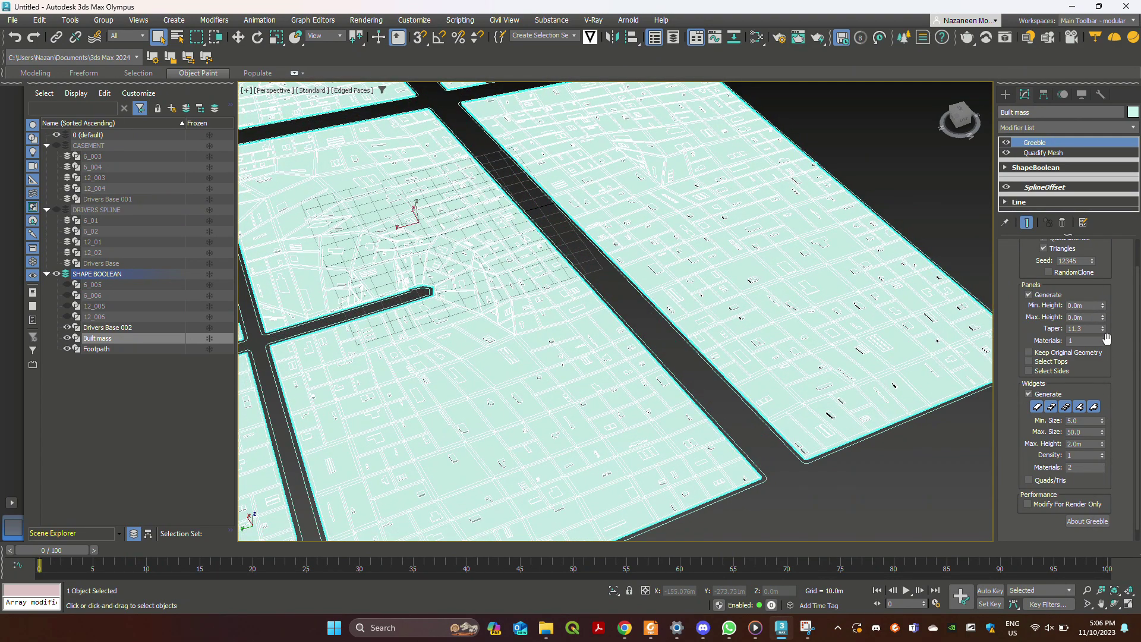
# Set the panel Taper of the Greeble modifier to 20, checking the flat plots up close
pyautogui.scroll(5, 906, 387)
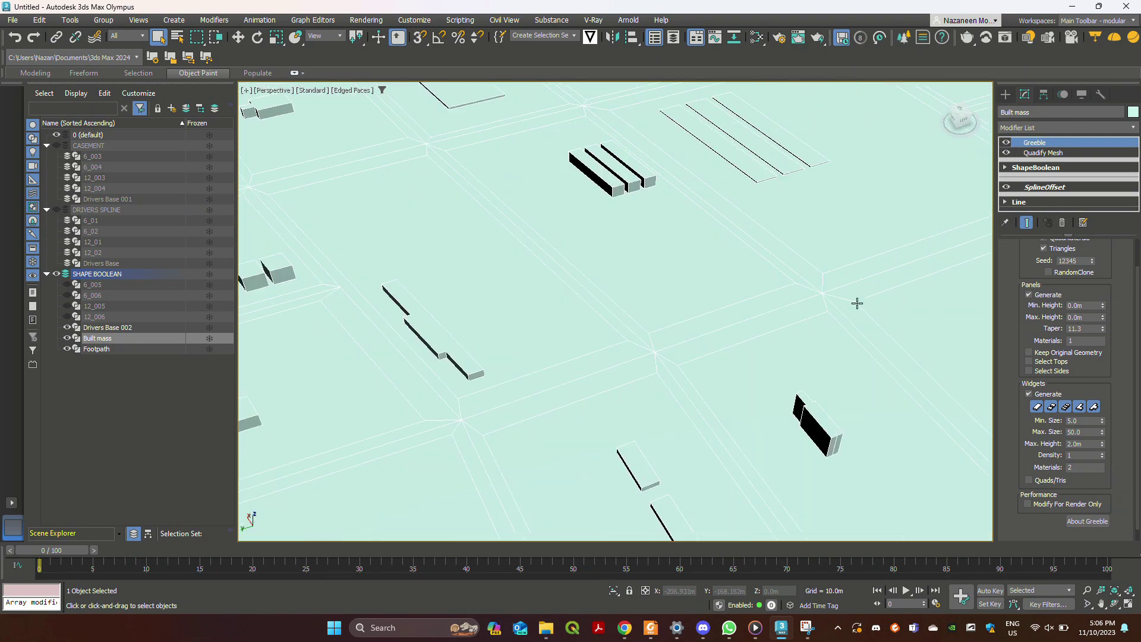
pyautogui.moveTo(1101, 331); pyautogui.dragTo(1102, 209)
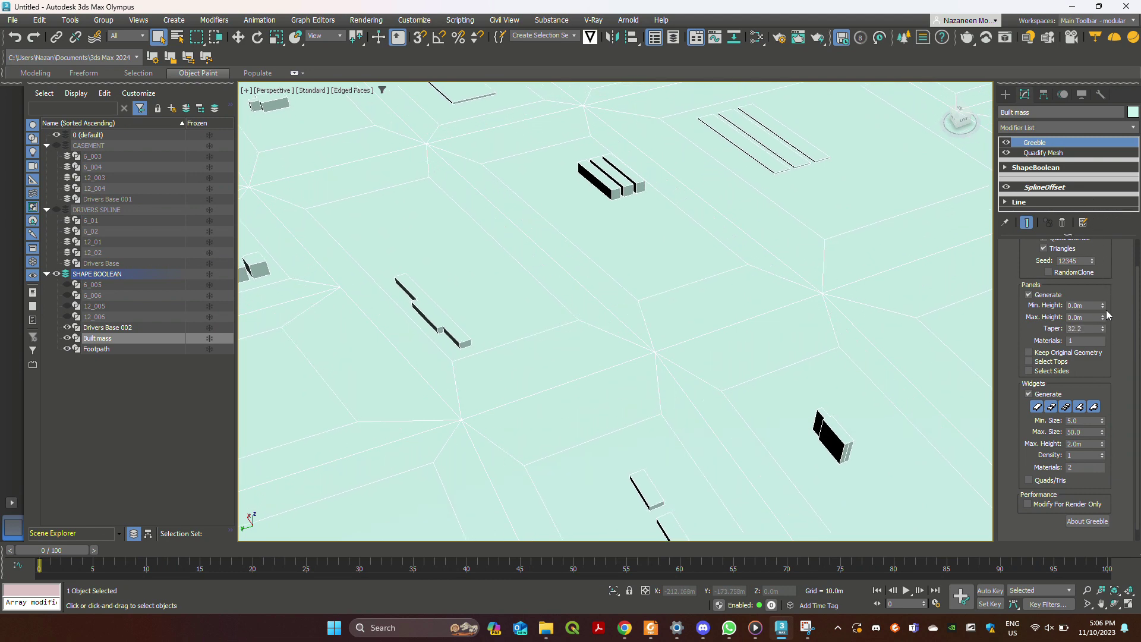
pyautogui.moveTo(1102, 306)
pyautogui.mouseDown()
pyautogui.moveTo(1084, 179)
pyautogui.moveTo(1085, 317)
pyautogui.mouseUp()
pyautogui.moveTo(1104, 327); pyautogui.dragTo(1082, 337)
pyautogui.write('20')
pyautogui.press('Return')
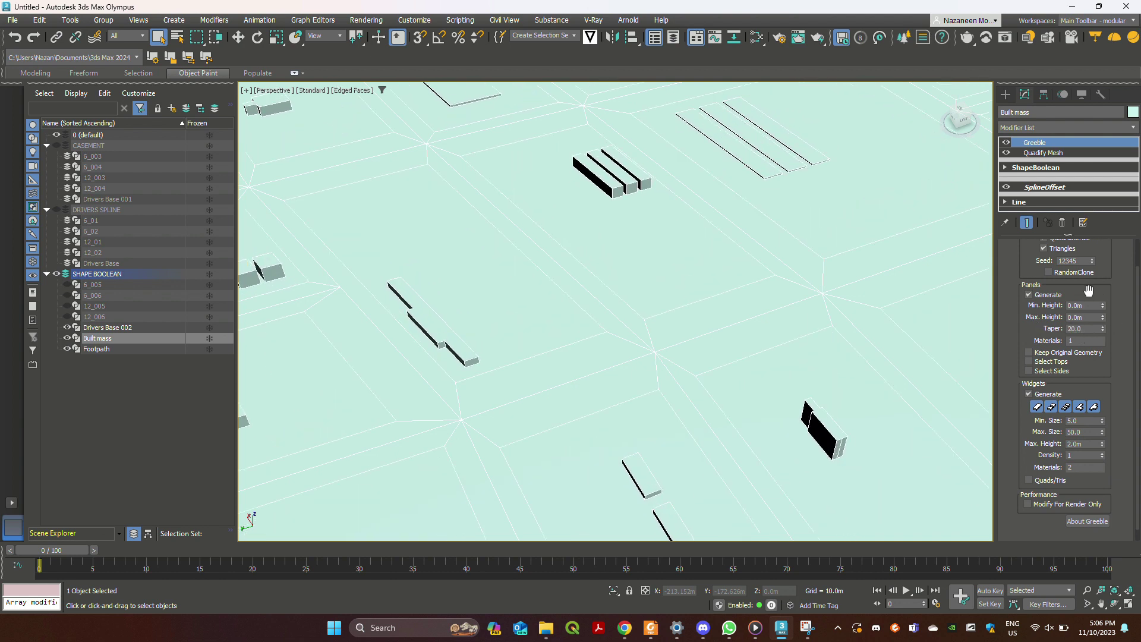
# Add a second Greeble modifier on top of Built mass's stack and inspect the widgets along the block edges
pyautogui.click(1034, 128)
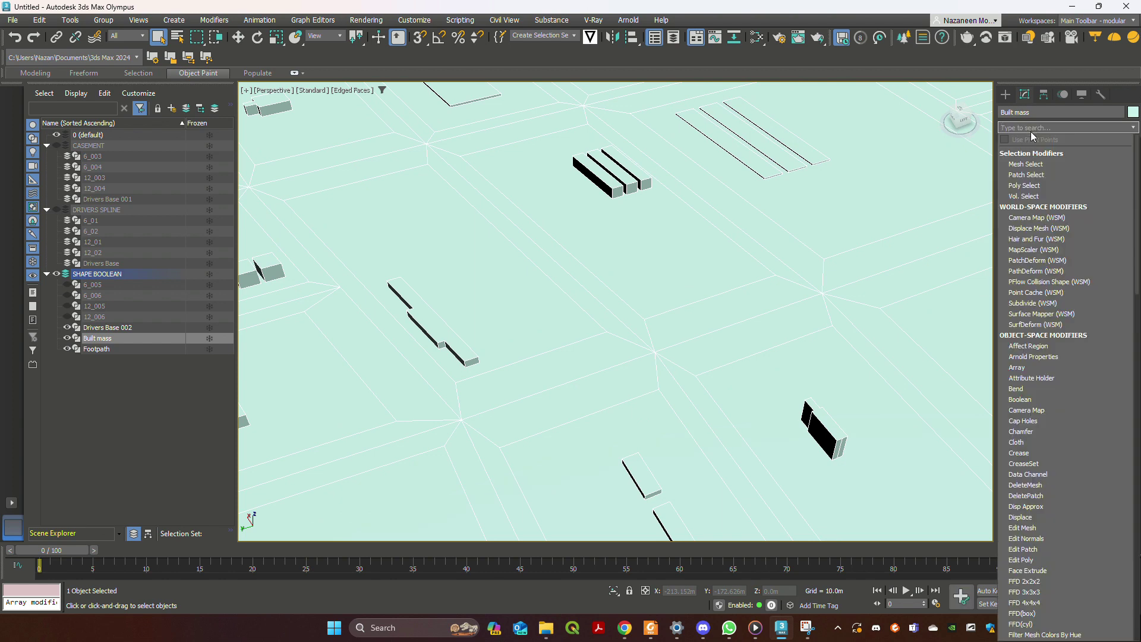
pyautogui.write('gre')
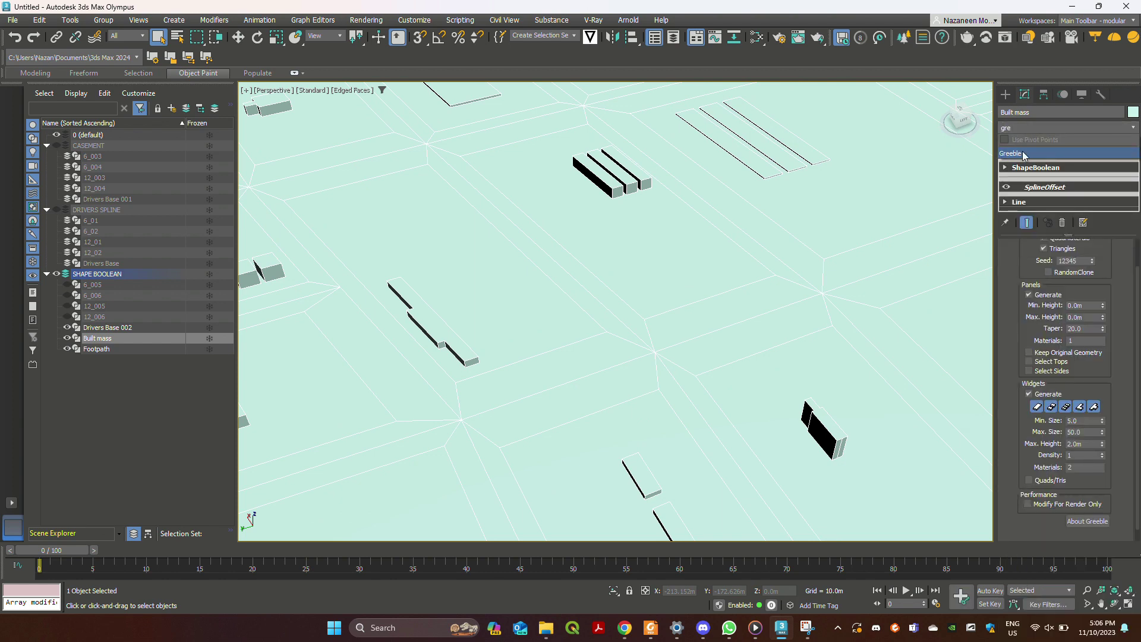
pyautogui.click(1023, 155)
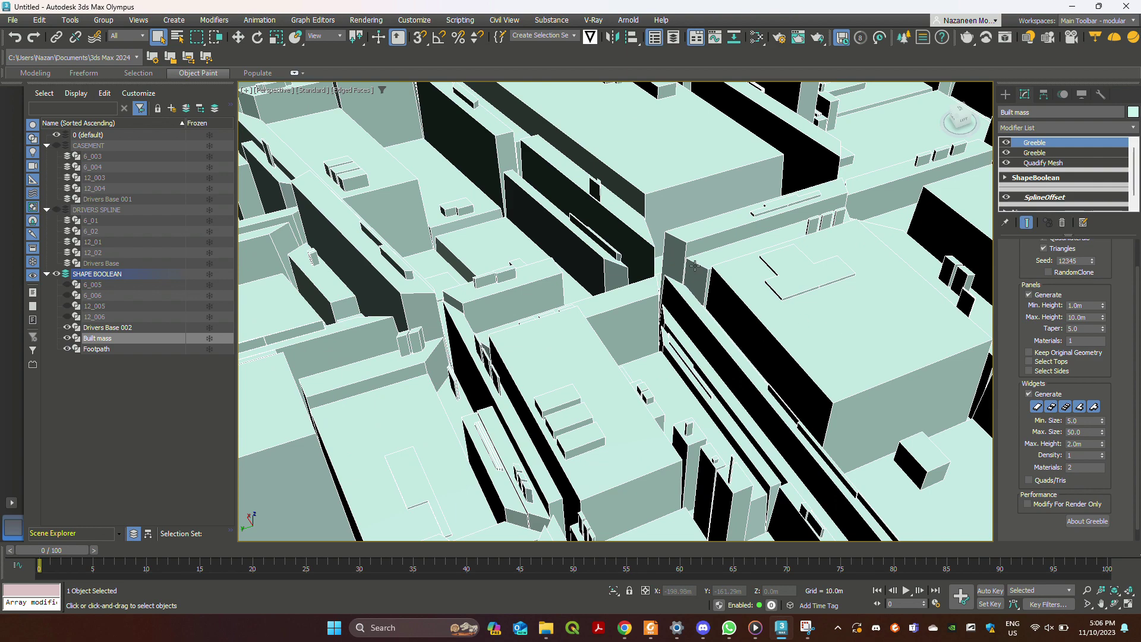
pyautogui.scroll(-6, 694, 266)
pyautogui.moveTo(903, 386); pyautogui.dragTo(872, 383, button='middle')
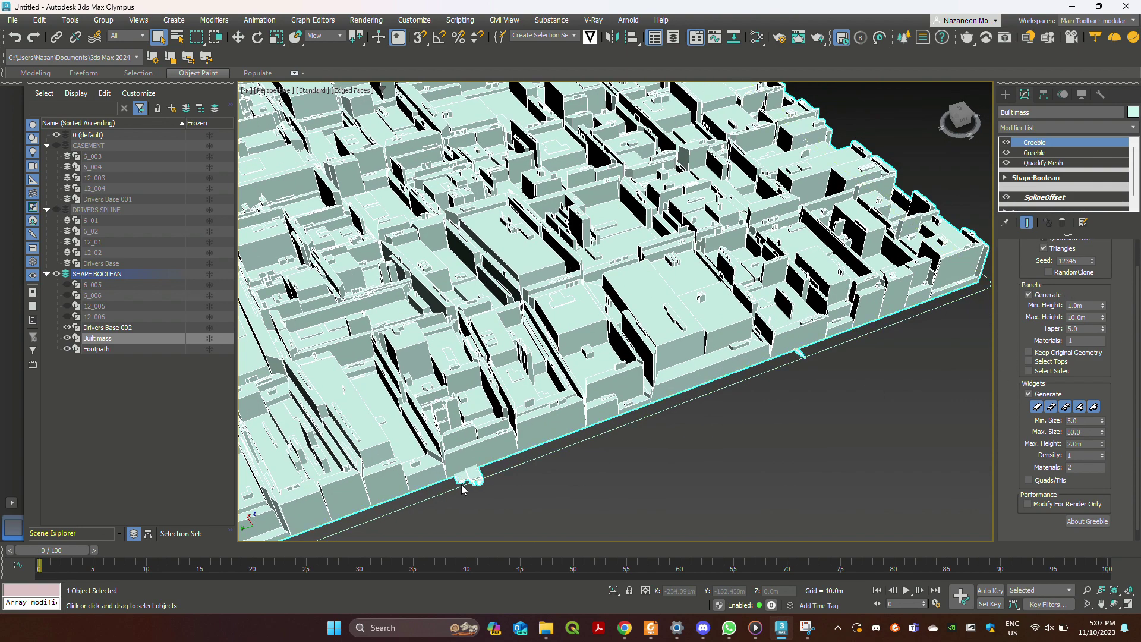
pyautogui.scroll(3, 750, 360)
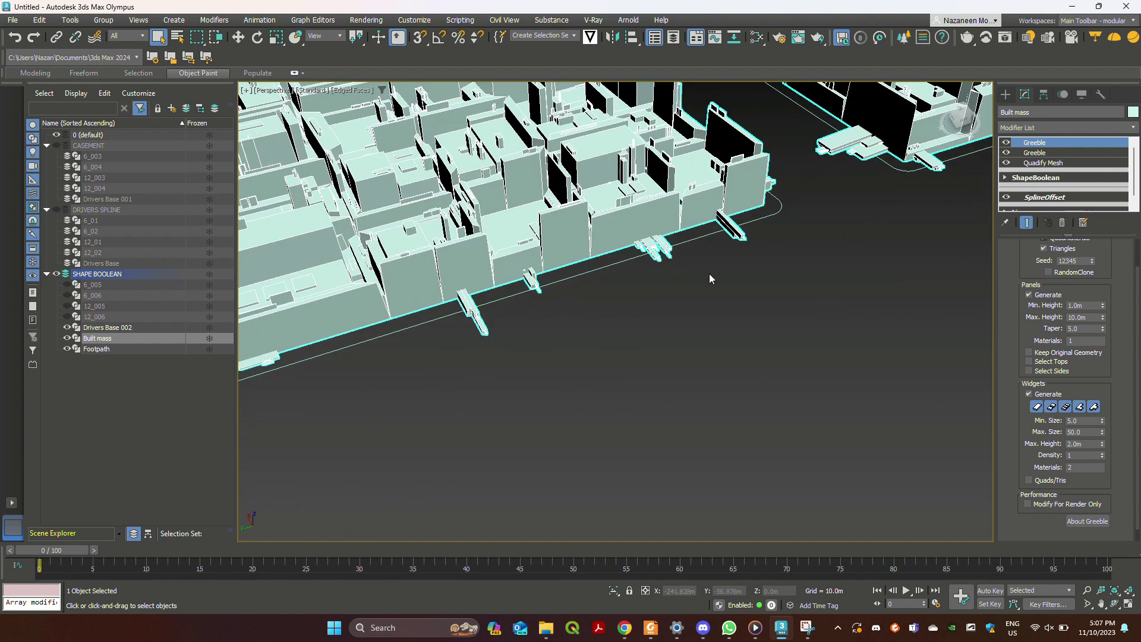
# Enable Select Tops on the lower Greeble modifier and inspect the resulting buildings on the blocks
pyautogui.click(1041, 152)
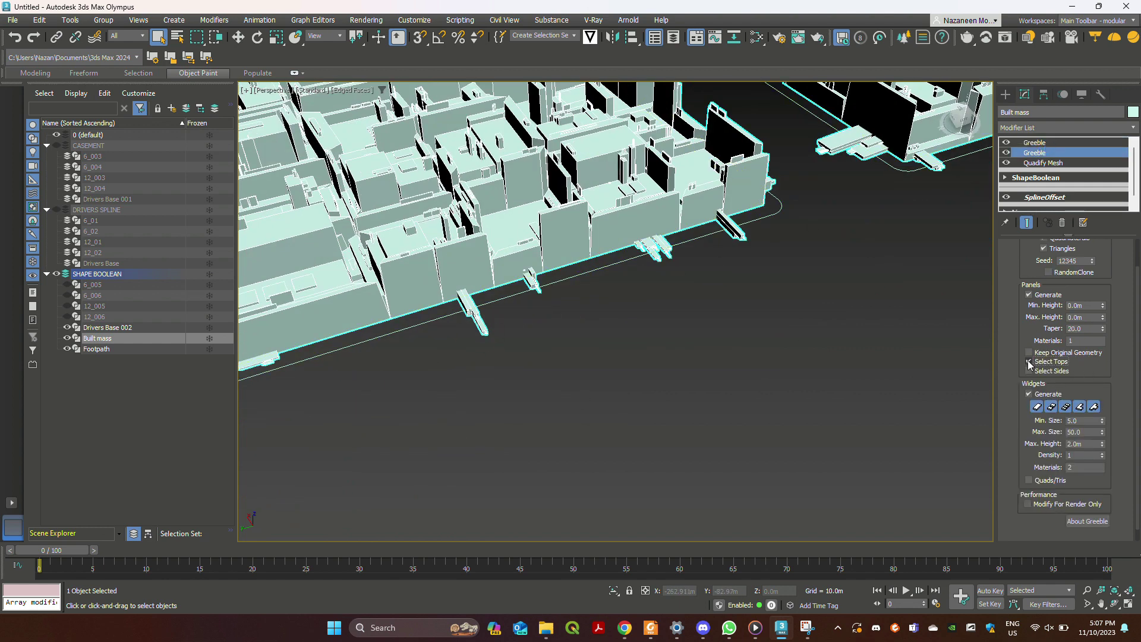
pyautogui.click(1028, 361)
pyautogui.scroll(3, 776, 317)
pyautogui.moveTo(775, 317); pyautogui.dragTo(615, 421, button='middle')
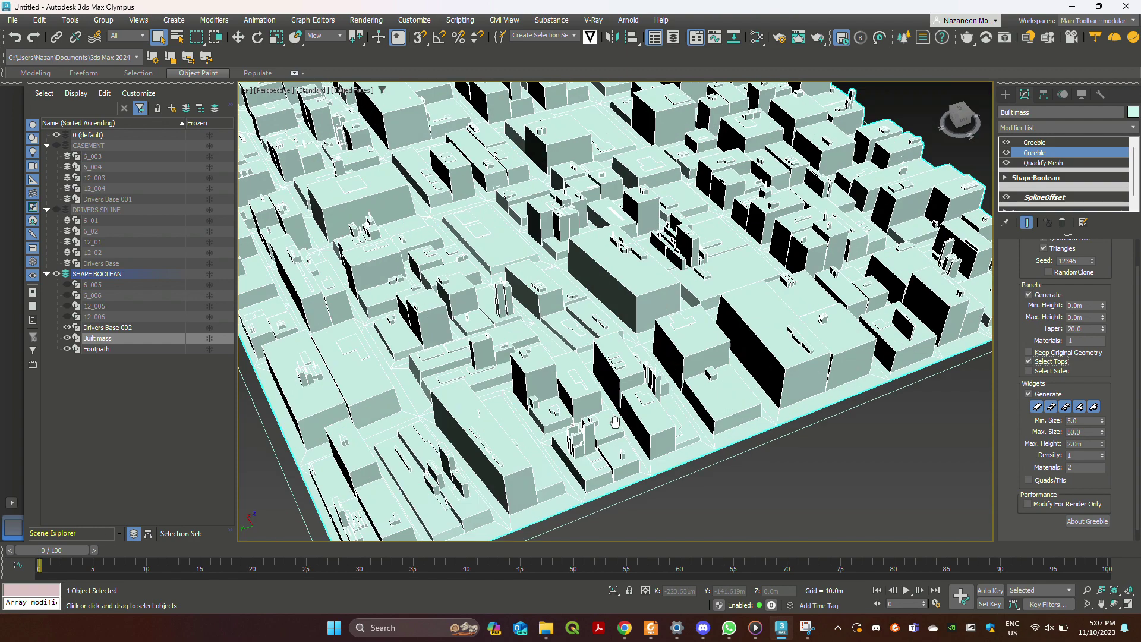
pyautogui.scroll(-4, 755, 333)
pyautogui.moveTo(832, 331); pyautogui.dragTo(903, 256, button='middle')
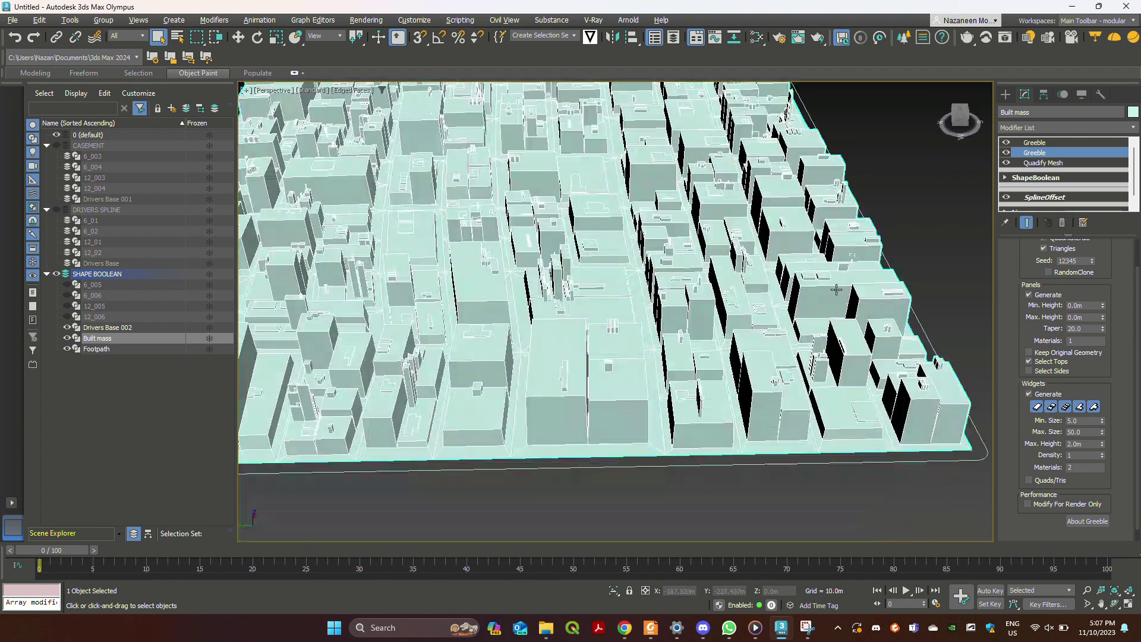
# Change the object colour of Built mass to violet
pyautogui.click(1133, 112)
pyautogui.click(564, 279)
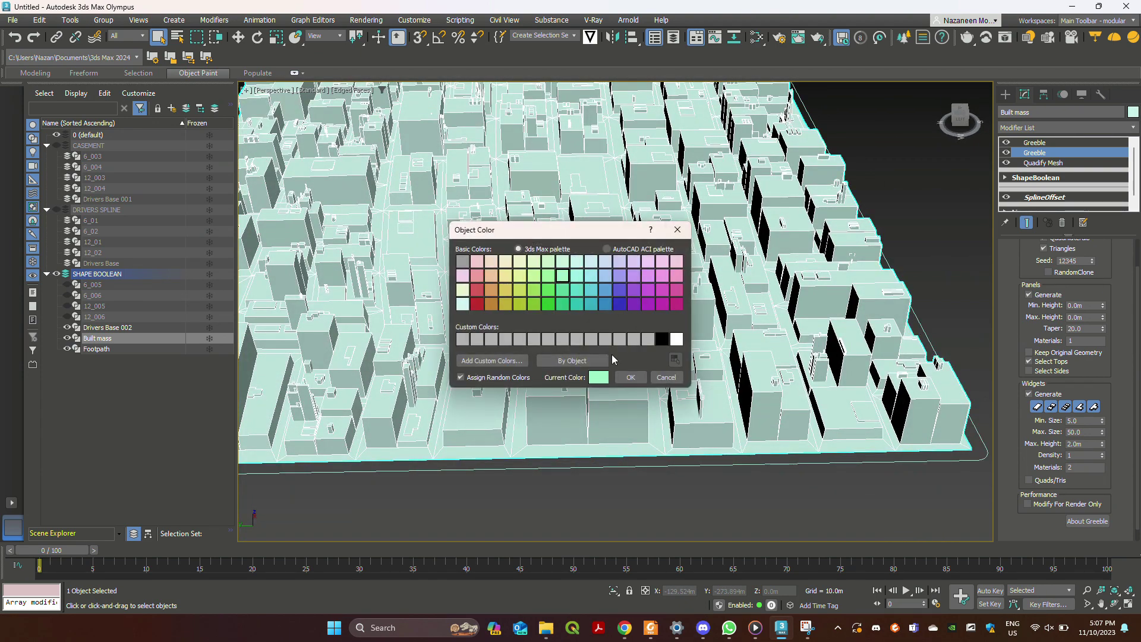
pyautogui.click(618, 276)
pyautogui.click(627, 377)
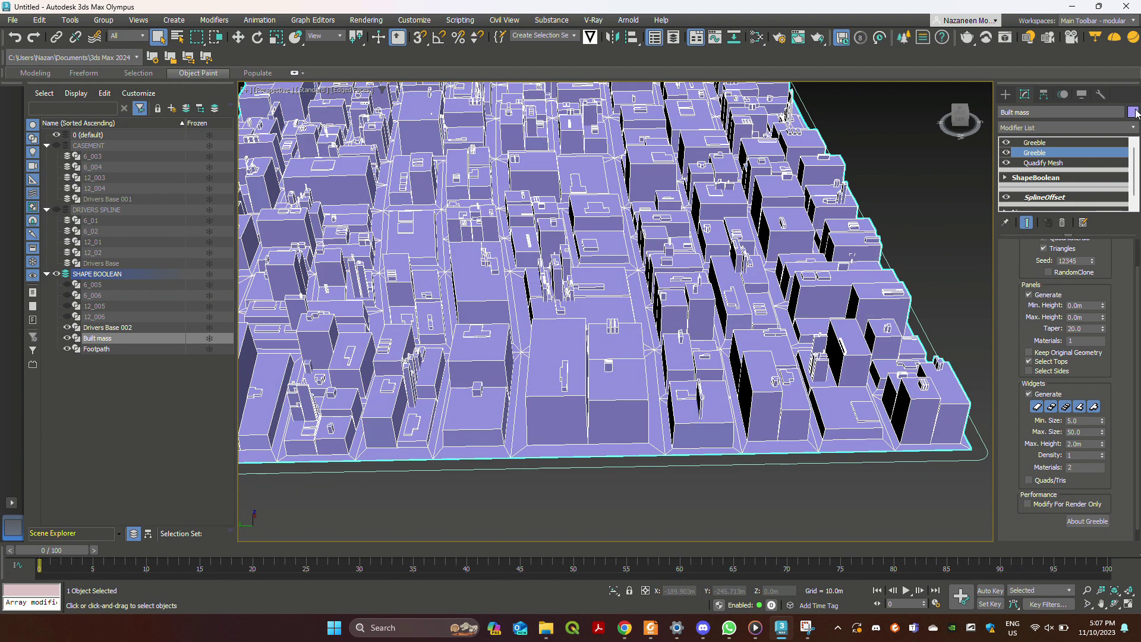
# Change the object colour of Built mass to blue and inspect the buildings from different distances
pyautogui.click(1131, 112)
pyautogui.click(648, 263)
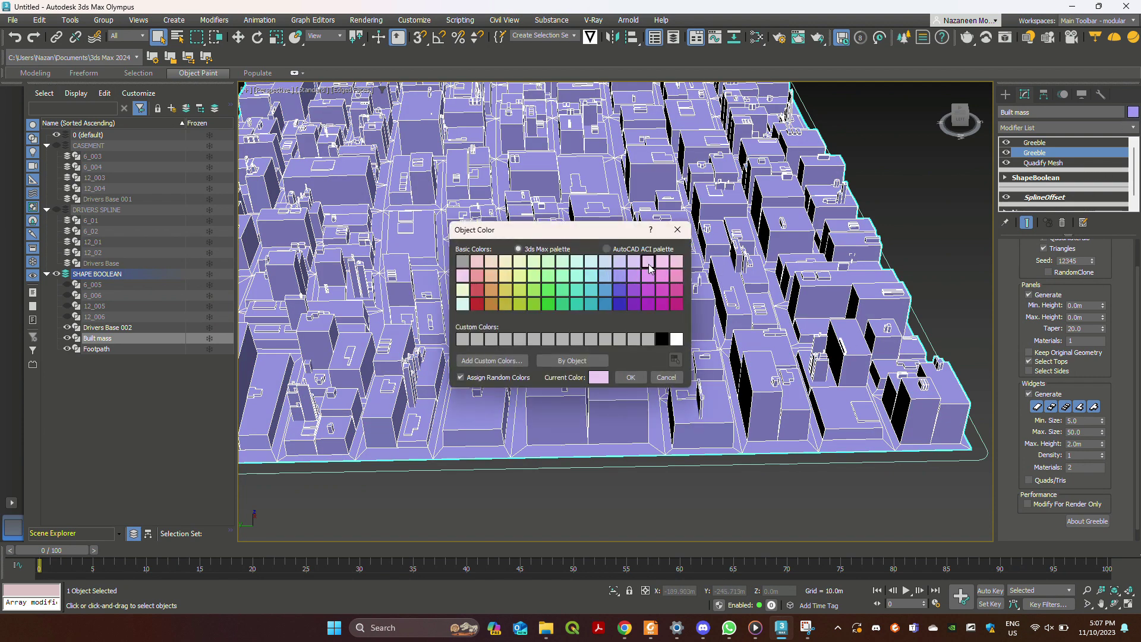
pyautogui.click(605, 289)
pyautogui.click(629, 378)
pyautogui.scroll(-5, 862, 296)
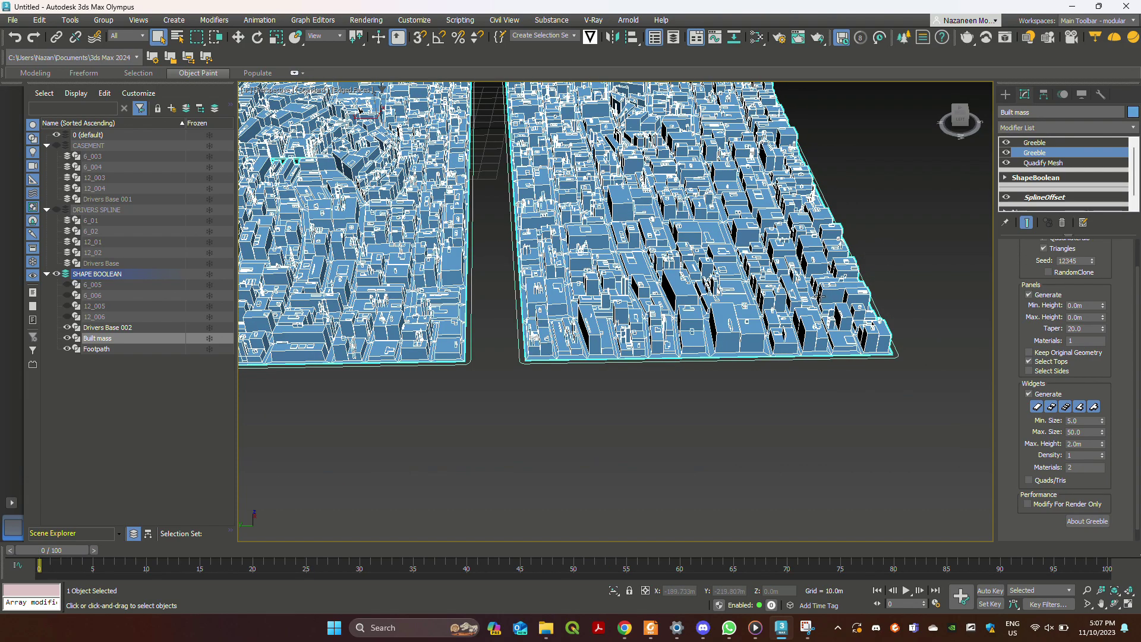
pyautogui.keyDown('alt'); pyautogui.moveTo(835, 315); pyautogui.dragTo(743, 309, button='middle'); pyautogui.keyUp('alt')
pyautogui.scroll(10, 637, 304)
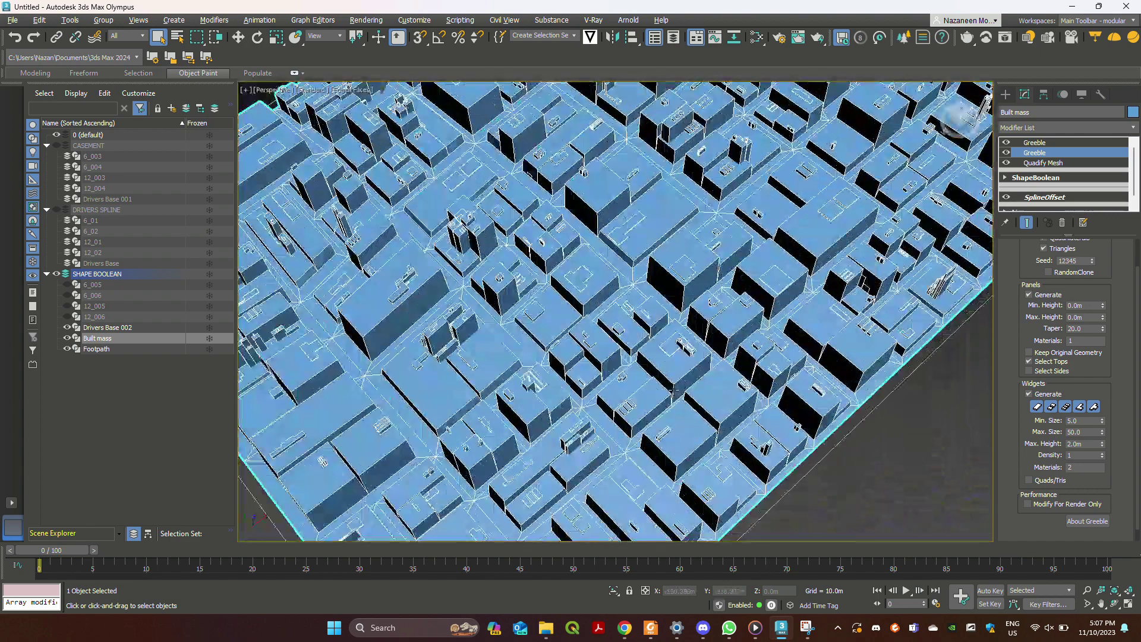
pyautogui.scroll(-6, 642, 360)
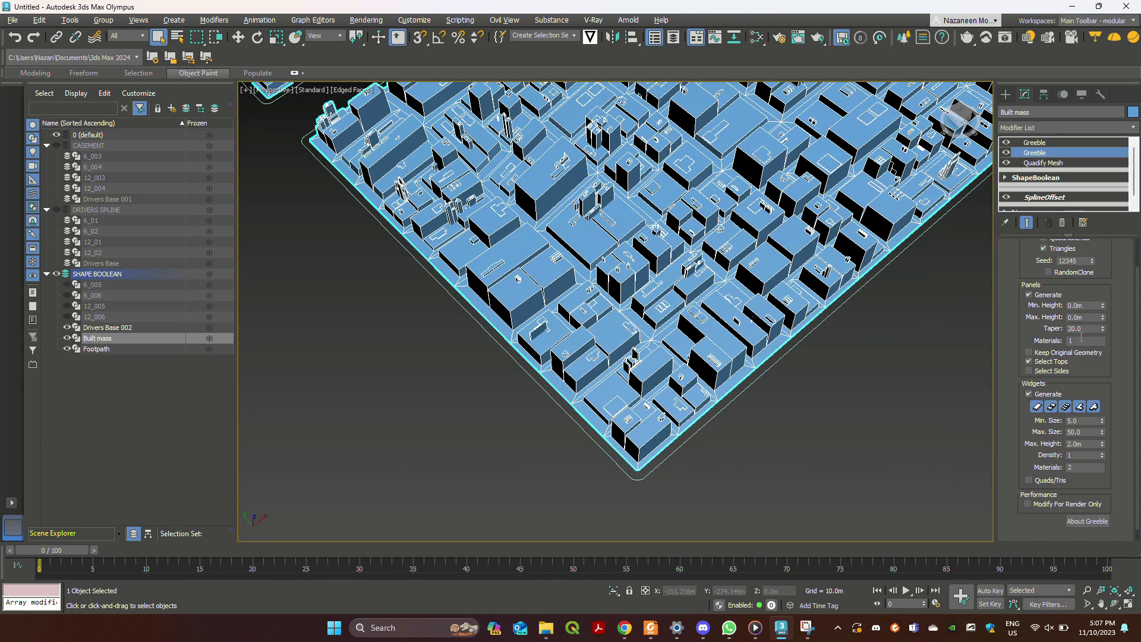
# Enable Select Tops on the upper Greeble modifier of Built mass
pyautogui.click(1035, 143)
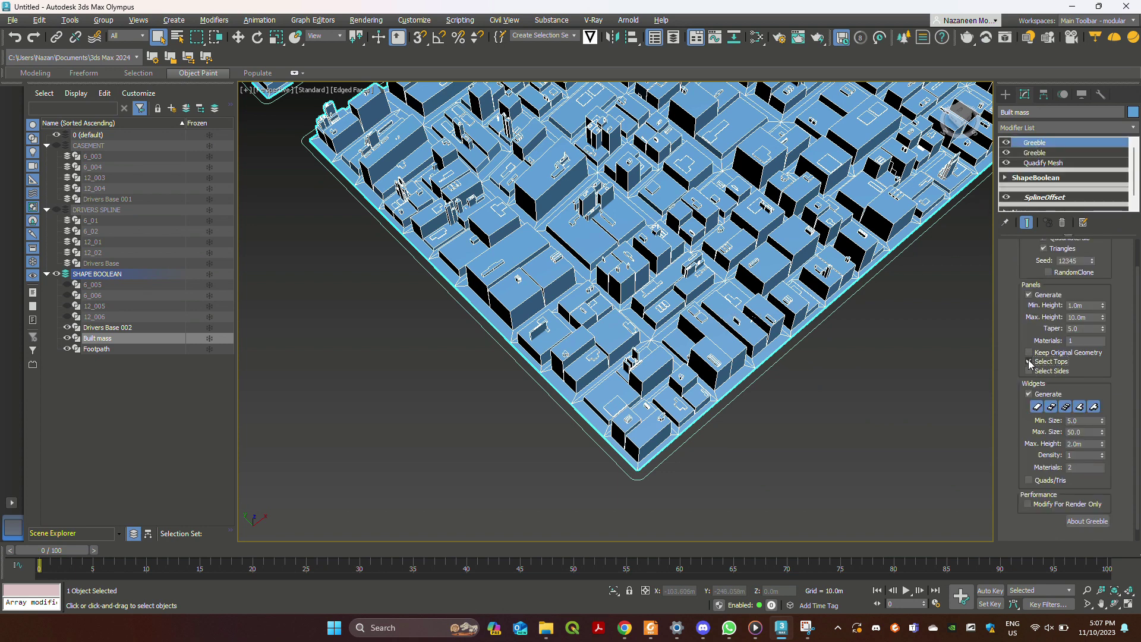
pyautogui.click(1029, 361)
pyautogui.scroll(-5, 882, 231)
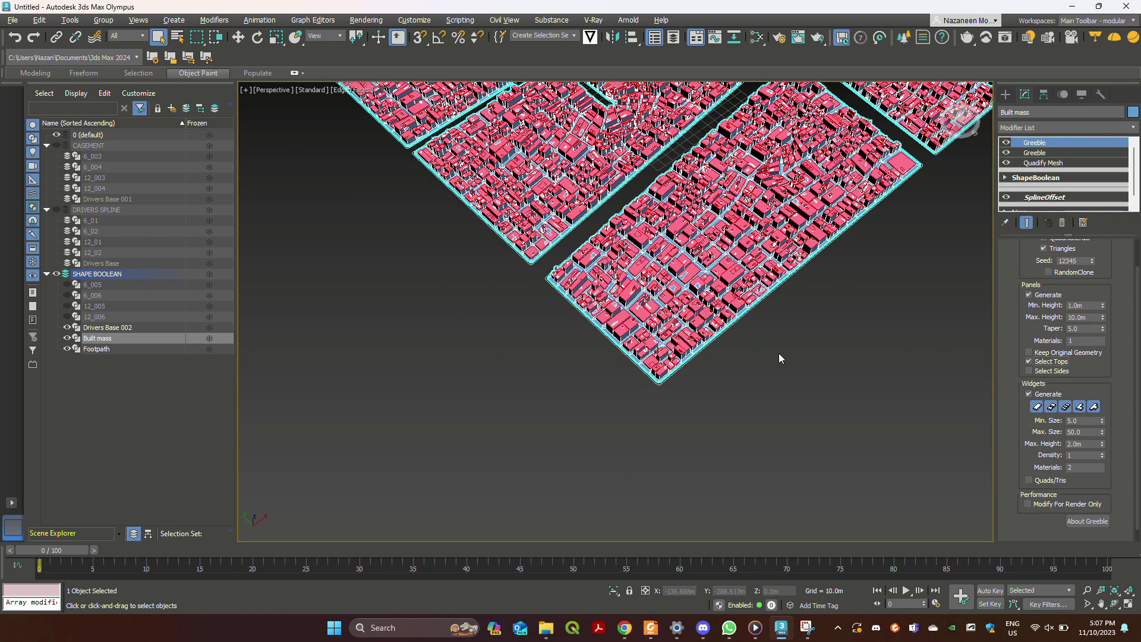
# Add a third Greeble modifier on top of the Built mass stack and inspect the buildings at a block corner
pyautogui.rightClick(1031, 128)
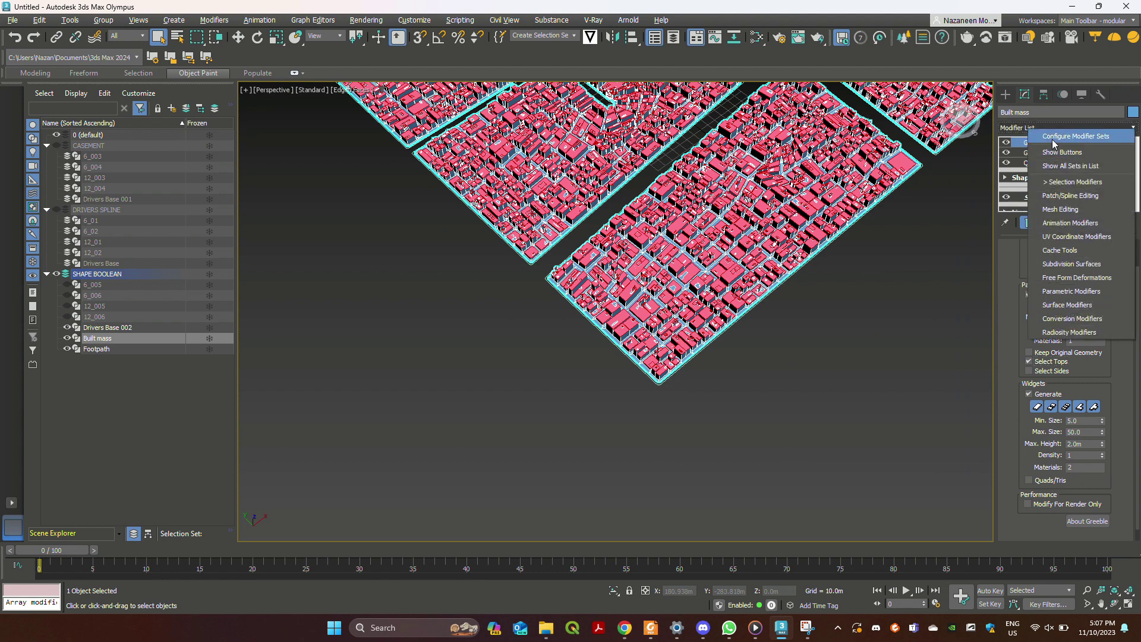
pyautogui.click(1024, 129)
pyautogui.write('gr')
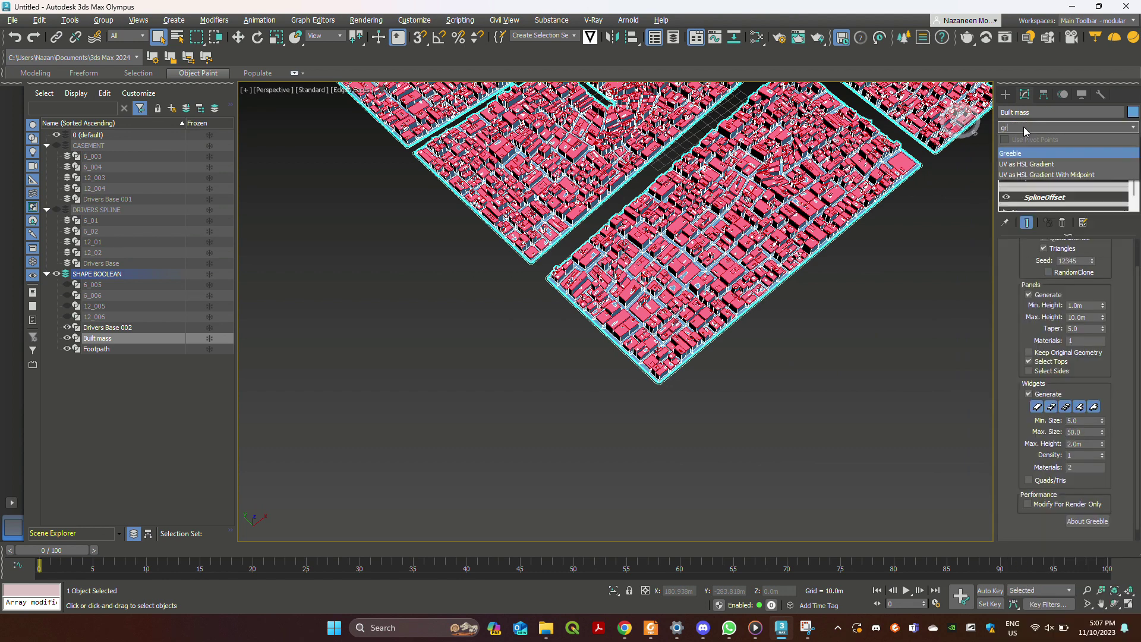
pyautogui.click(1016, 162)
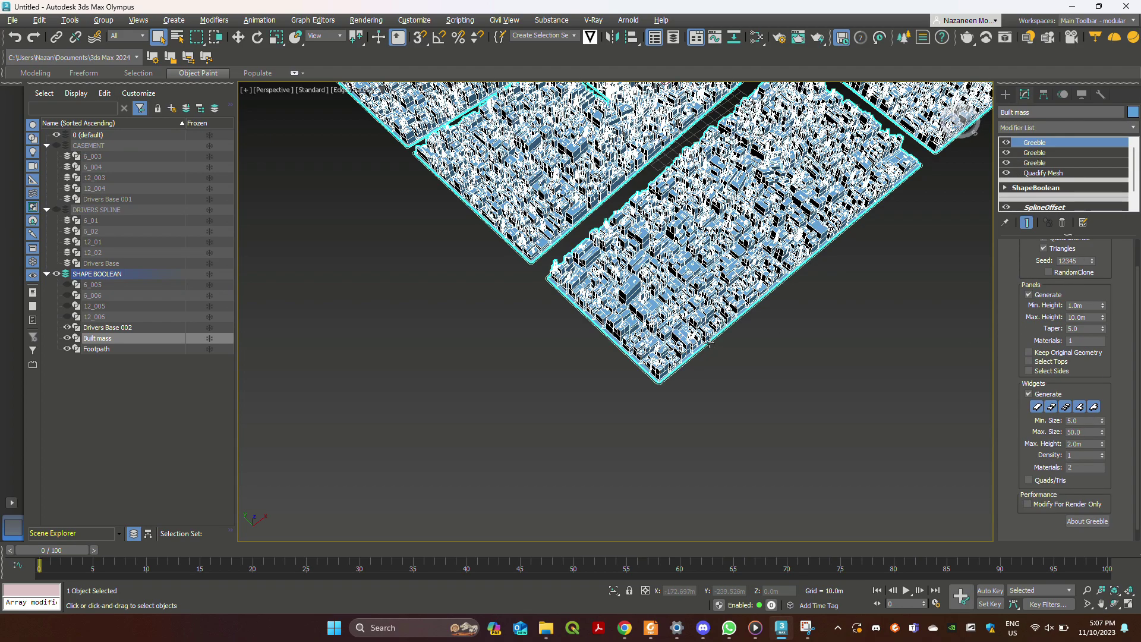
pyautogui.scroll(5, 655, 398)
pyautogui.keyDown('alt'); pyautogui.moveTo(692, 412); pyautogui.dragTo(760, 365, button='middle'); pyautogui.keyUp('alt')
pyautogui.scroll(-5, 758, 371)
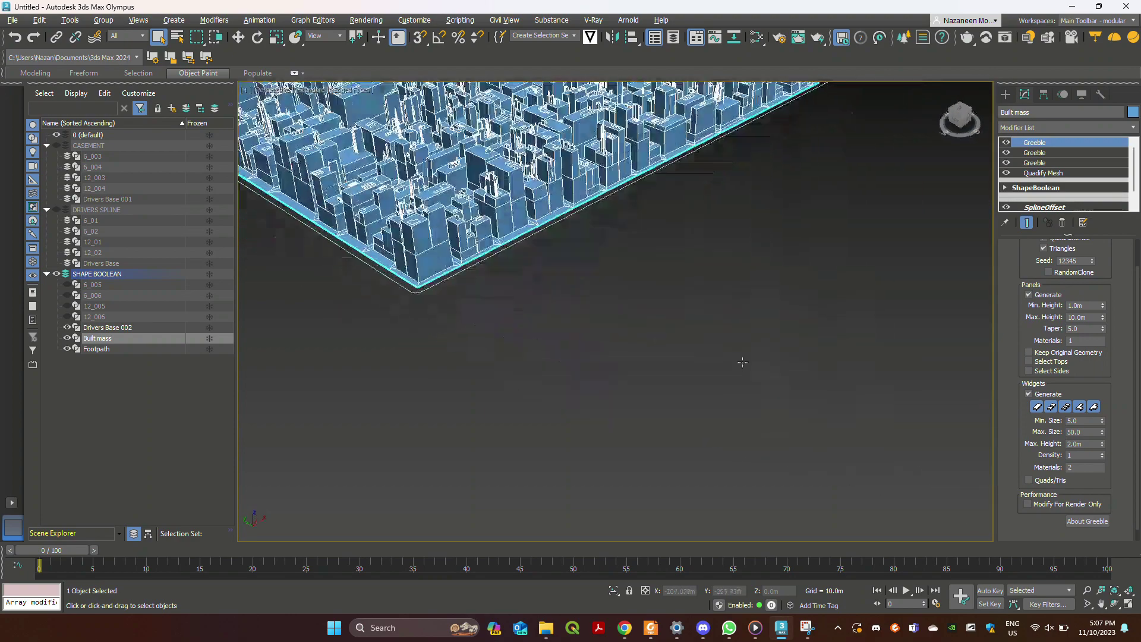
pyautogui.scroll(3, 754, 363)
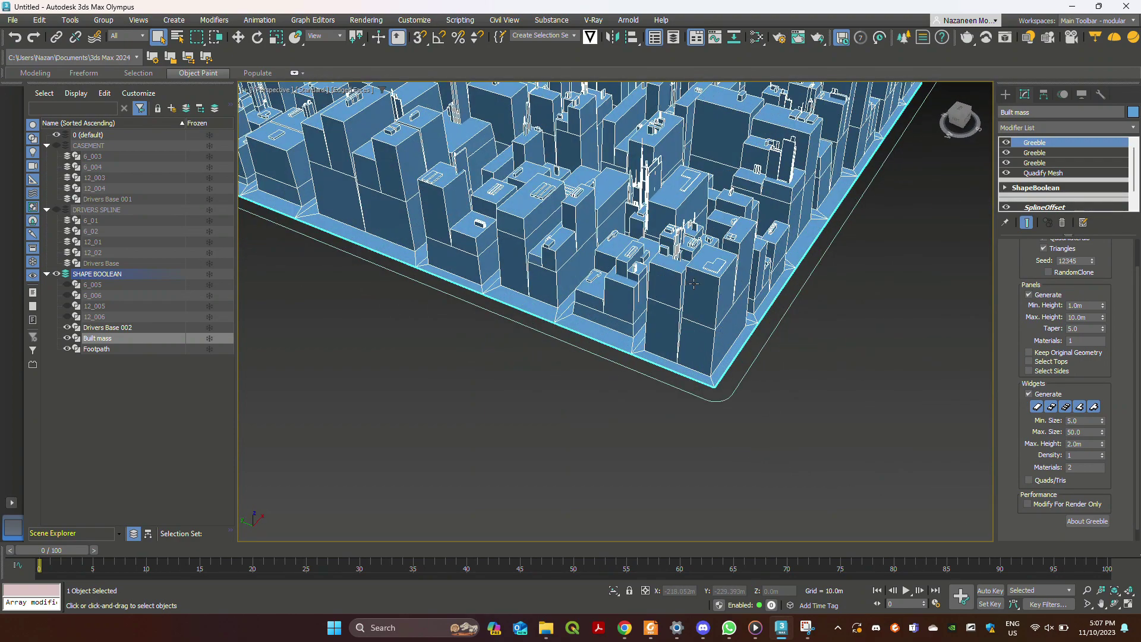
pyautogui.keyDown('alt'); pyautogui.moveTo(693, 283); pyautogui.dragTo(707, 291, button='middle'); pyautogui.keyUp('alt')
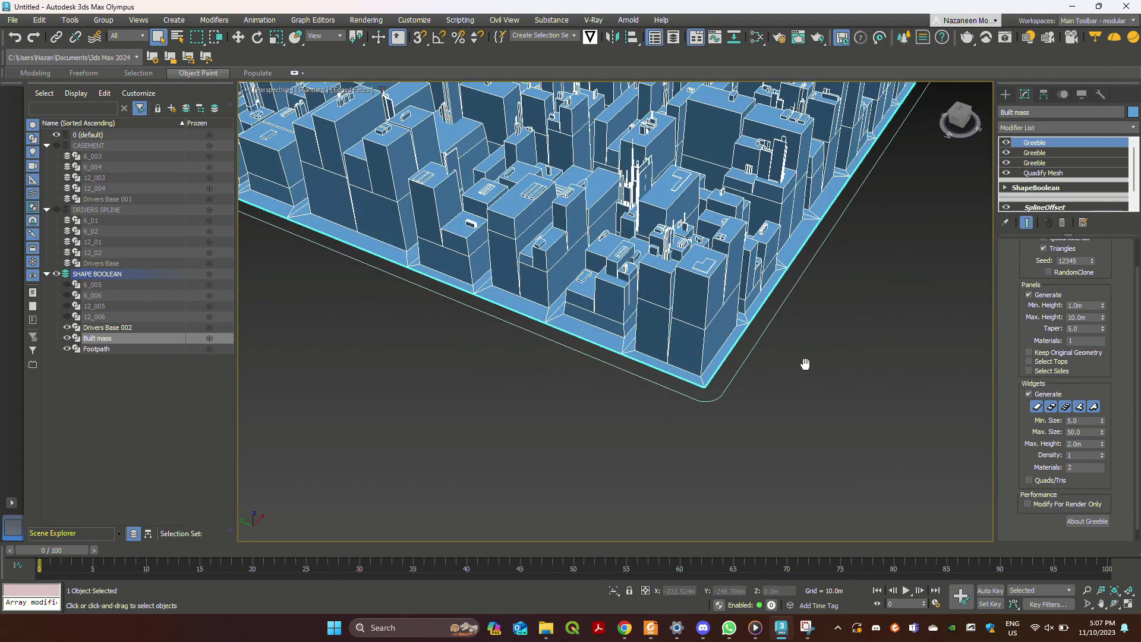
# Set the top Greeble modifier's panel heights to a minimum of 9.3 m and a maximum of 18.6 m
pyautogui.click(1103, 305)
pyautogui.moveTo(1103, 305); pyautogui.dragTo(1101, 291)
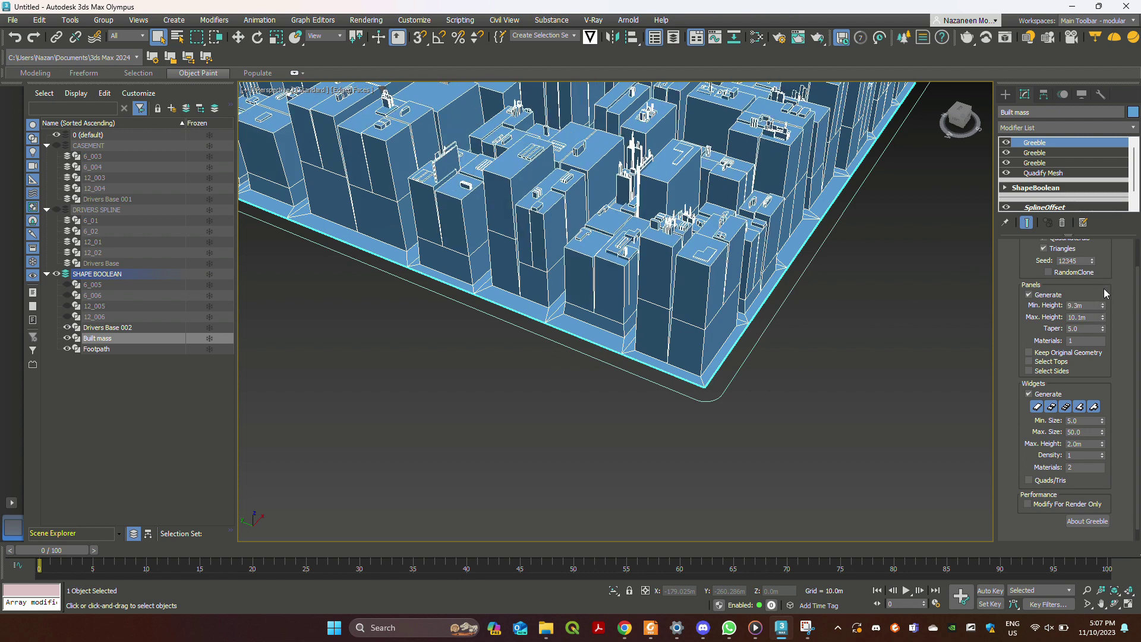
pyautogui.moveTo(1102, 317); pyautogui.dragTo(1106, 286)
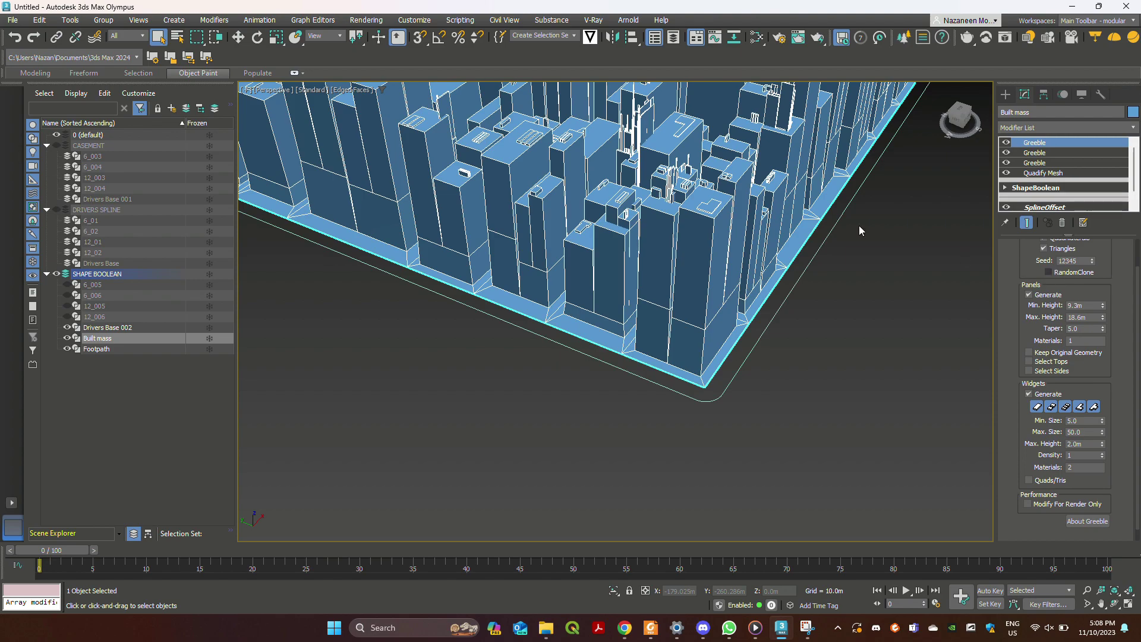
pyautogui.scroll(-6, 764, 310)
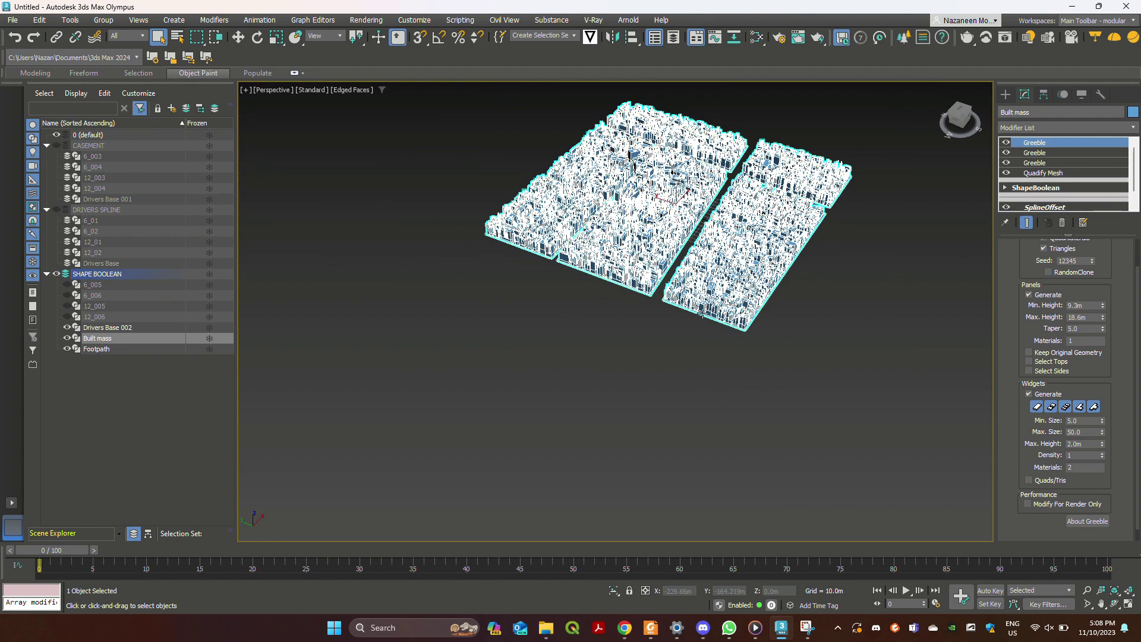
pyautogui.moveTo(702, 312); pyautogui.dragTo(832, 348, button='middle')
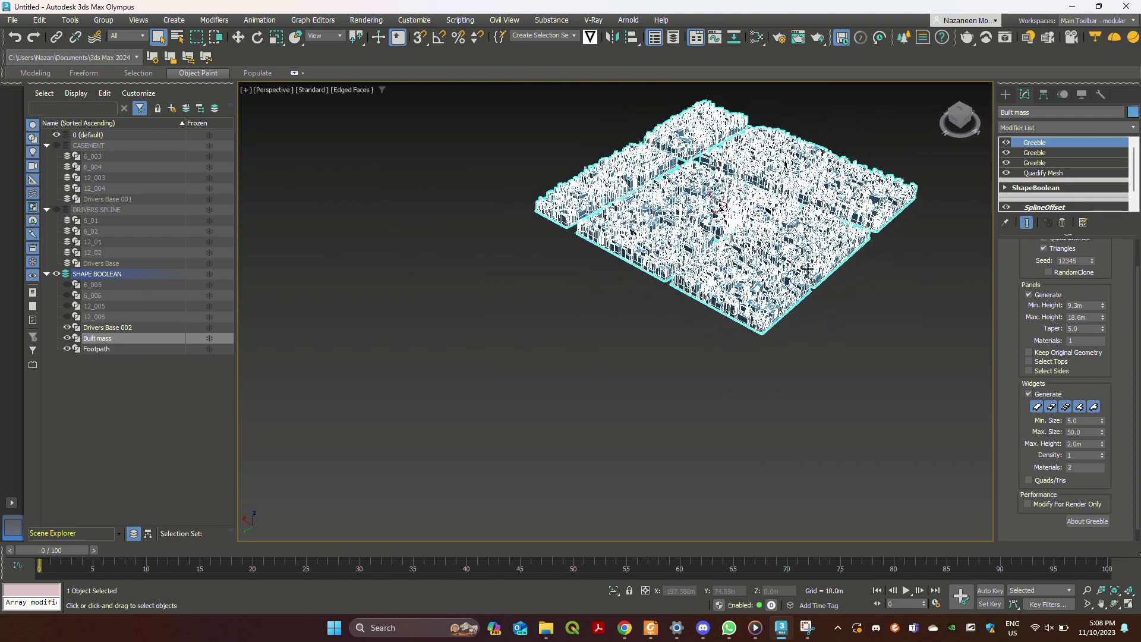
pyautogui.scroll(4, 898, 351)
# Change the object colour of Built mass to pale peach and inspect the buildings
pyautogui.click(899, 352)
pyautogui.hotkey('ctrl', 'z')
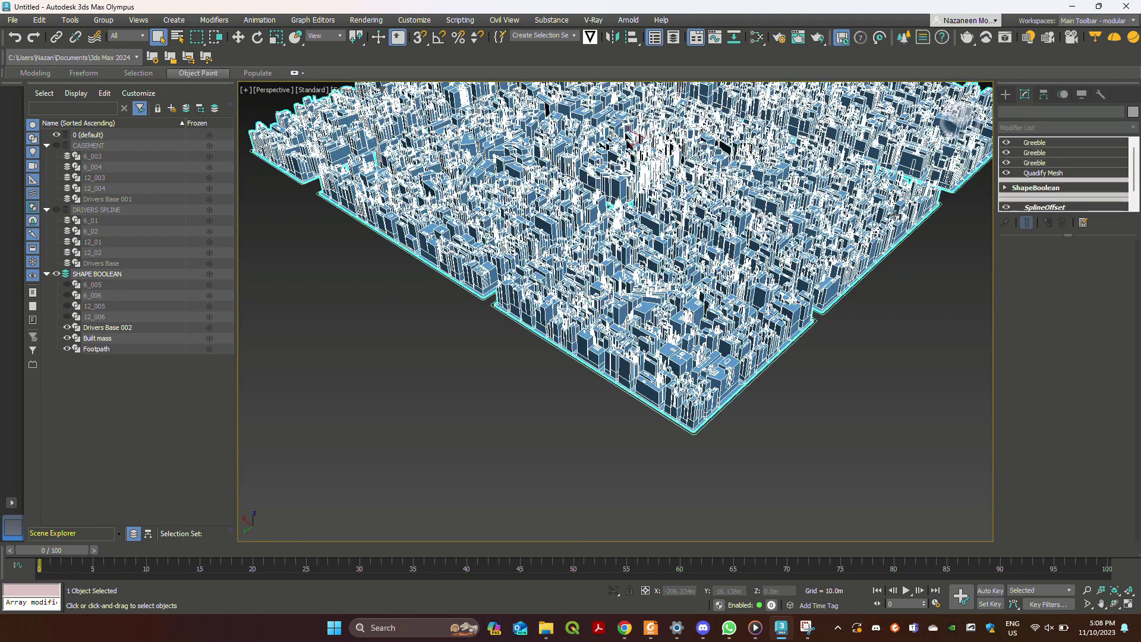
pyautogui.click(1132, 112)
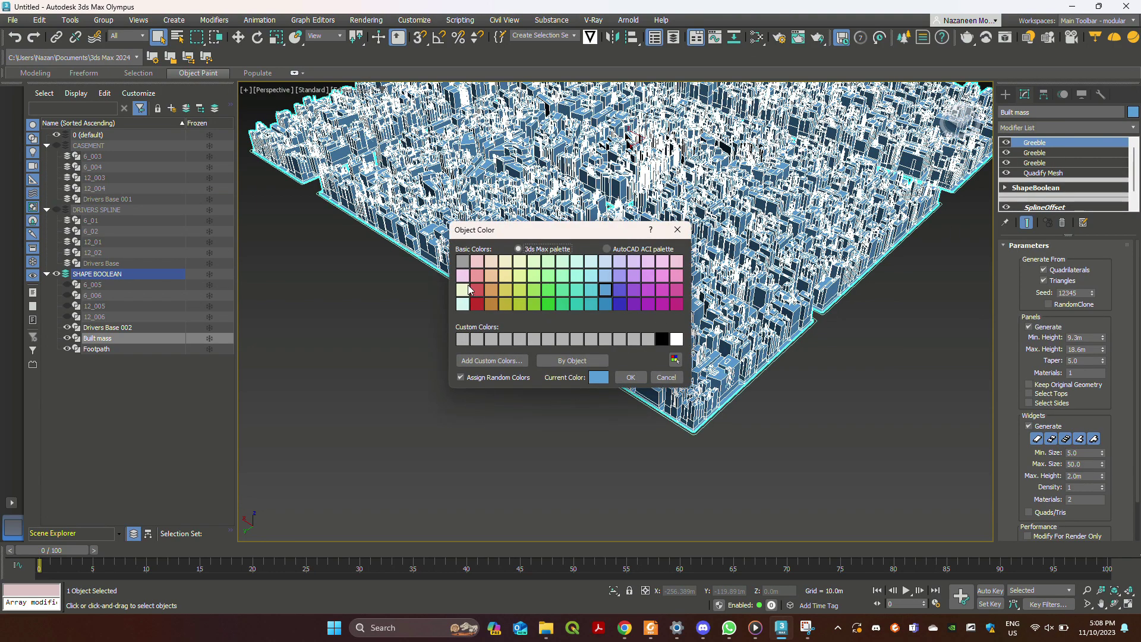
pyautogui.click(491, 262)
pyautogui.click(644, 377)
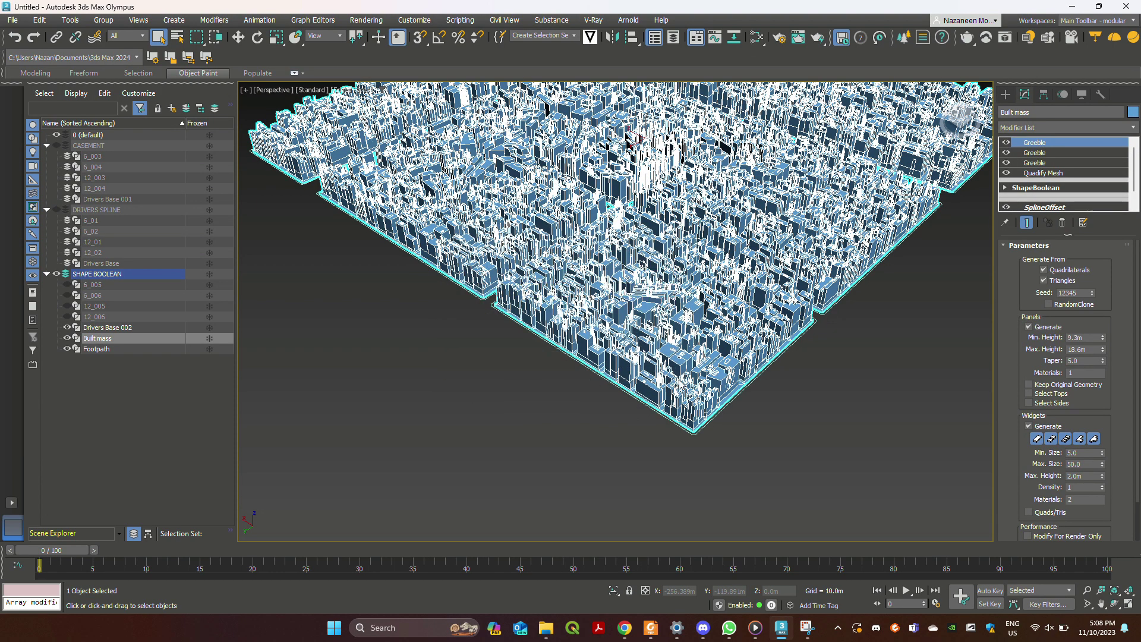
pyautogui.scroll(5, 696, 394)
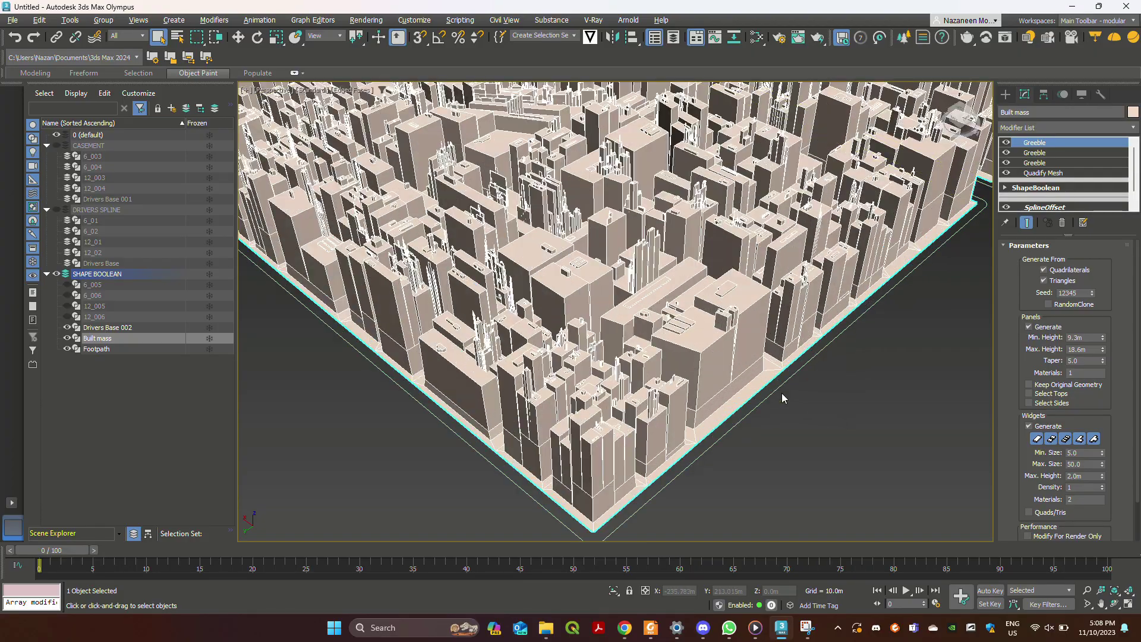
pyautogui.keyDown('alt'); pyautogui.moveTo(782, 395); pyautogui.dragTo(702, 350, button='middle'); pyautogui.keyUp('alt')
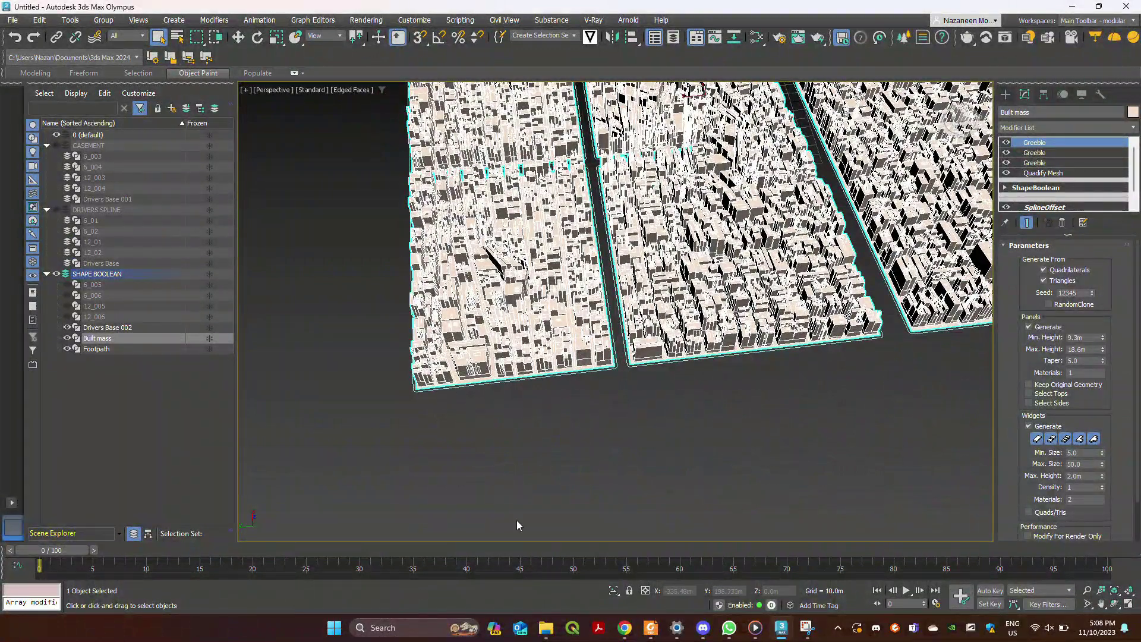
# Maximize the Top viewport, look over the building plots and switch the display from wireframe to Default Shading
pyautogui.hotkey('alt', 'w')
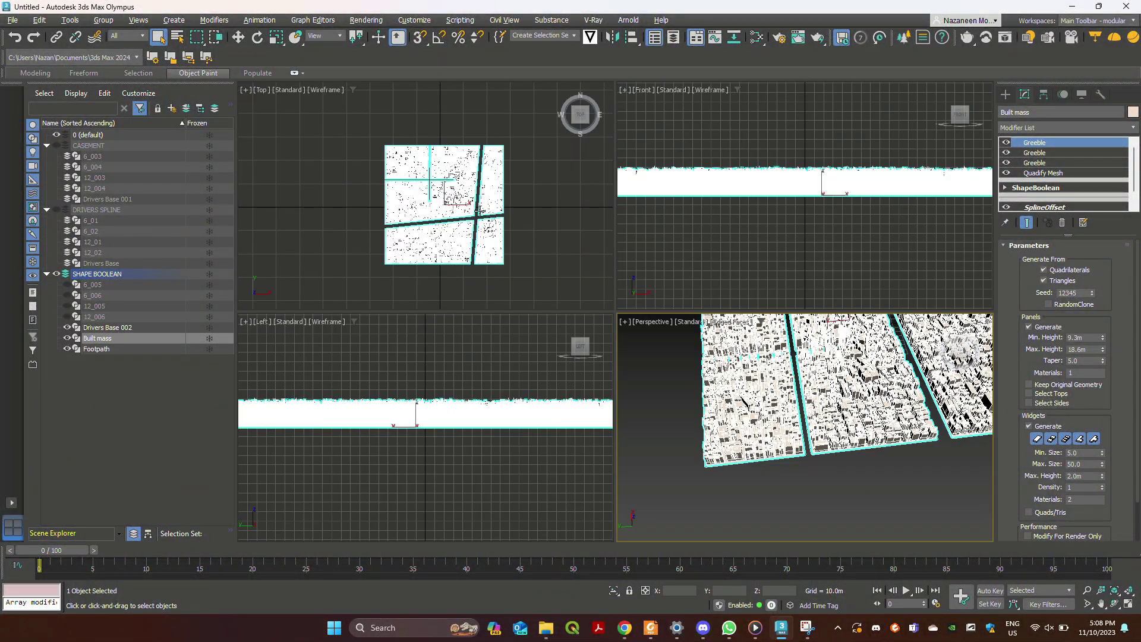
pyautogui.scroll(10, 479, 210)
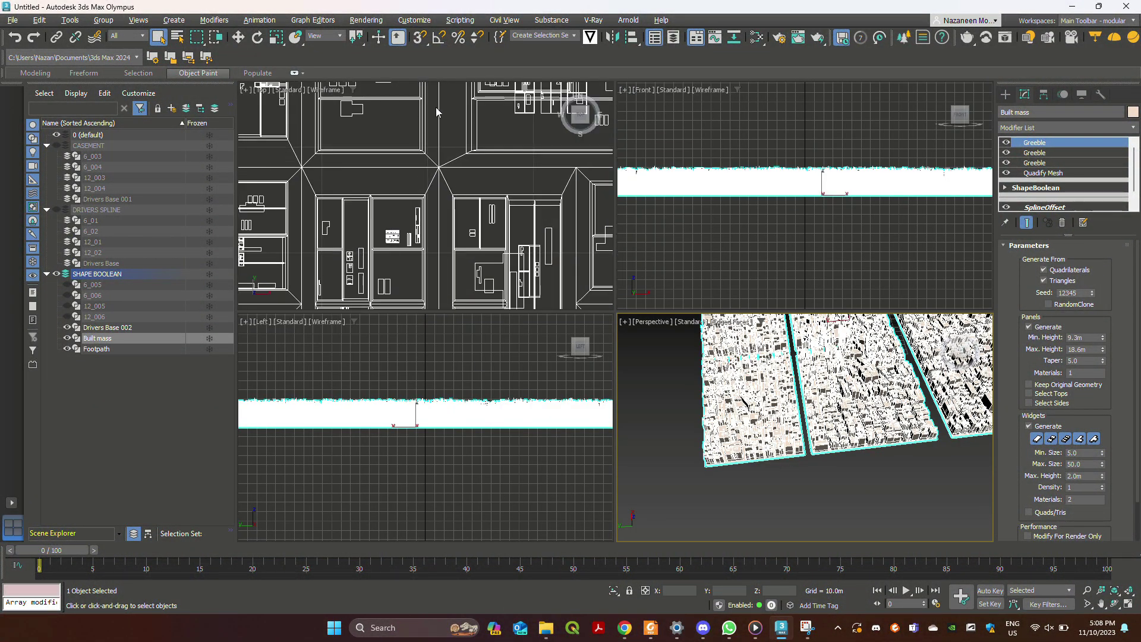
pyautogui.scroll(-5, 436, 112)
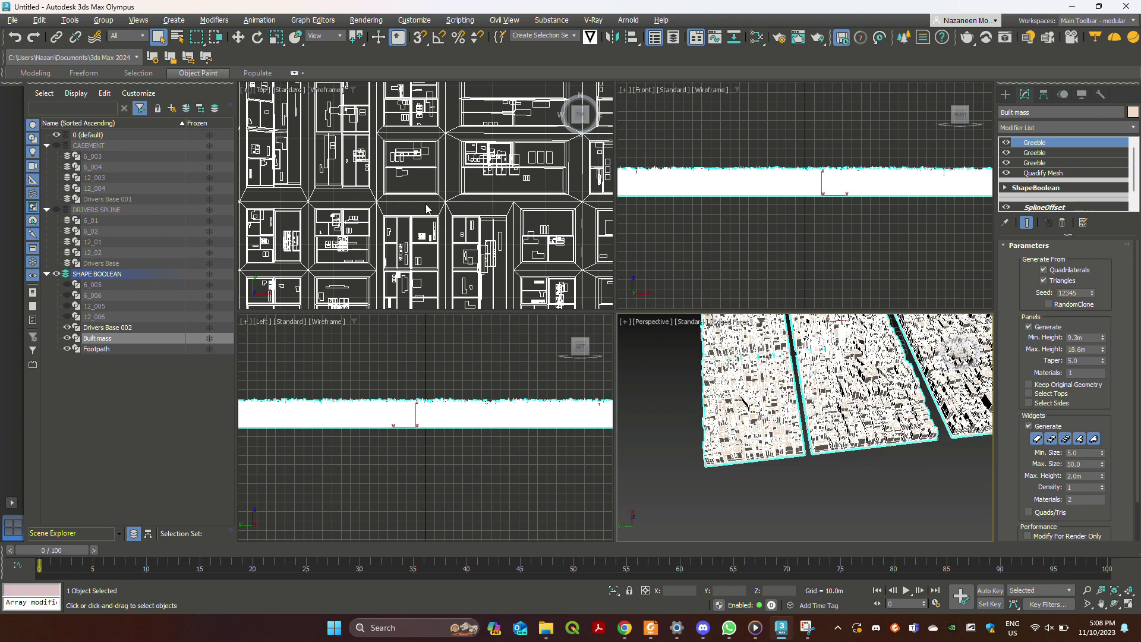
pyautogui.hotkey('alt', 'w')
pyautogui.scroll(-2, 622, 315)
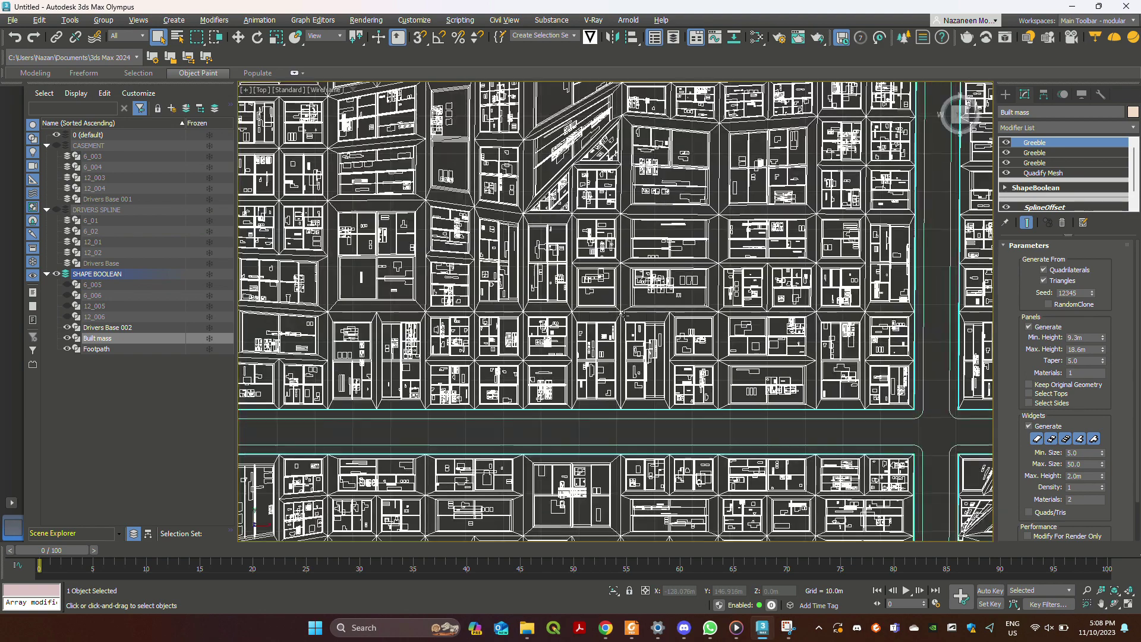
pyautogui.scroll(-3, 621, 313)
pyautogui.scroll(6, 476, 227)
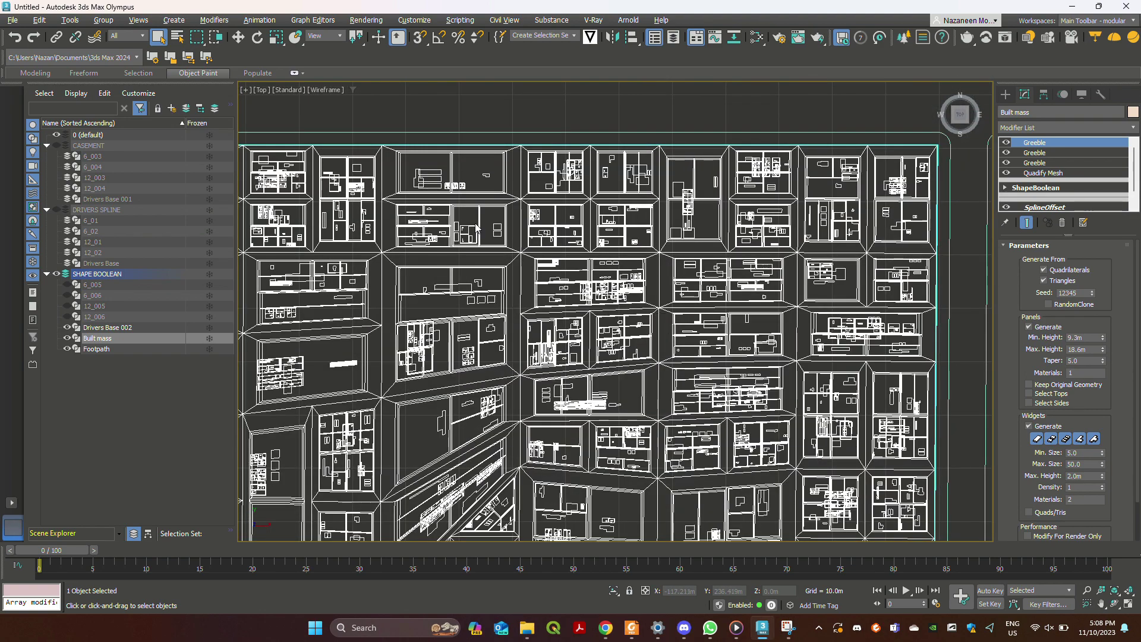
pyautogui.scroll(4, 476, 228)
pyautogui.click(326, 90)
pyautogui.click(336, 110)
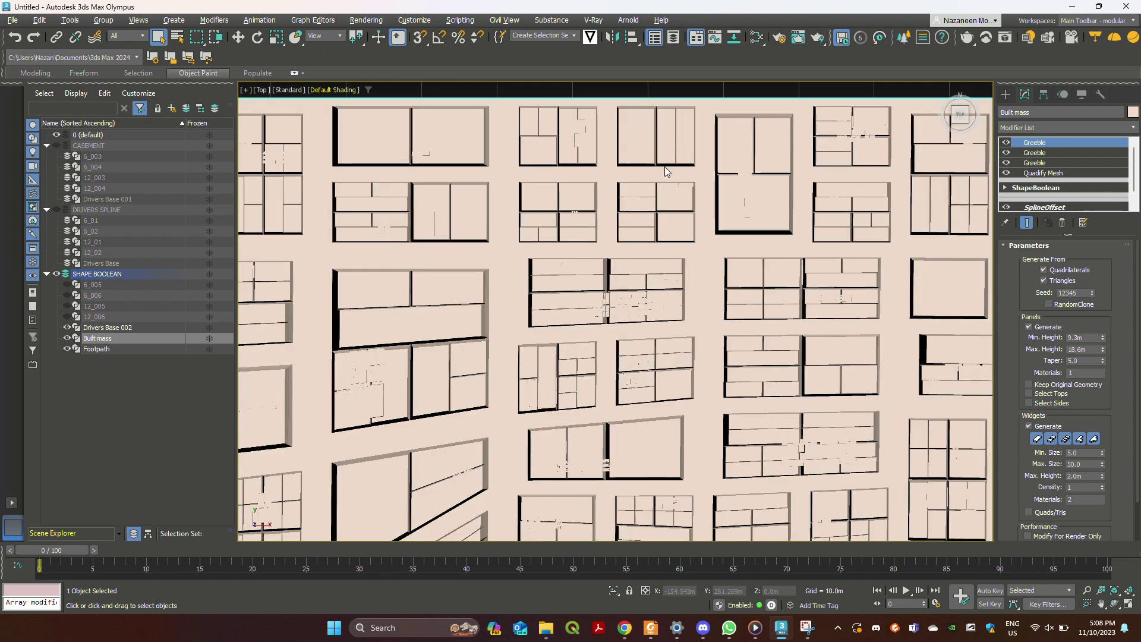
# Inspect the whole city layout from above and unhide the DRIVERS SPLINE layer
pyautogui.scroll(-4, 648, 175)
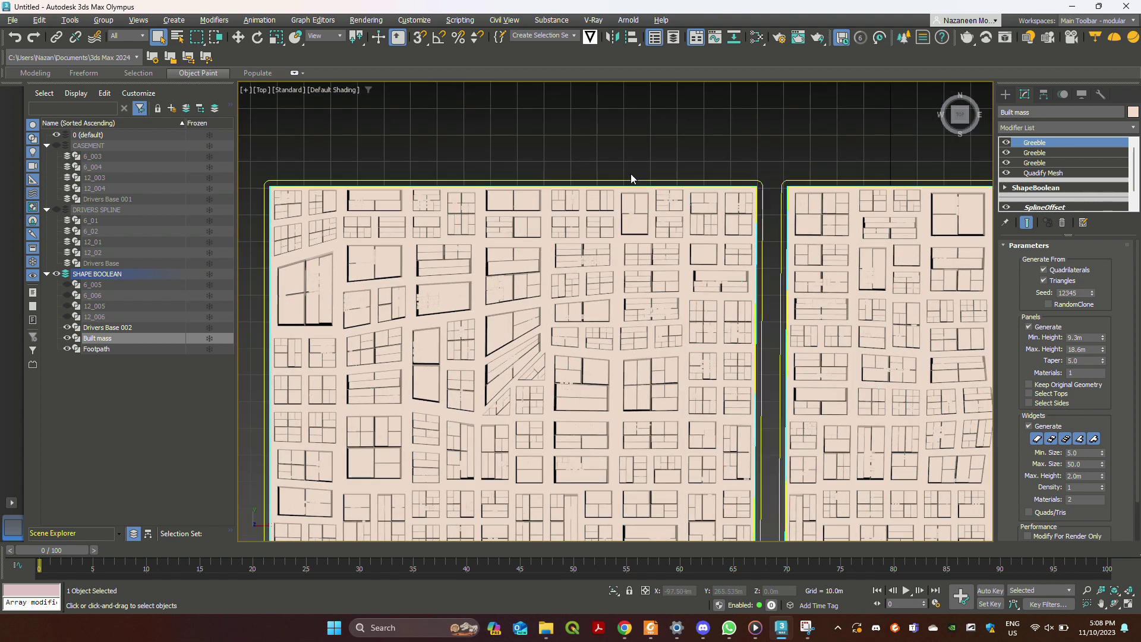
pyautogui.scroll(3, 711, 403)
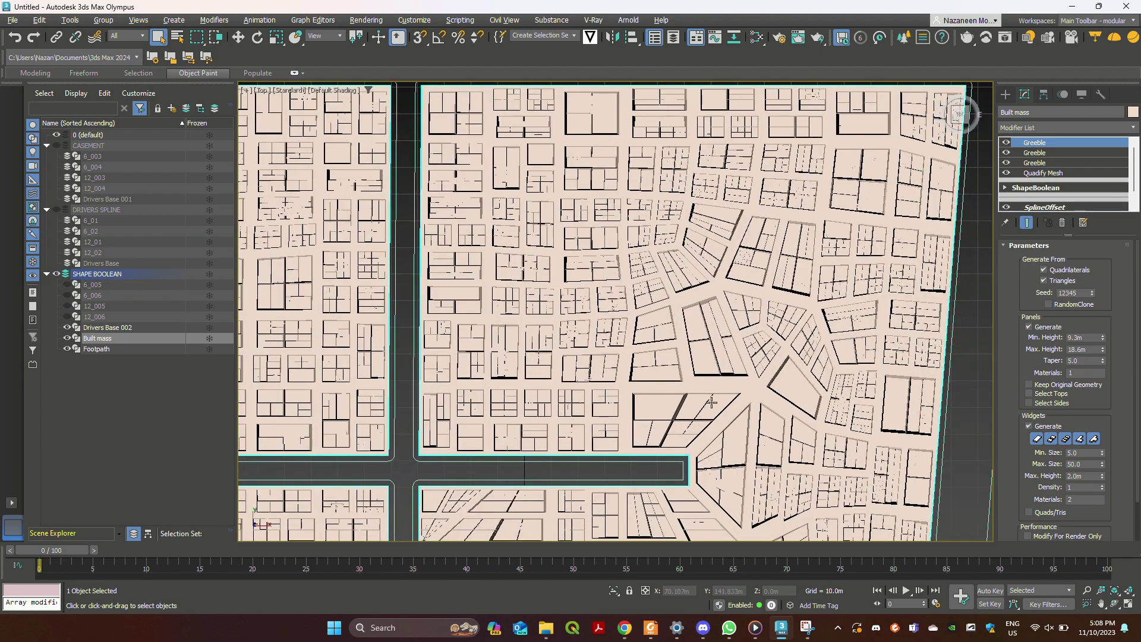
pyautogui.scroll(-3, 712, 403)
pyautogui.moveTo(588, 463)
pyautogui.mouseDown(button='middle')
pyautogui.moveTo(743, 252)
pyautogui.moveTo(815, 321)
pyautogui.moveTo(772, 212)
pyautogui.moveTo(840, 211)
pyautogui.mouseUp(button='middle')
pyautogui.scroll(-2, 742, 252)
pyautogui.scroll(-2, 815, 322)
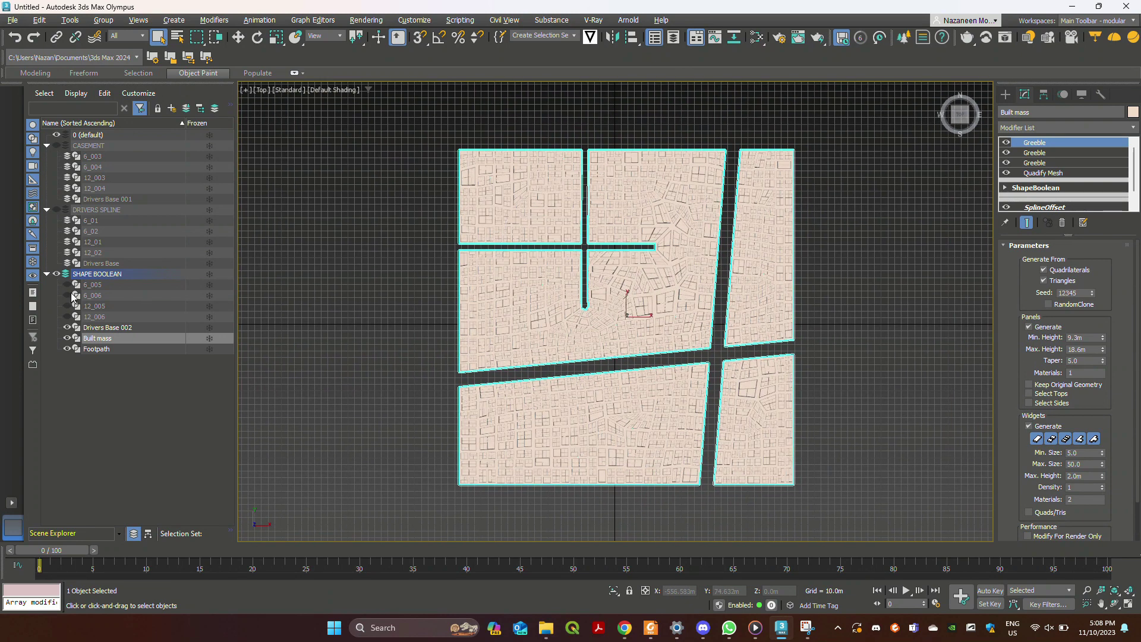
pyautogui.click(57, 211)
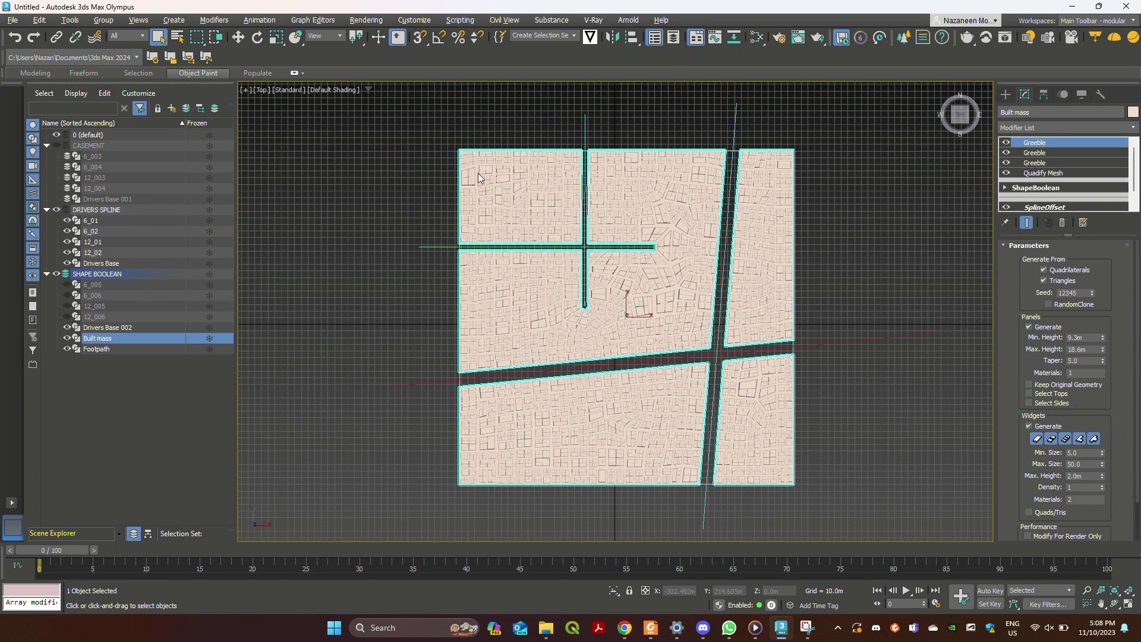
# Move the upper end vertex of road spline 12_01 to about X 211.8 m, Y 331.0 m to realign the road
pyautogui.click(733, 130)
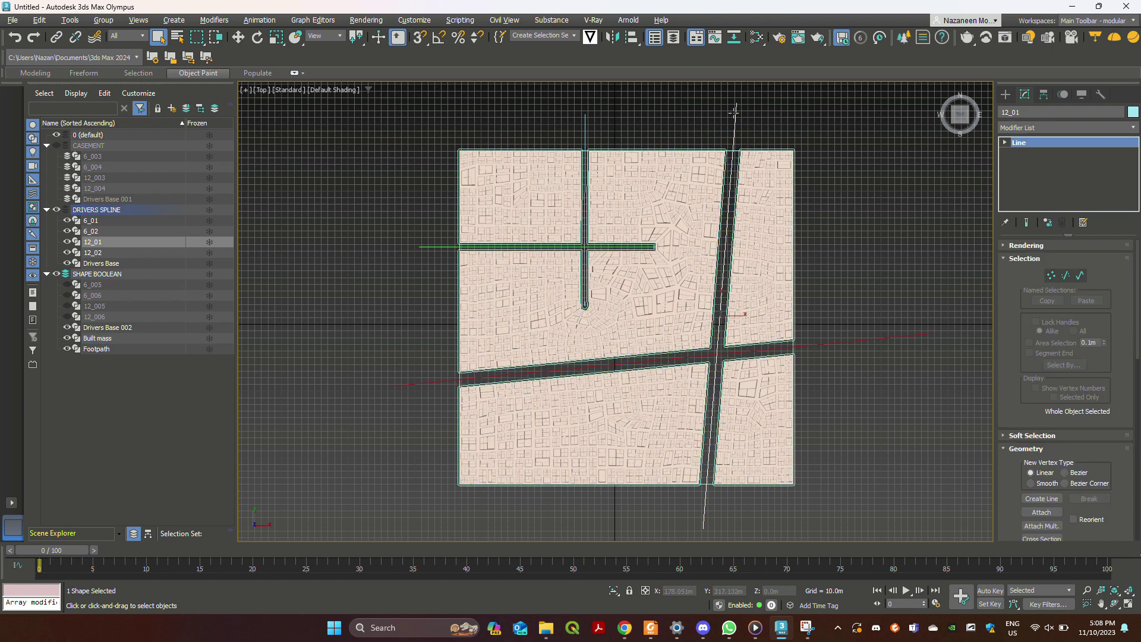
pyautogui.click(1053, 277)
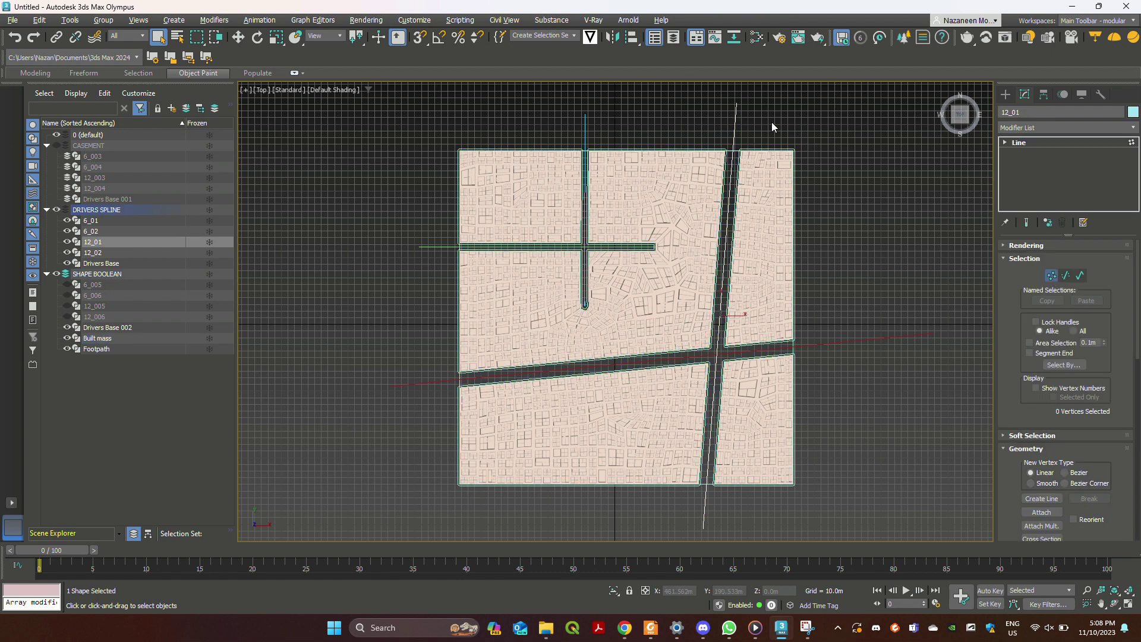
pyautogui.click(737, 103)
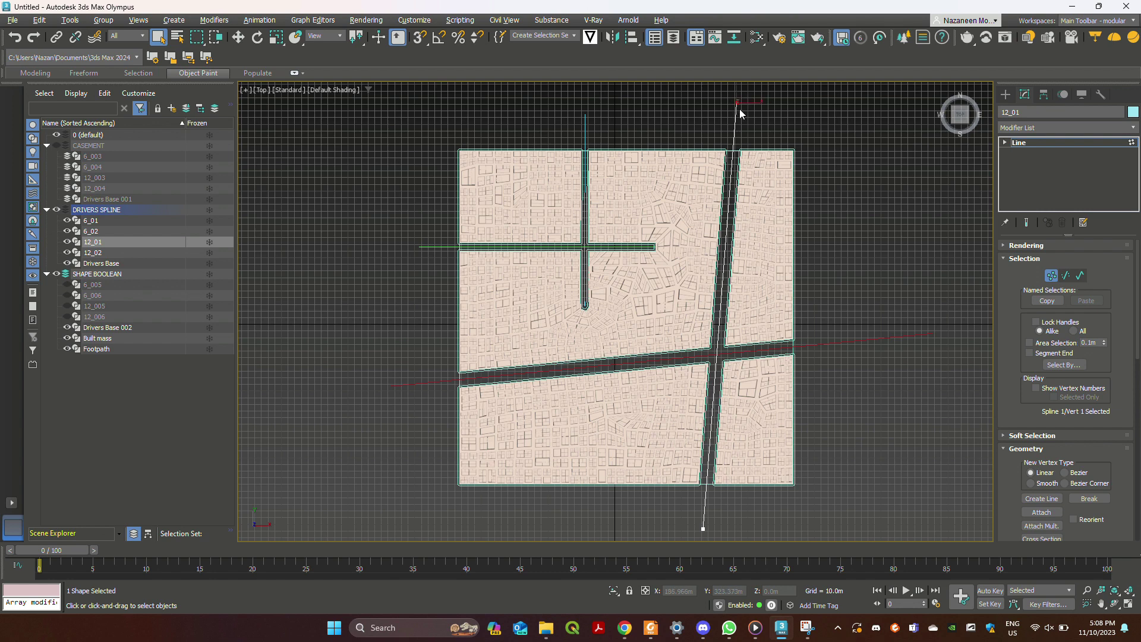
pyautogui.scroll(4, 747, 124)
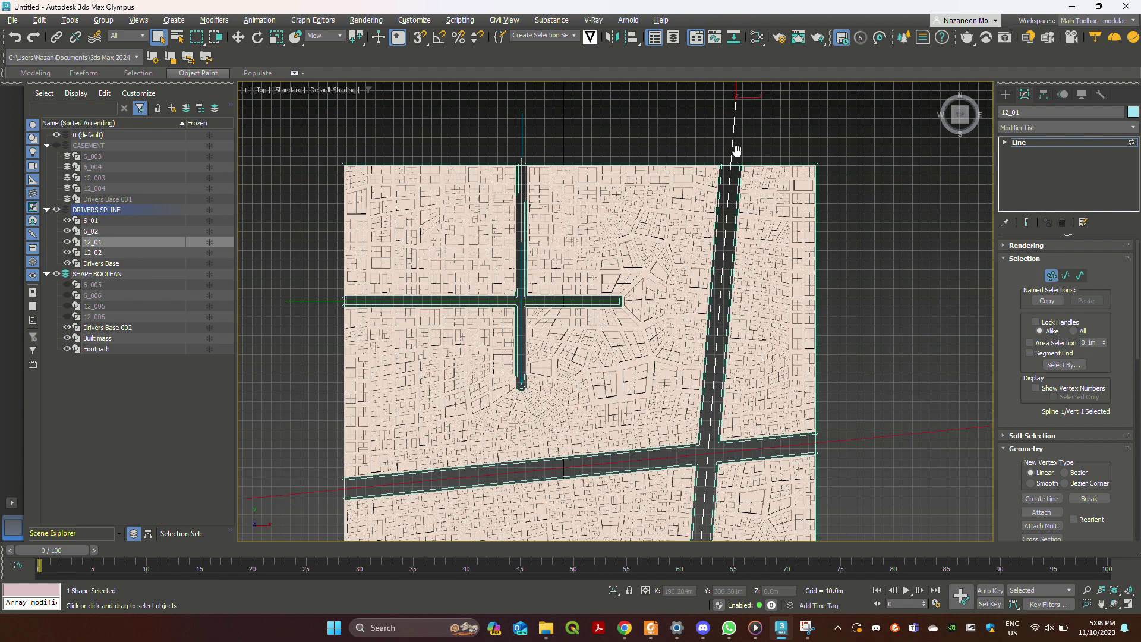
pyautogui.click(720, 180)
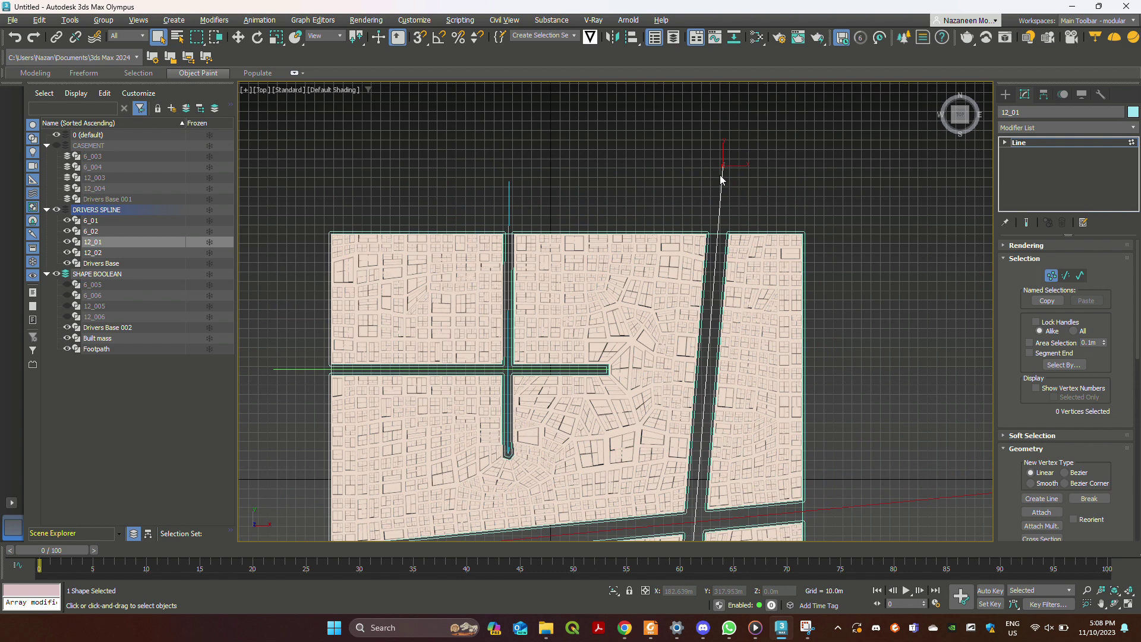
pyautogui.click(1052, 277)
pyautogui.click(757, 165)
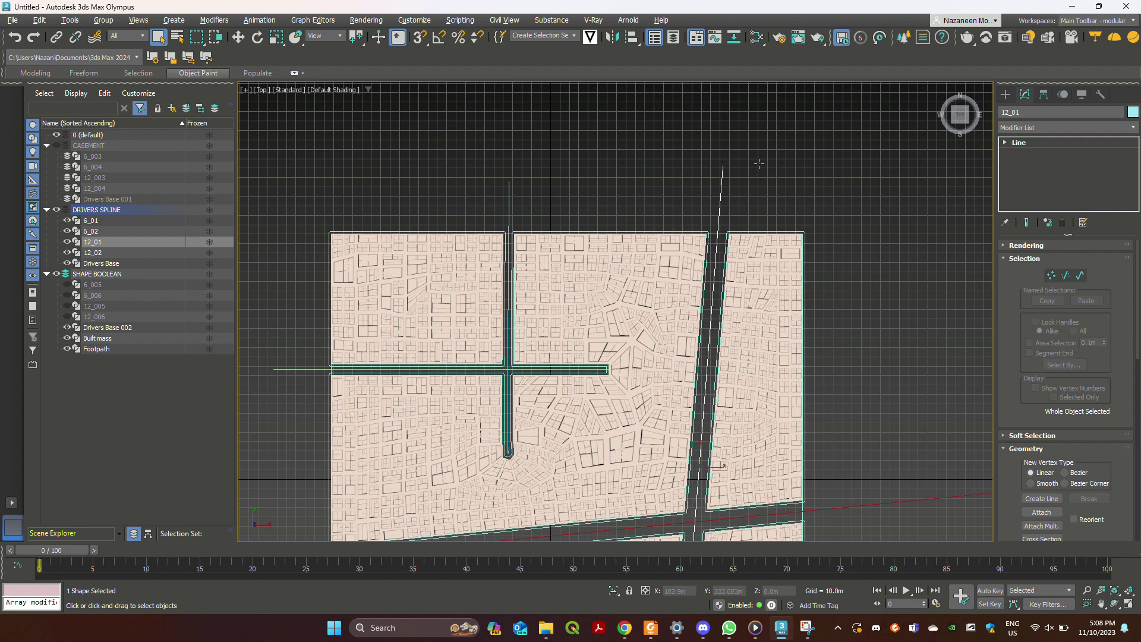
pyautogui.click(722, 173)
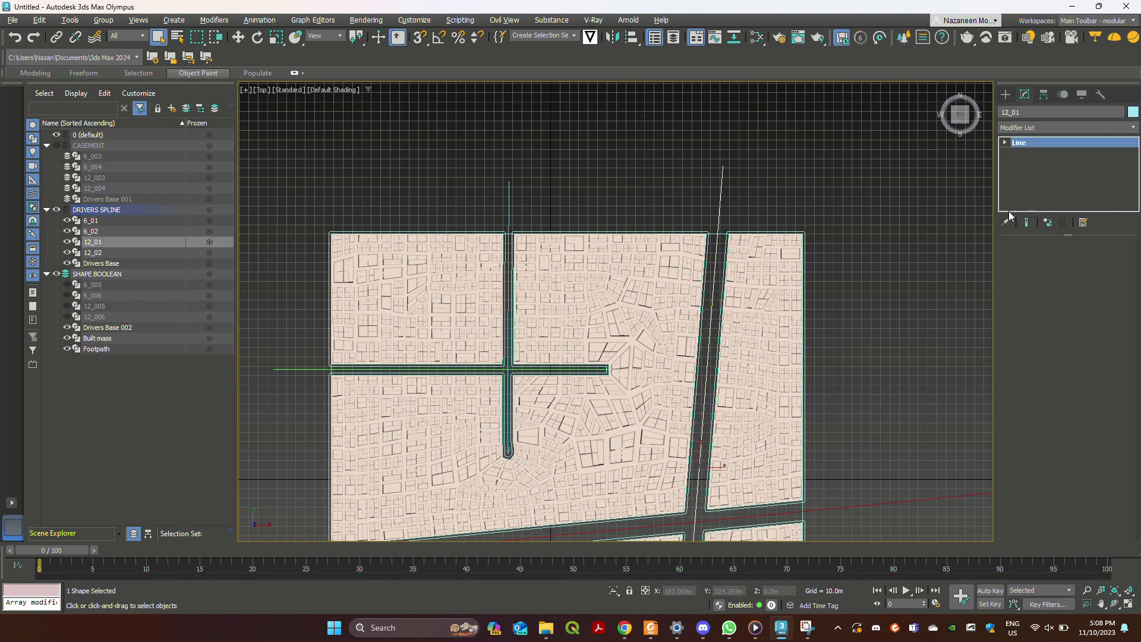
pyautogui.click(1050, 276)
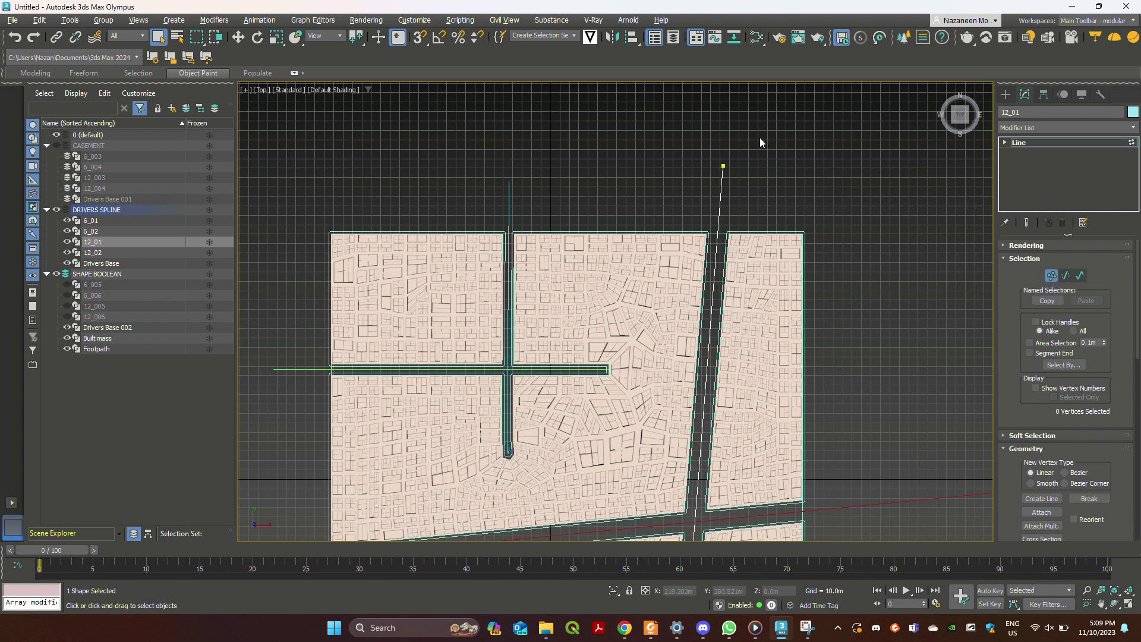
pyautogui.click(243, 38)
pyautogui.moveTo(722, 165); pyautogui.dragTo(795, 171)
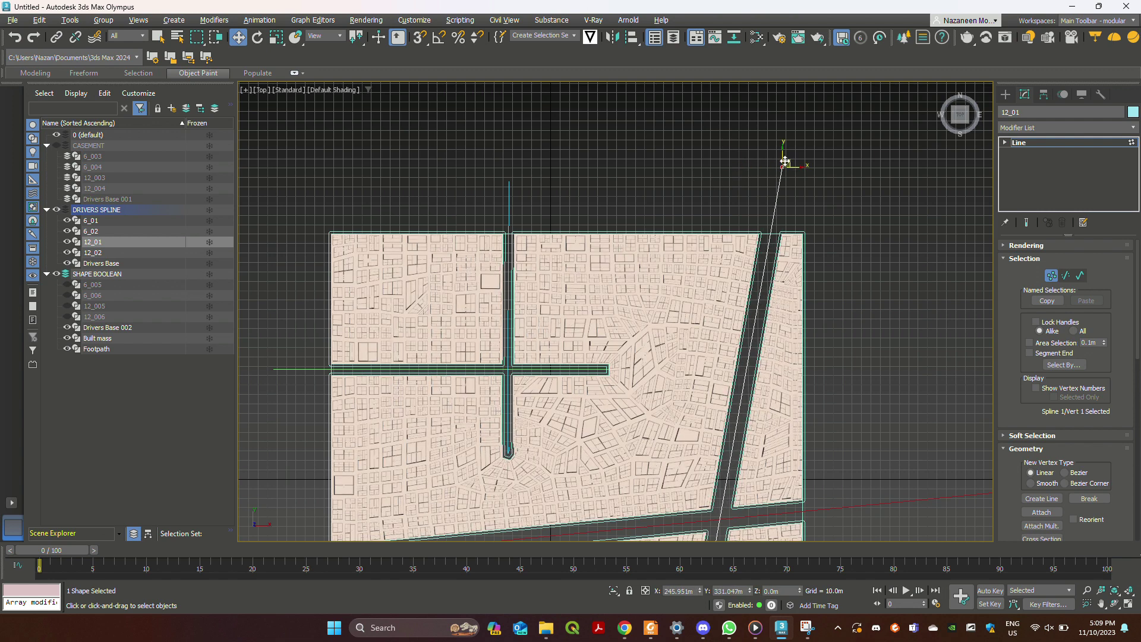
pyautogui.moveTo(727, 173); pyautogui.dragTo(764, 215)
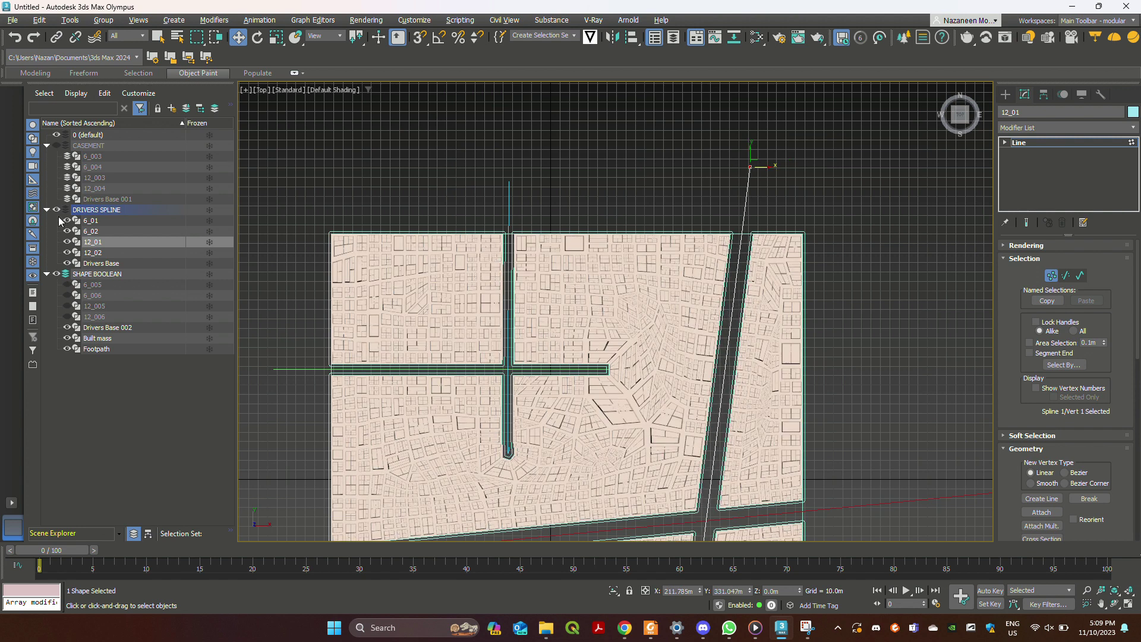
# Hide the DRIVERS SPLINE layer and check the realigned road between the building plots from above
pyautogui.click(779, 269)
pyautogui.click(57, 210)
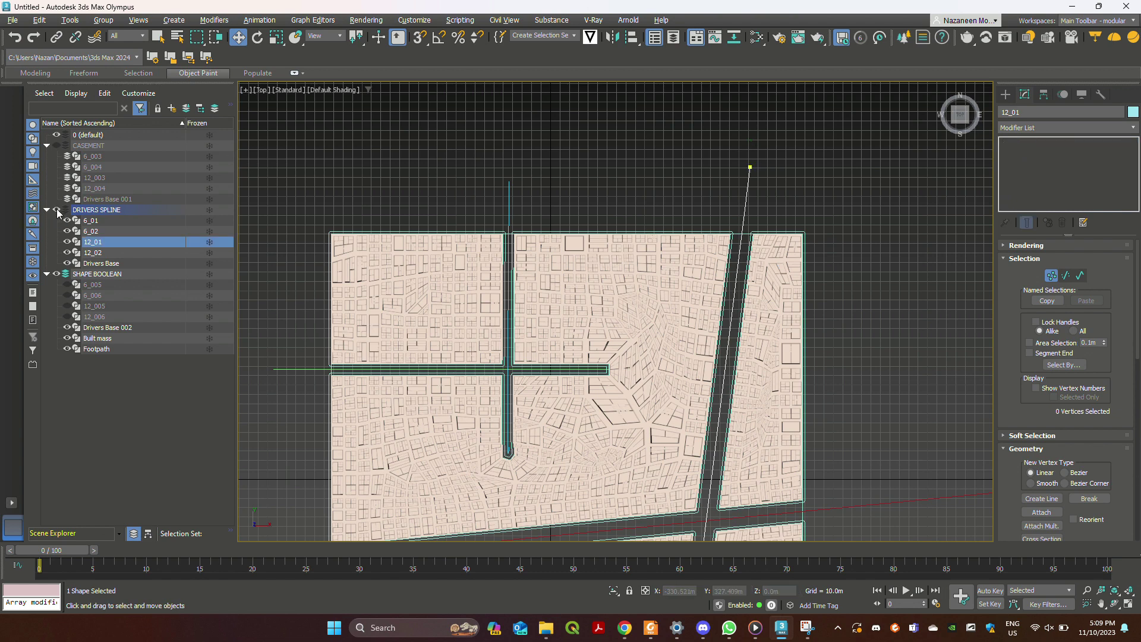
pyautogui.click(57, 210)
pyautogui.click(704, 253)
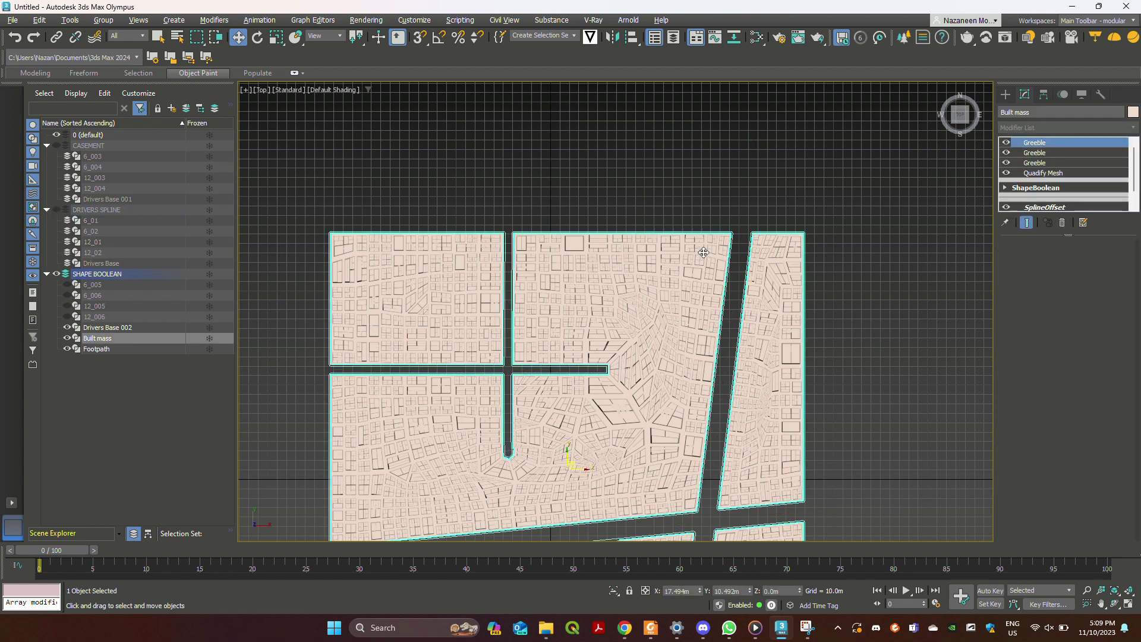
pyautogui.scroll(-4, 810, 343)
pyautogui.scroll(8, 804, 347)
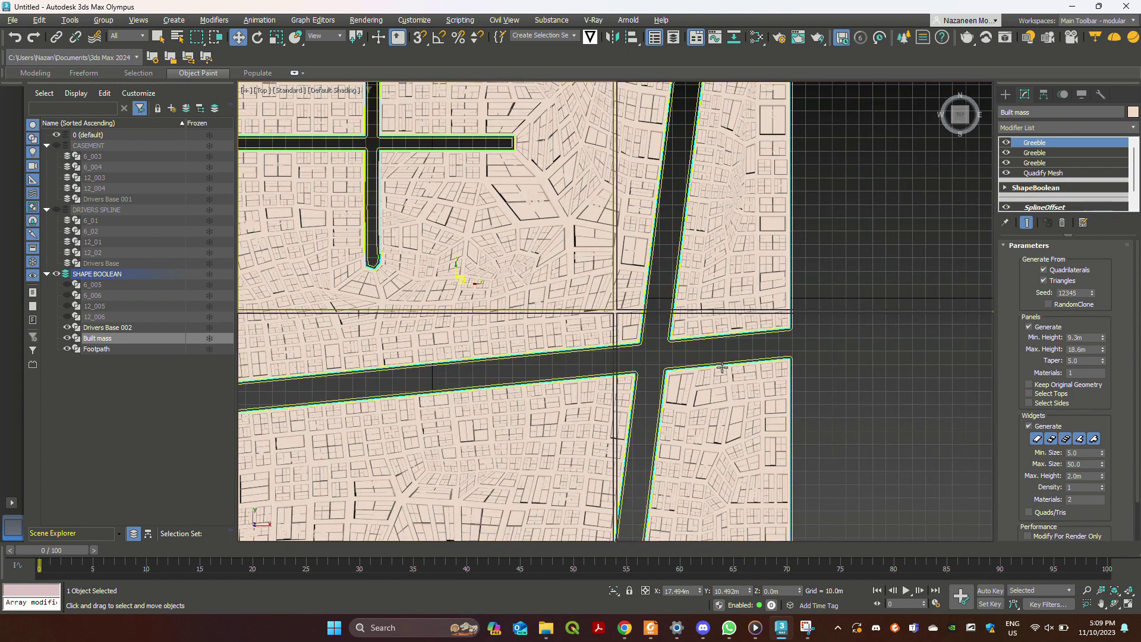
# Maximize the Perspective viewport, view a block corner close up and select Built mass
pyautogui.hotkey('alt', 'w')
pyautogui.click(756, 506)
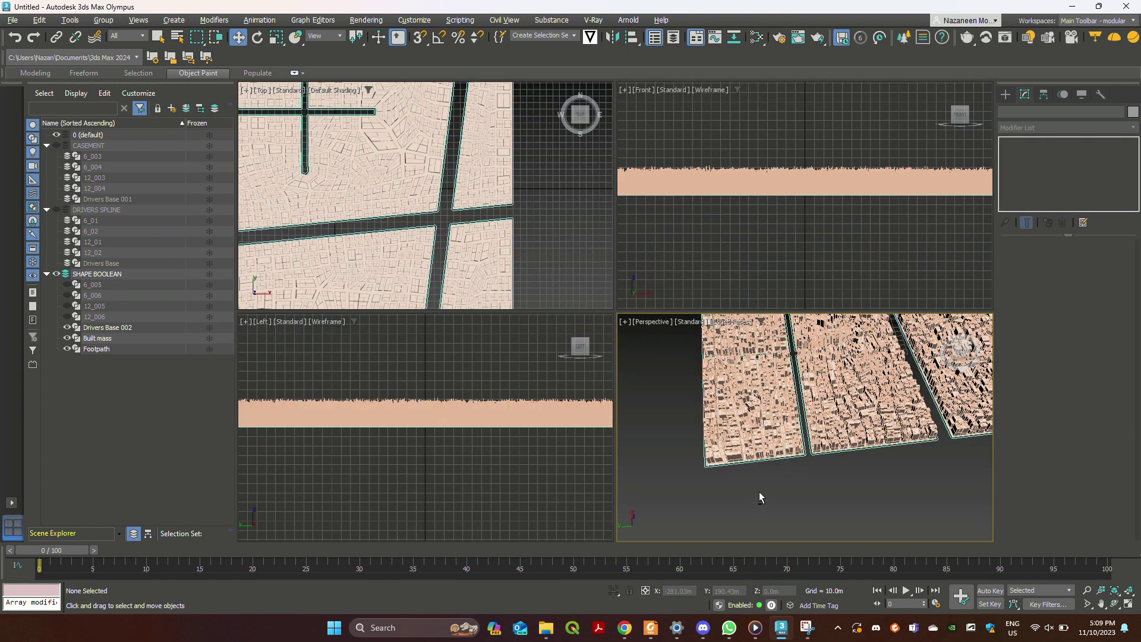
pyautogui.hotkey('alt', 'w')
pyautogui.scroll(2, 773, 404)
pyautogui.scroll(2, 723, 380)
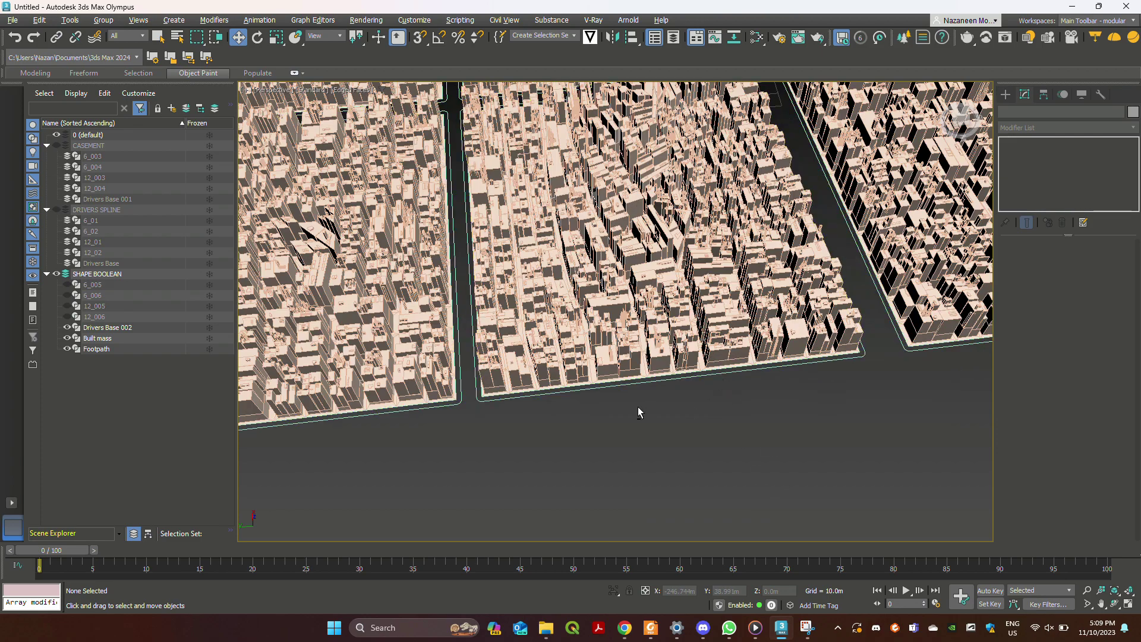
pyautogui.keyDown('alt'); pyautogui.moveTo(637, 408); pyautogui.dragTo(740, 359, button='middle'); pyautogui.keyUp('alt')
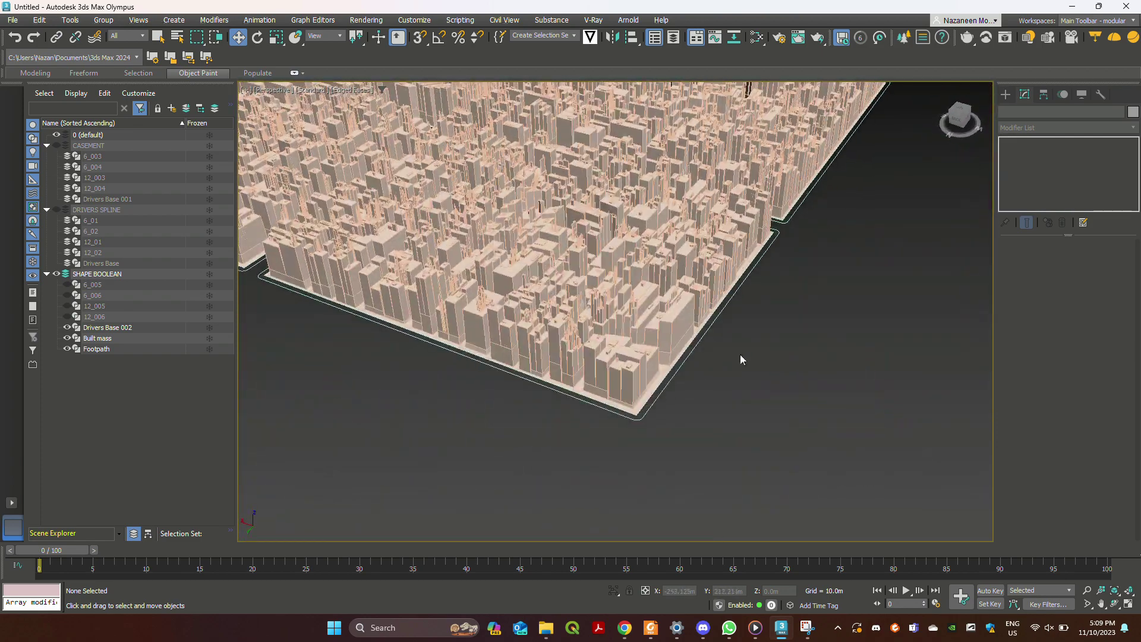
pyautogui.click(660, 314)
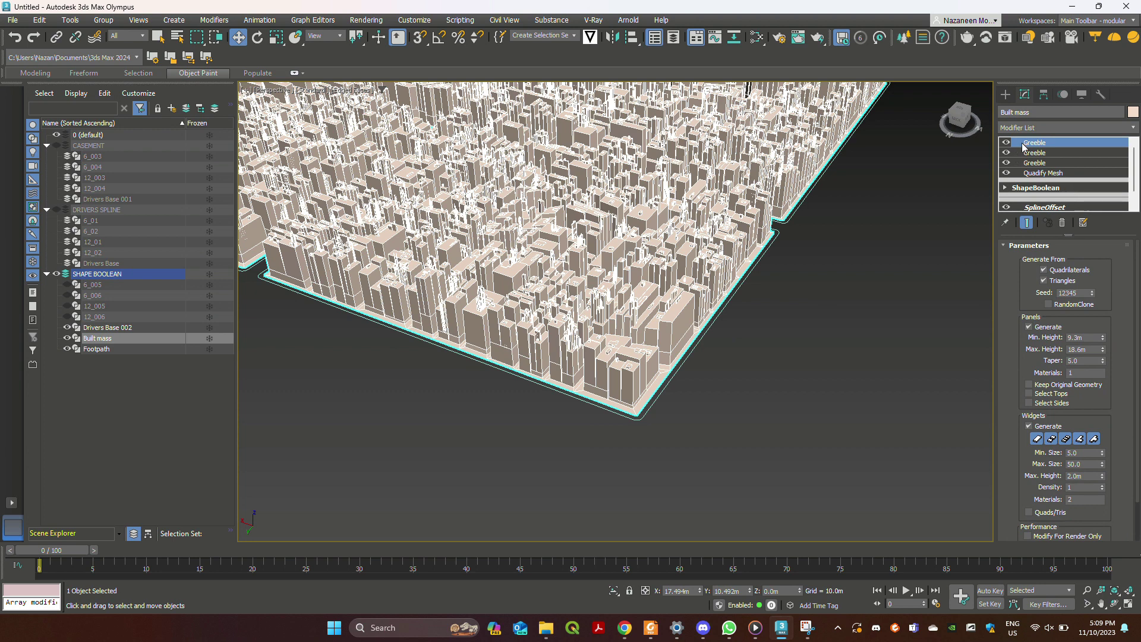
# Set the minimum panel height of Built mass's top Greeble modifier to 28.1 m and look over the buildings
pyautogui.moveTo(1101, 334); pyautogui.dragTo(1097, 299)
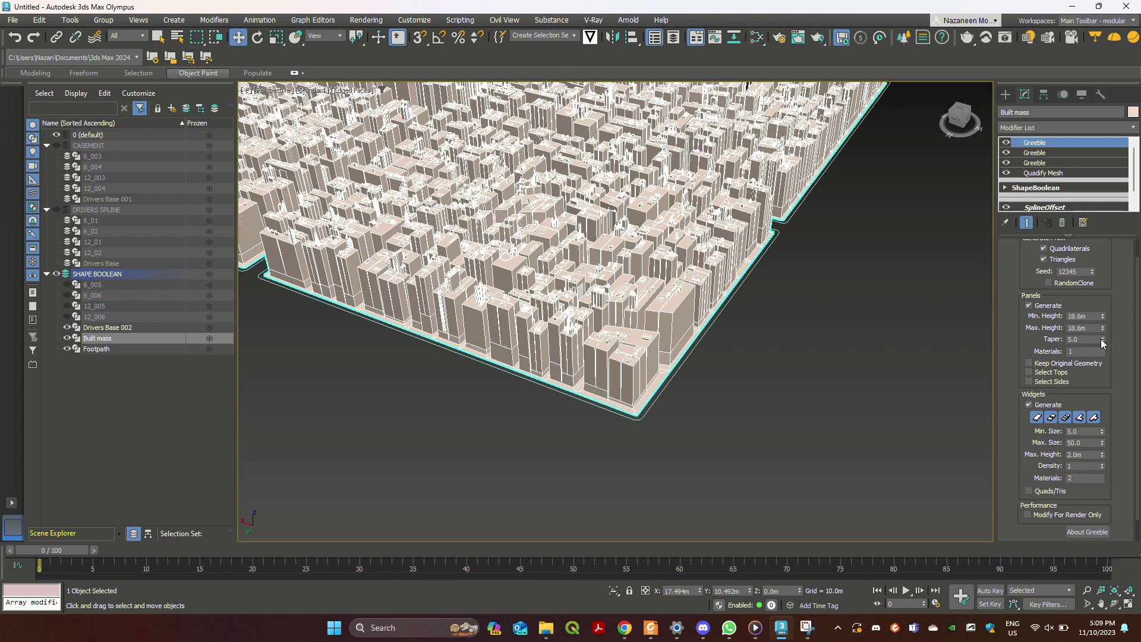
pyautogui.moveTo(1102, 328)
pyautogui.mouseDown()
pyautogui.moveTo(1103, 276)
pyautogui.moveTo(1105, 315)
pyautogui.mouseUp()
pyautogui.click(1104, 314)
pyautogui.doubleClick(1088, 315)
pyautogui.write('28.1')
pyautogui.press('Return')
pyautogui.click(772, 410)
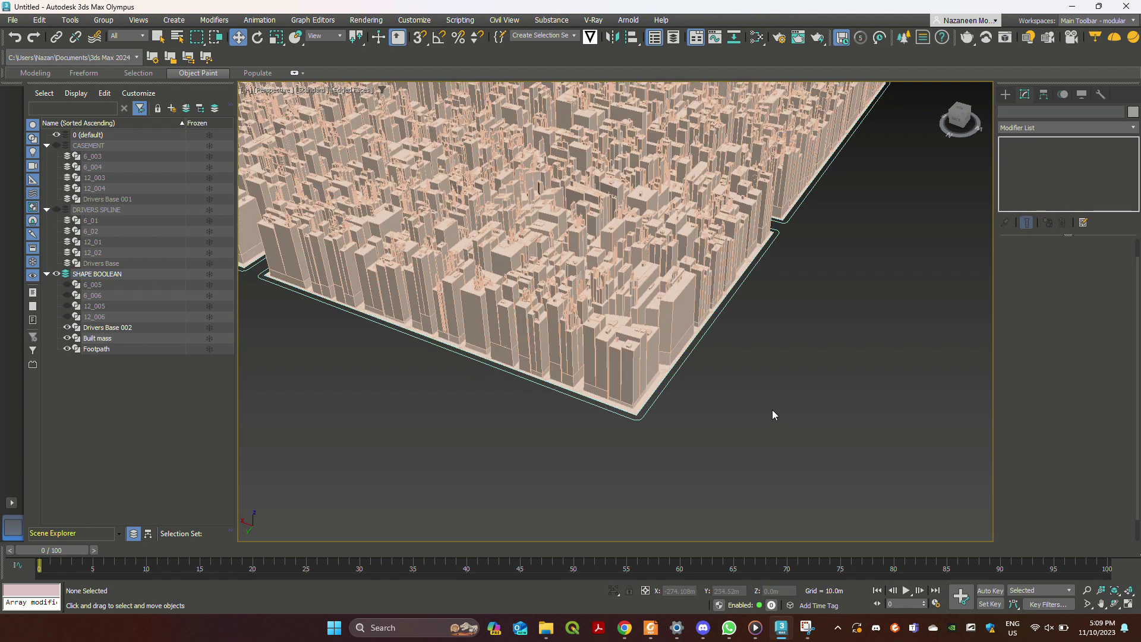
pyautogui.scroll(-10, 772, 410)
pyautogui.scroll(12, 699, 353)
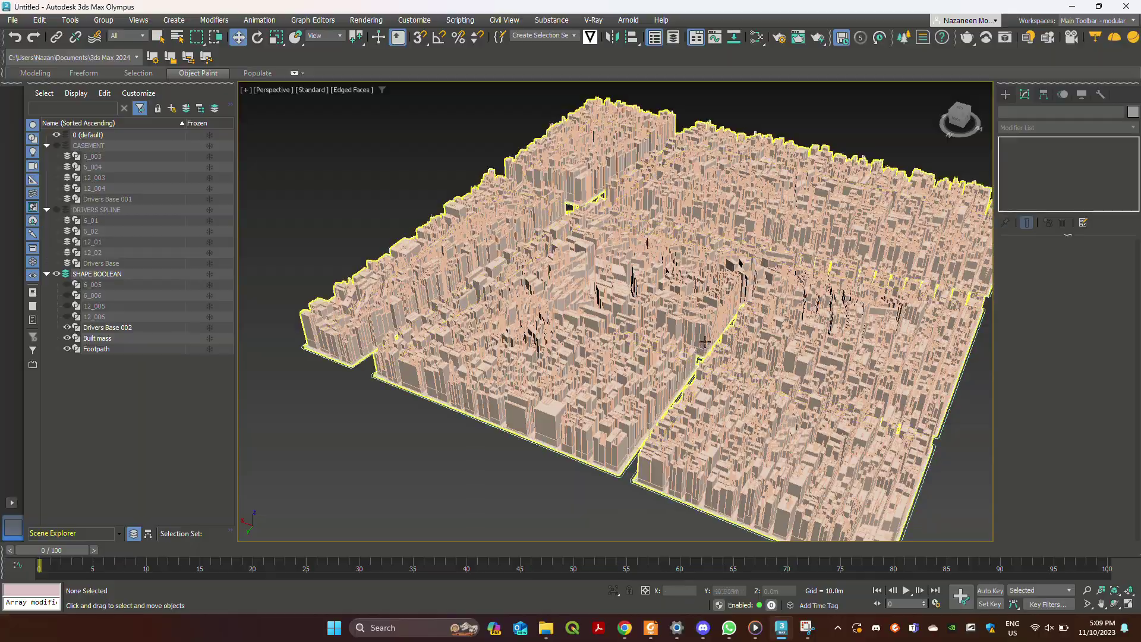
pyautogui.scroll(1, 606, 372)
pyautogui.keyDown('alt'); pyautogui.moveTo(606, 373); pyautogui.dragTo(856, 297, button='middle'); pyautogui.keyUp('alt')
# Add an Edit Poly modifier to Built mass and place it below the three Greeble modifiers, directly above Quadify Mesh
pyautogui.click(861, 286)
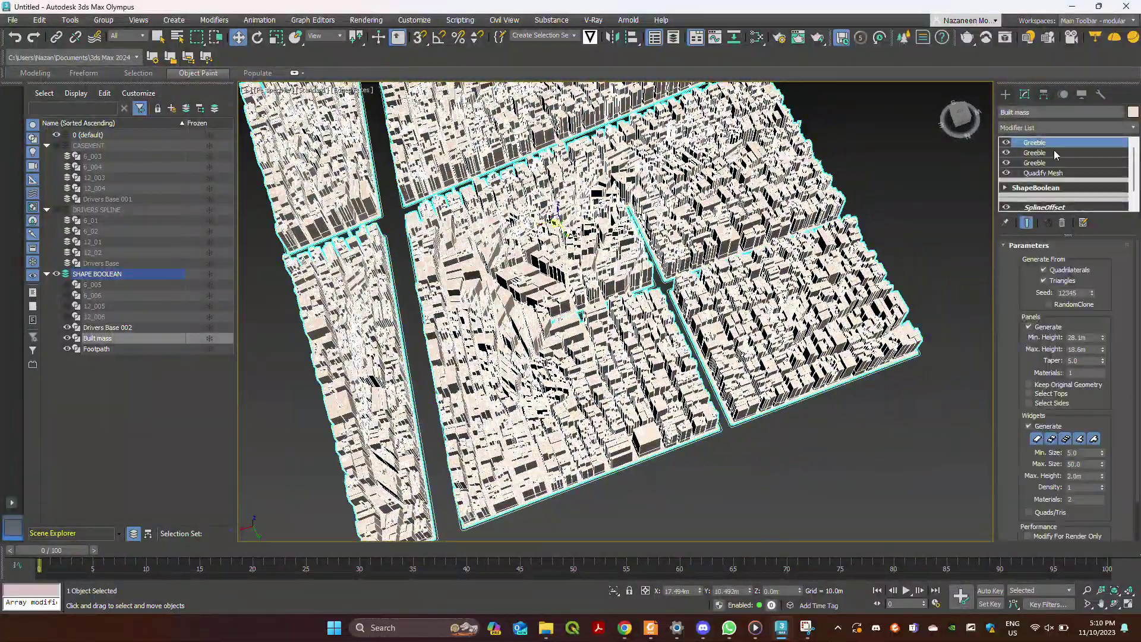
pyautogui.click(919, 242)
pyautogui.click(849, 238)
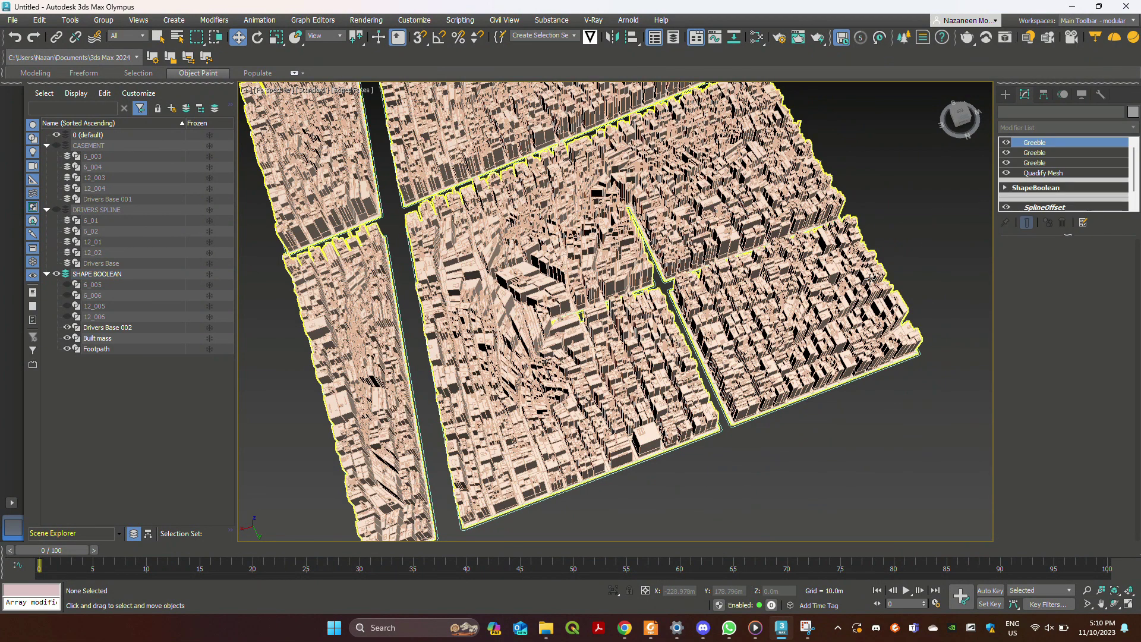
pyautogui.click(1041, 129)
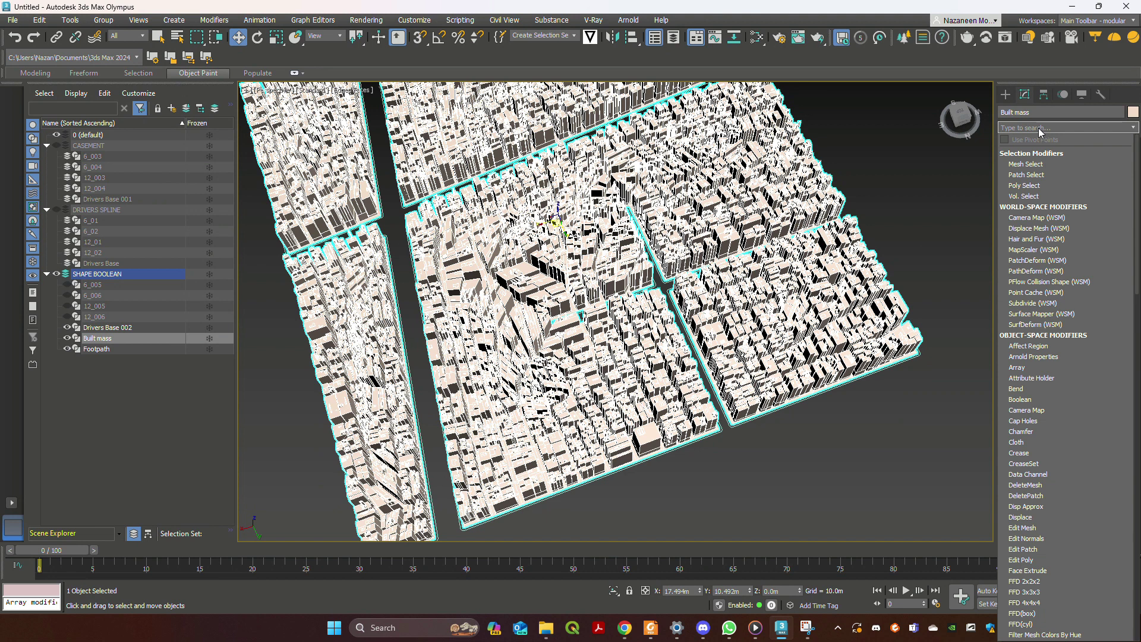
pyautogui.write('edi')
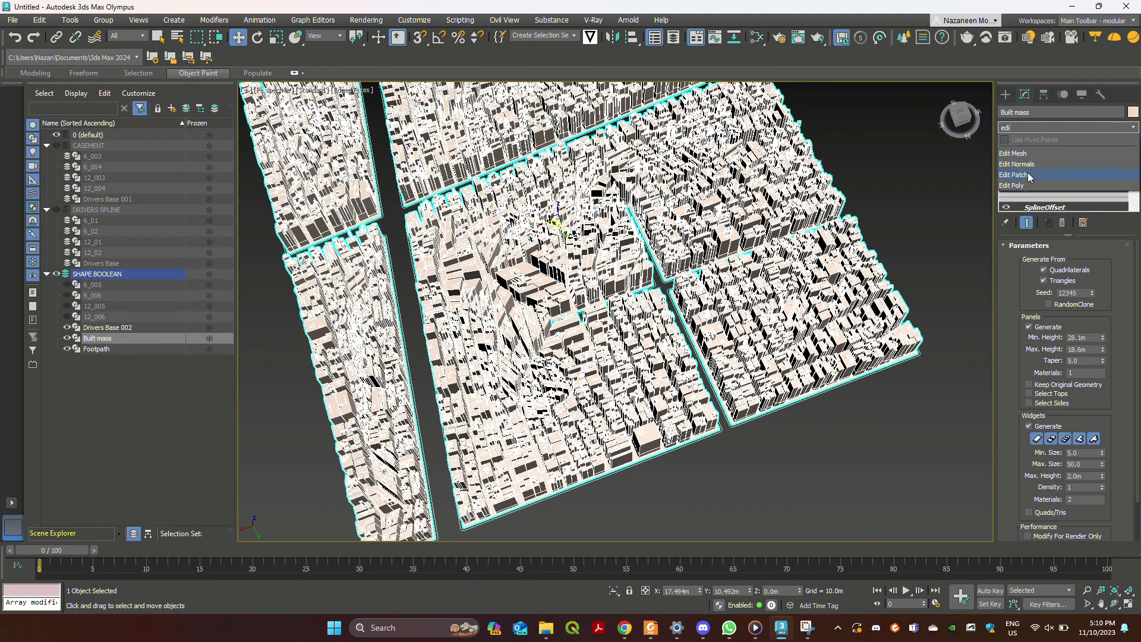
pyautogui.press('Escape')
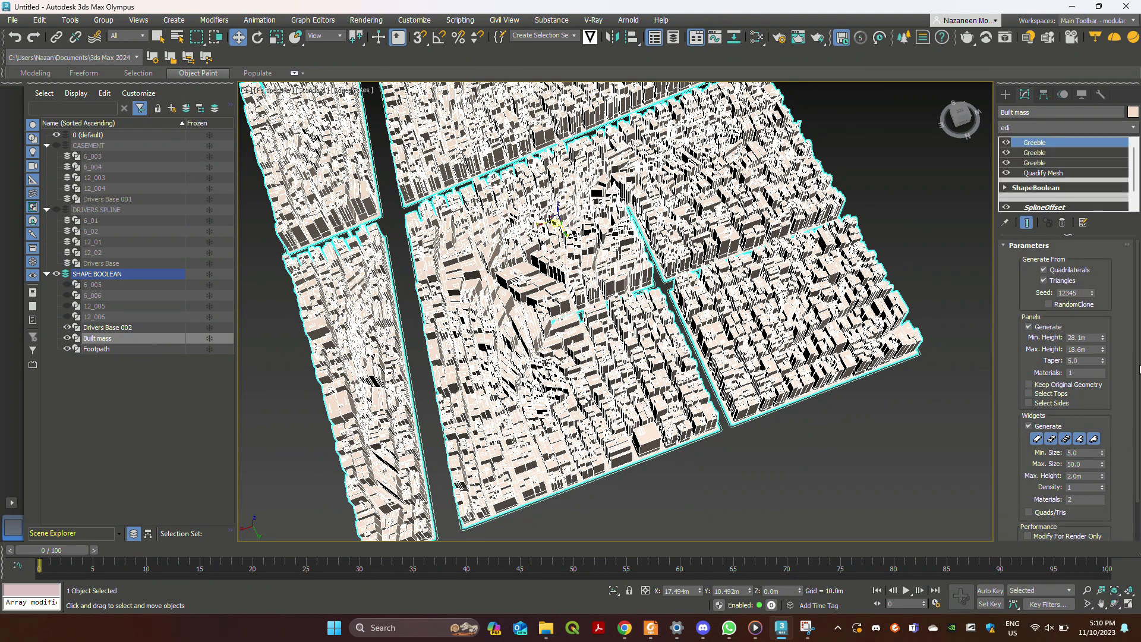
pyautogui.press('Return')
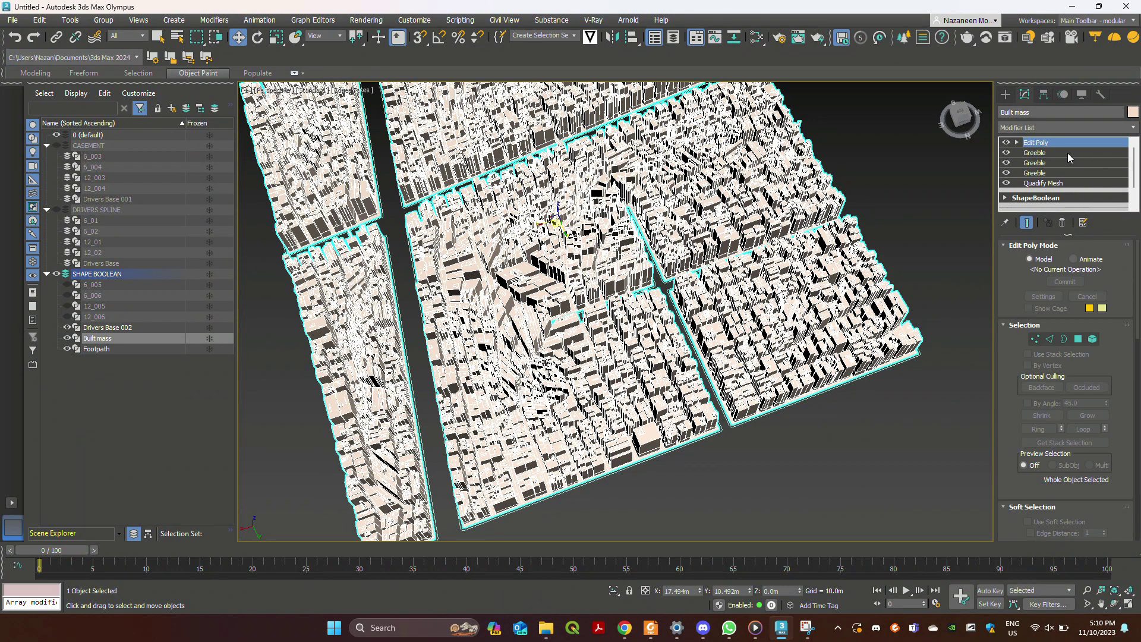
pyautogui.moveTo(1043, 142); pyautogui.dragTo(1056, 197)
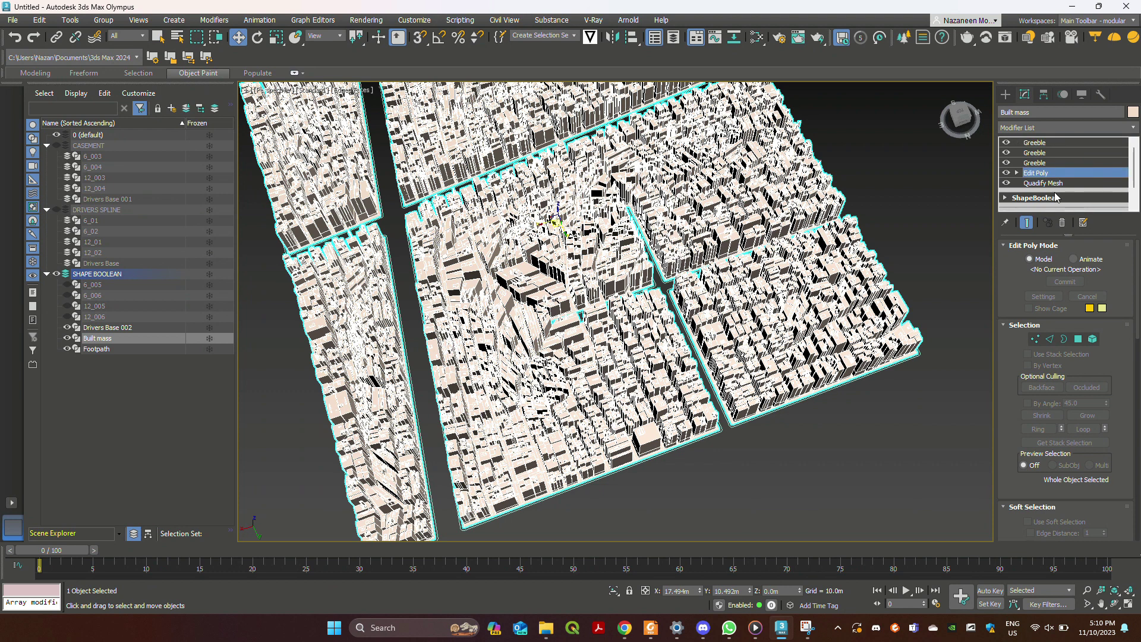
# At the Edit Poly polygon level, select the plot polygons in two opposite corners of the layout to generate buildings only there
pyautogui.click(1078, 340)
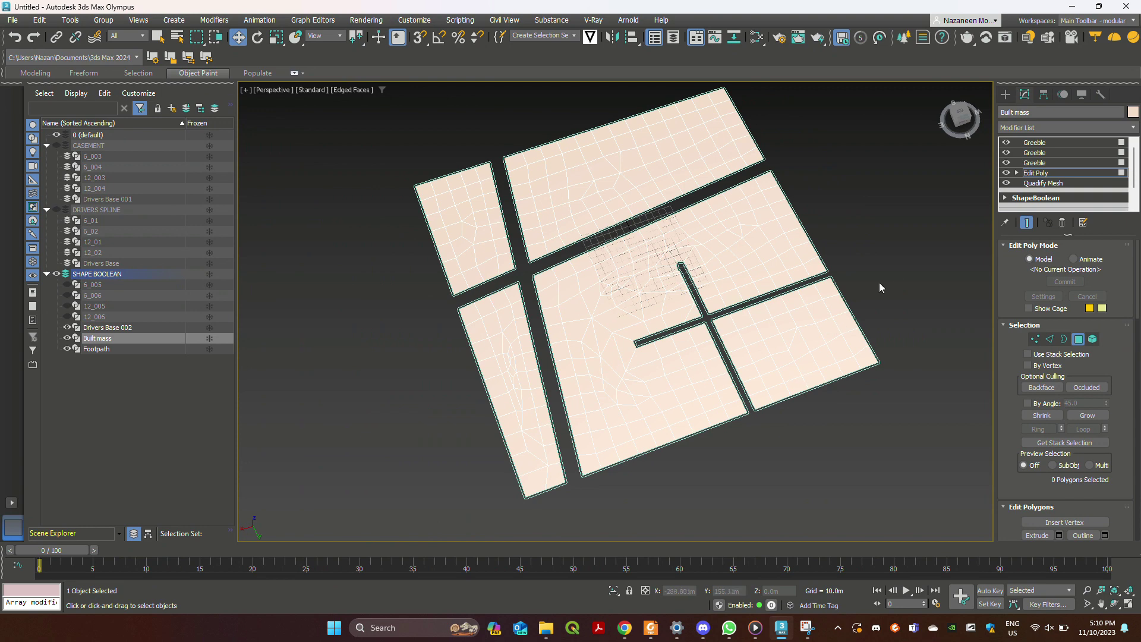
pyautogui.moveTo(861, 269); pyautogui.dragTo(804, 325)
pyautogui.moveTo(682, 444); pyautogui.dragTo(680, 444)
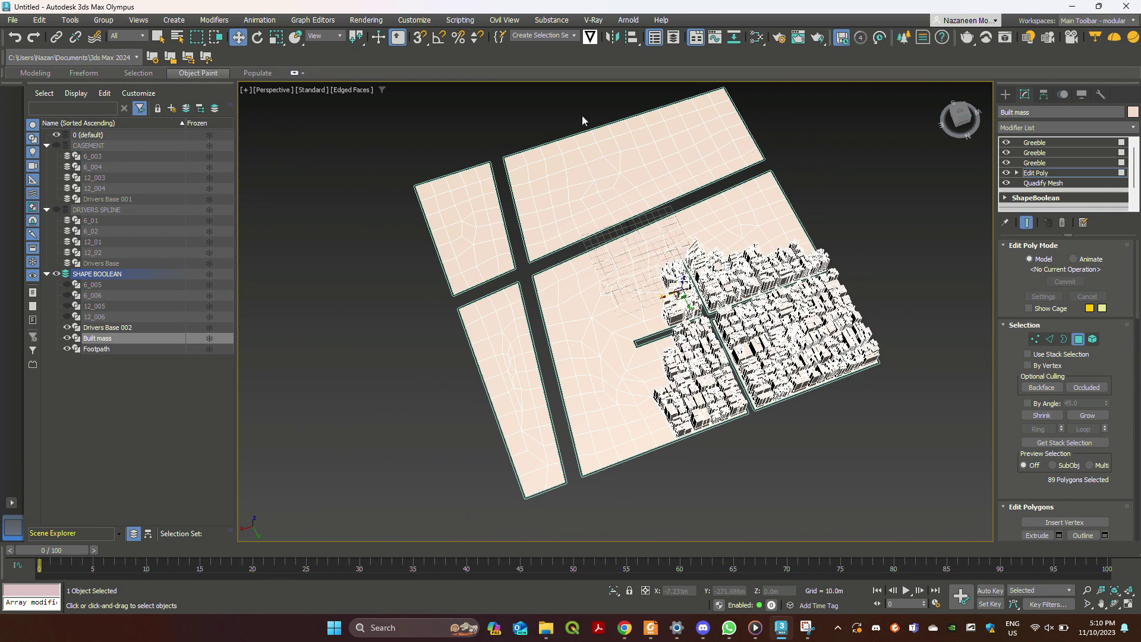
pyautogui.keyDown('ctrl'); pyautogui.moveTo(583, 115); pyautogui.dragTo(382, 380); pyautogui.keyUp('ctrl')
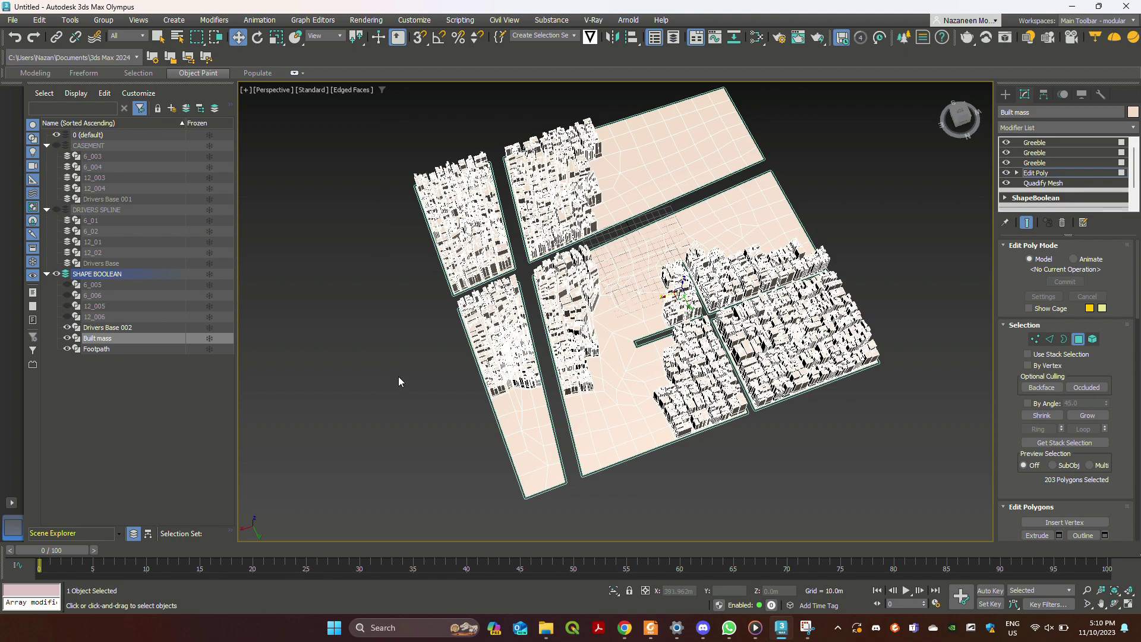
# Adjust the polygon selection and extend it over the empty plots at the near corner of the layout
pyautogui.keyDown('alt'); pyautogui.moveTo(905, 338); pyautogui.dragTo(835, 404, button='middle'); pyautogui.keyUp('alt')
pyautogui.keyDown('alt'); pyautogui.moveTo(714, 326); pyautogui.dragTo(715, 255, button='middle'); pyautogui.keyUp('alt')
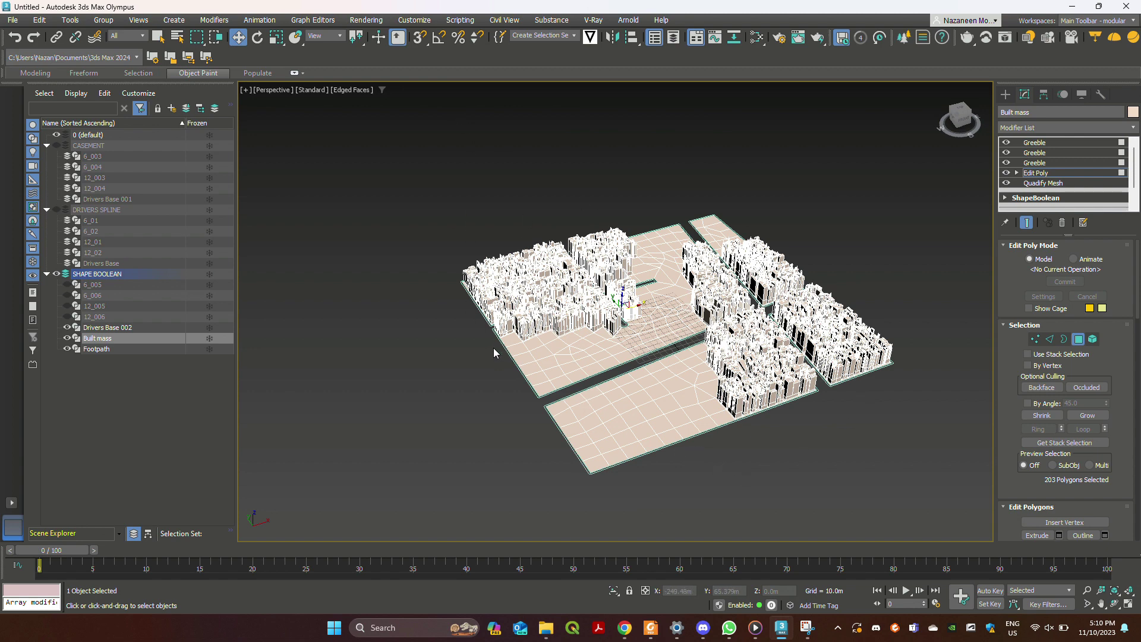
pyautogui.keyDown('alt'); pyautogui.moveTo(494, 352); pyautogui.dragTo(607, 314, button='middle'); pyautogui.keyUp('alt')
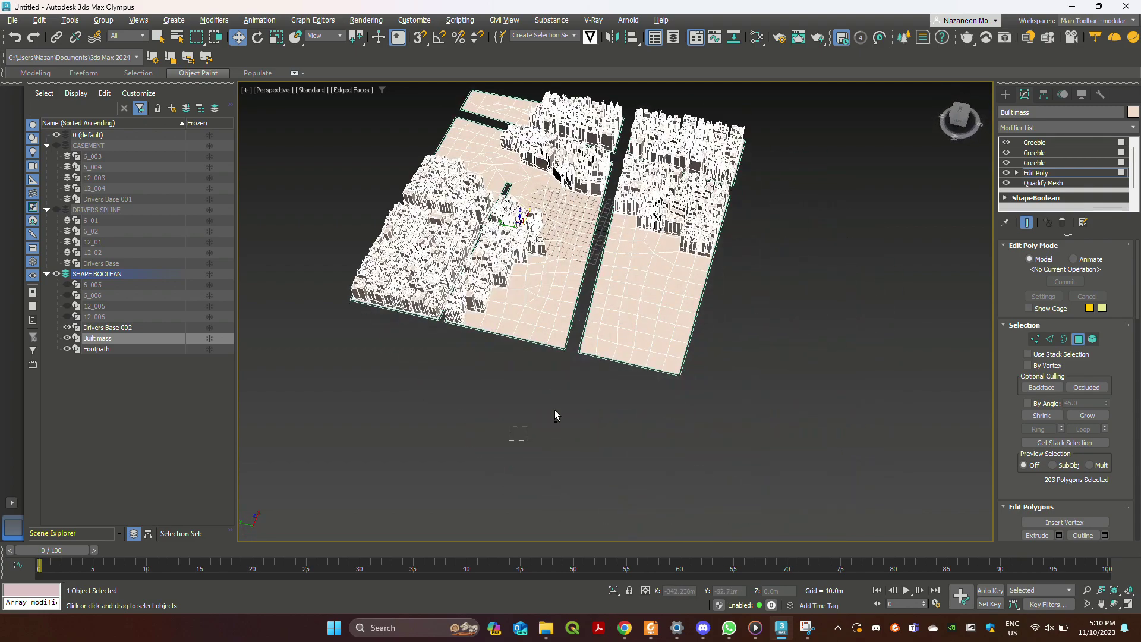
pyautogui.moveTo(796, 228); pyautogui.dragTo(804, 228)
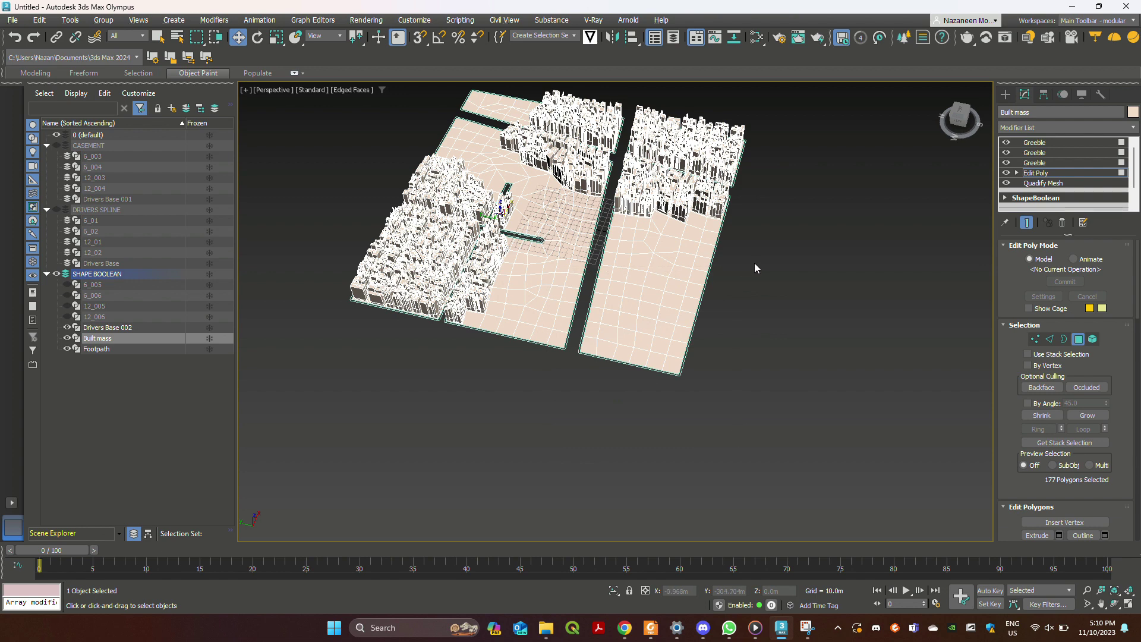
pyautogui.moveTo(546, 437); pyautogui.dragTo(557, 423)
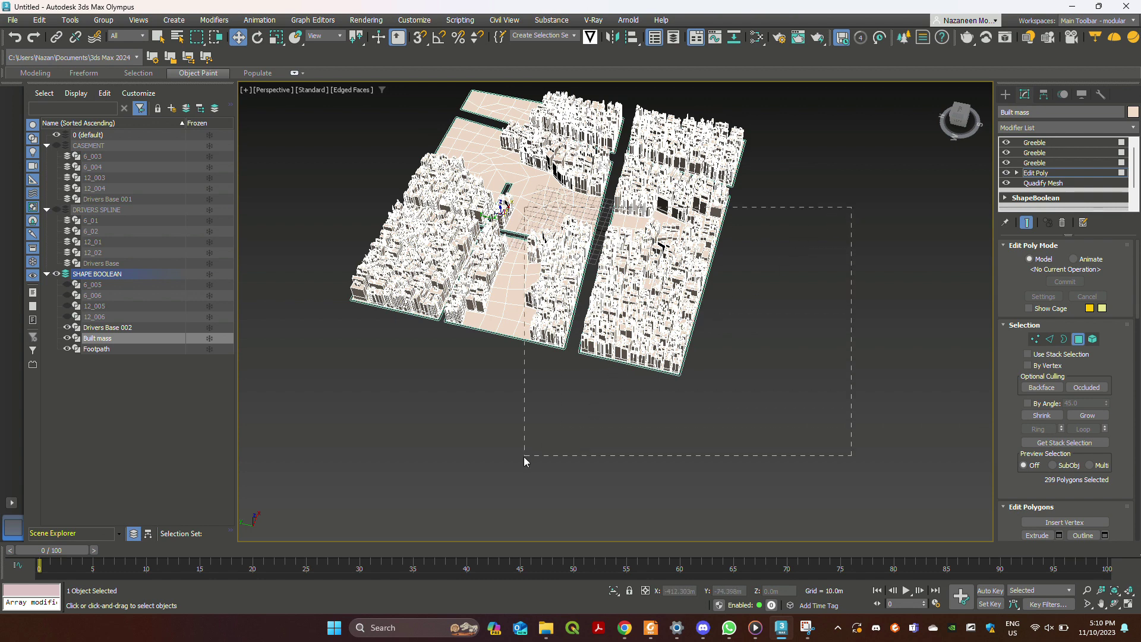
pyautogui.moveTo(523, 458); pyautogui.dragTo(524, 458)
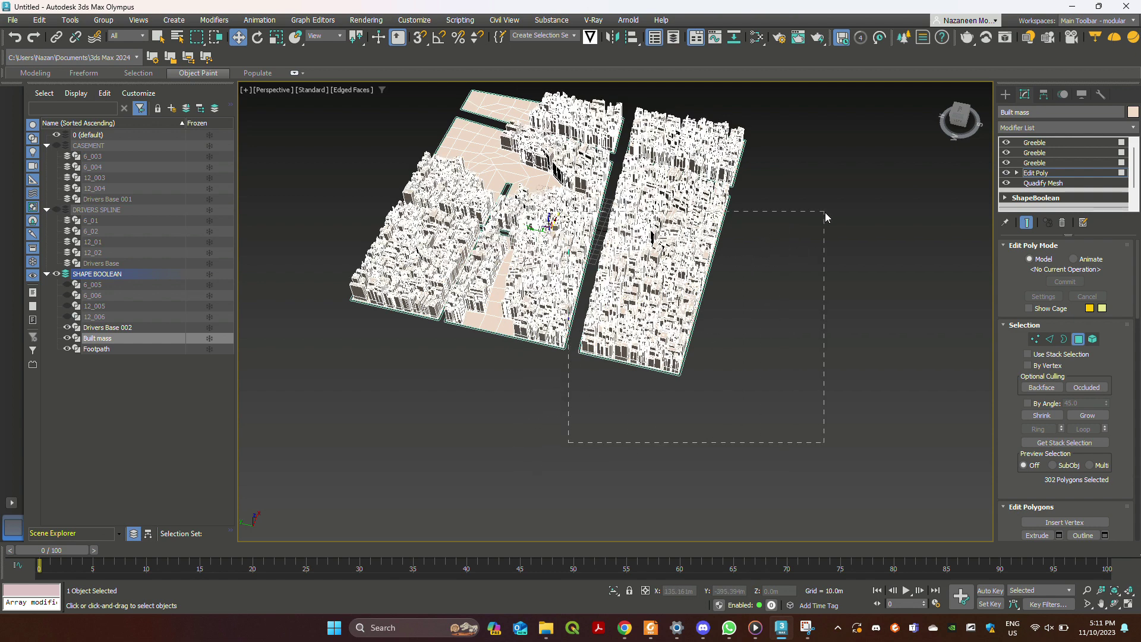
# Replace the polygon selection with the long plot beside the wide road, then add the cross-road plots and the far corner plots
pyautogui.moveTo(825, 212); pyautogui.dragTo(823, 214)
pyautogui.scroll(-3, 715, 374)
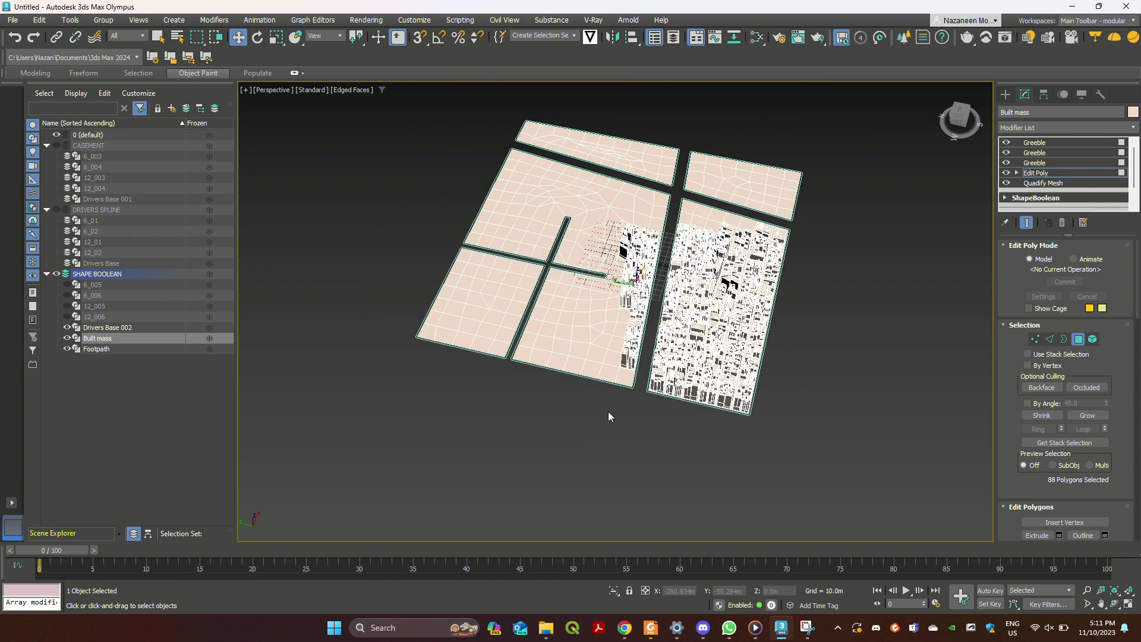
pyautogui.moveTo(597, 179); pyautogui.dragTo(604, 180)
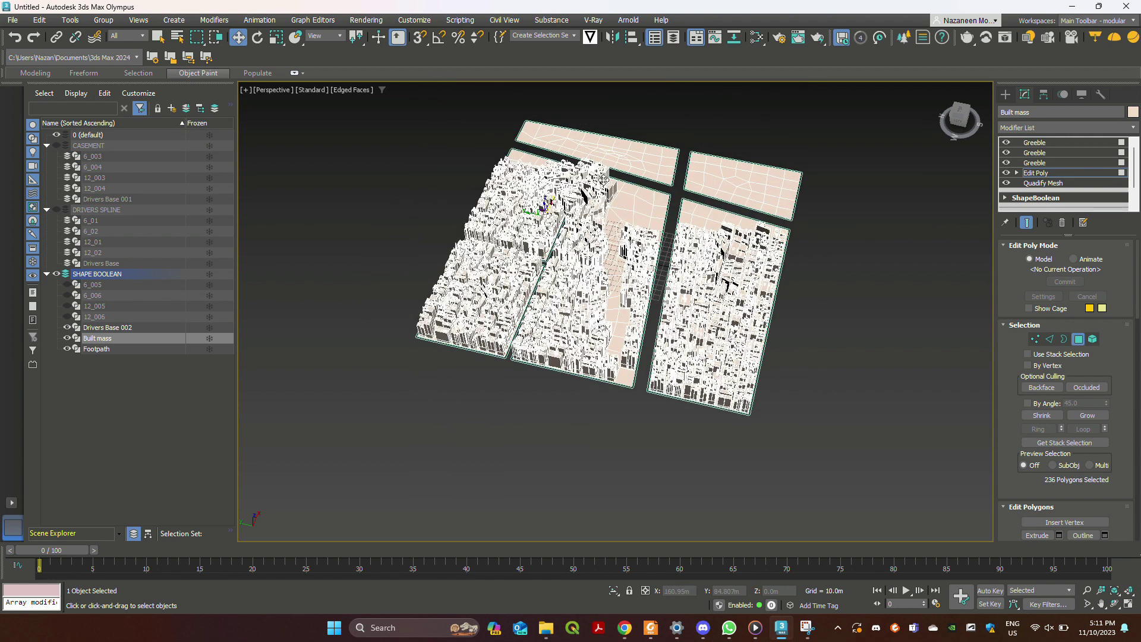
pyautogui.moveTo(829, 136); pyautogui.dragTo(677, 224)
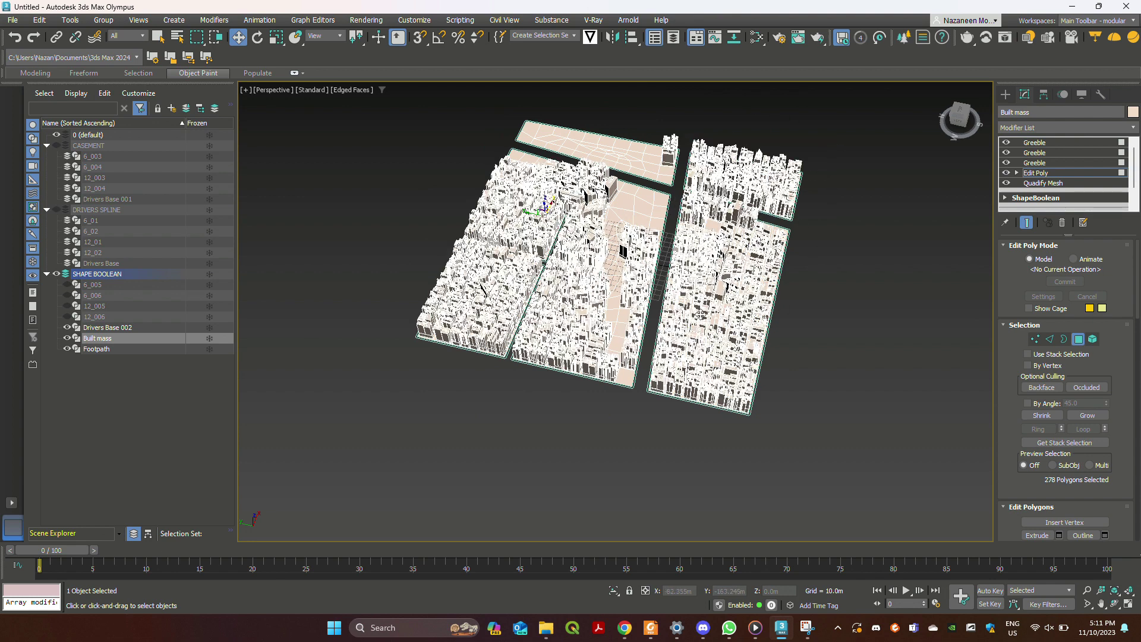
pyautogui.moveTo(594, 114); pyautogui.dragTo(506, 152)
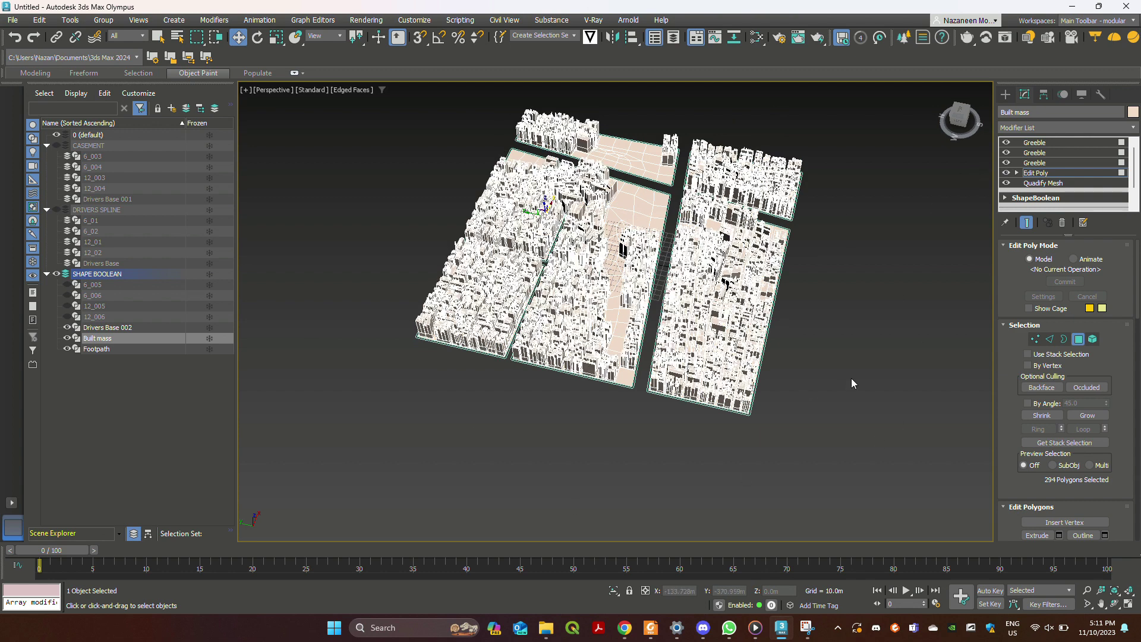
pyautogui.scroll(5, 829, 233)
pyautogui.scroll(-2, 832, 256)
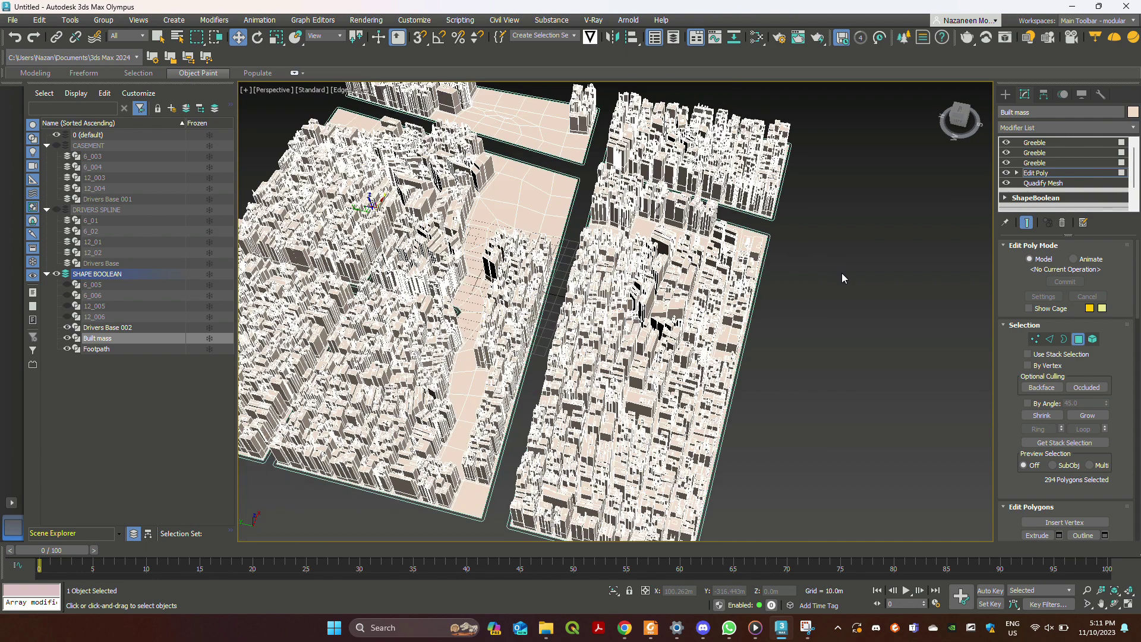
# Clear the polygon selection, turn off the Edit Poly modifier and return to the top Greeble modifier
pyautogui.click(846, 278)
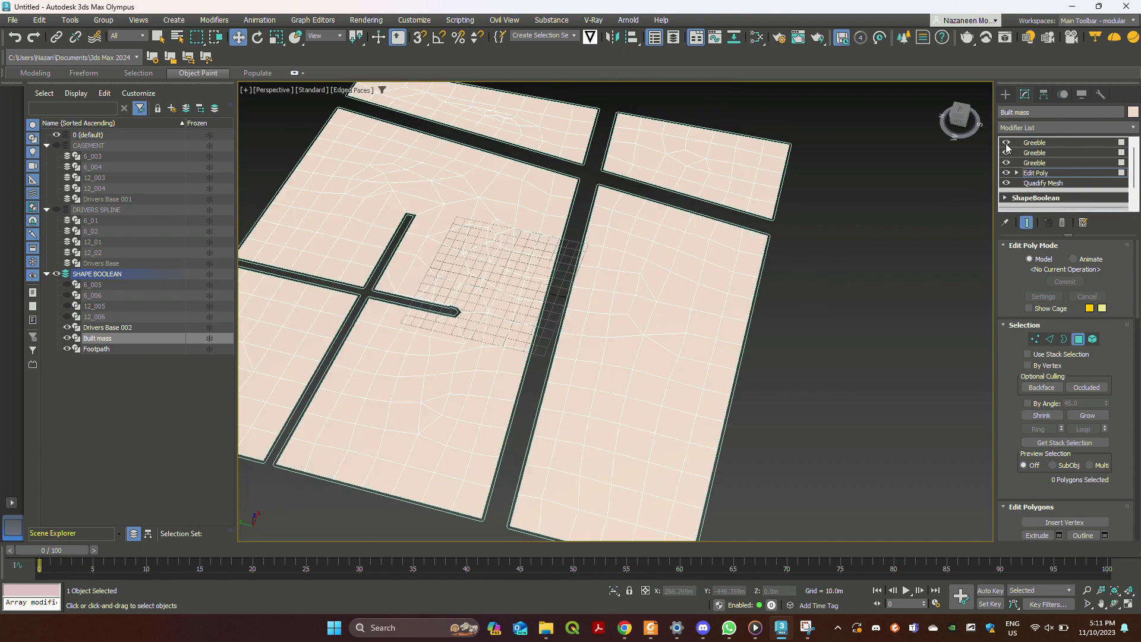
pyautogui.click(1006, 173)
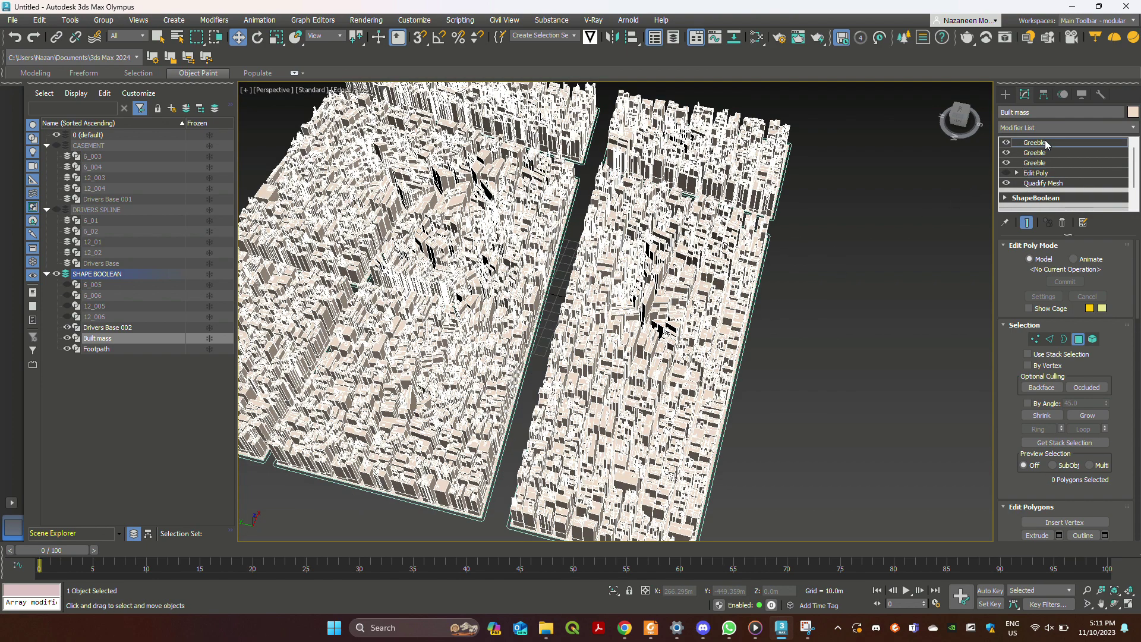
pyautogui.click(1034, 143)
# Deselect Built mass and examine the buildings and plot edges up close at the road corners
pyautogui.scroll(-5, 879, 280)
pyautogui.click(844, 343)
pyautogui.moveTo(866, 440); pyautogui.dragTo(810, 441, button='middle')
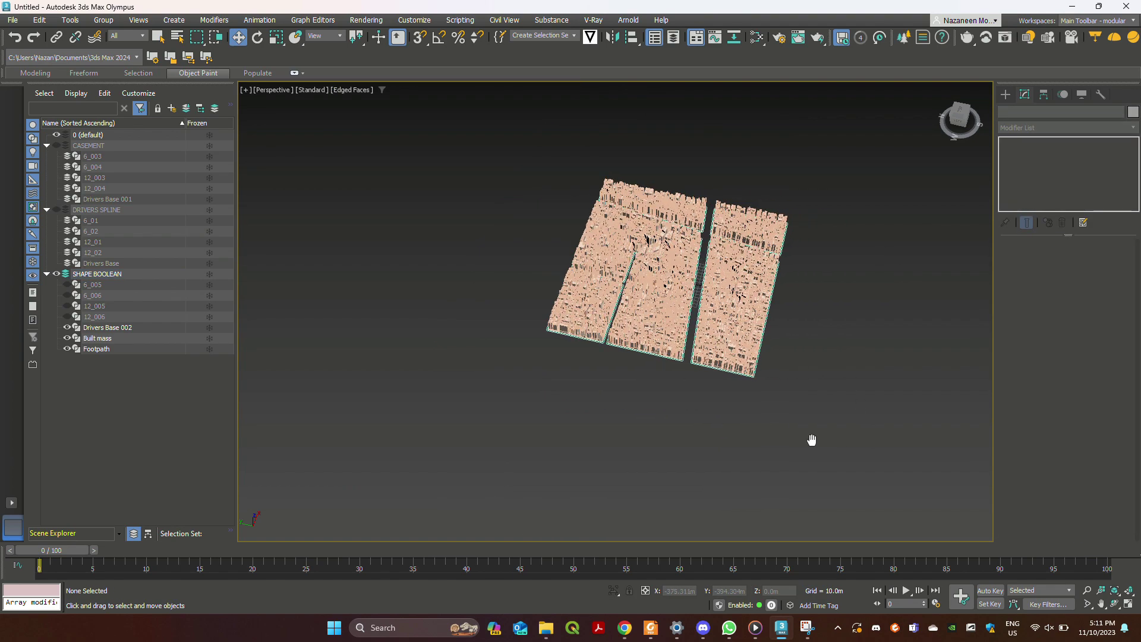
pyautogui.scroll(8, 645, 372)
pyautogui.scroll(2, 645, 373)
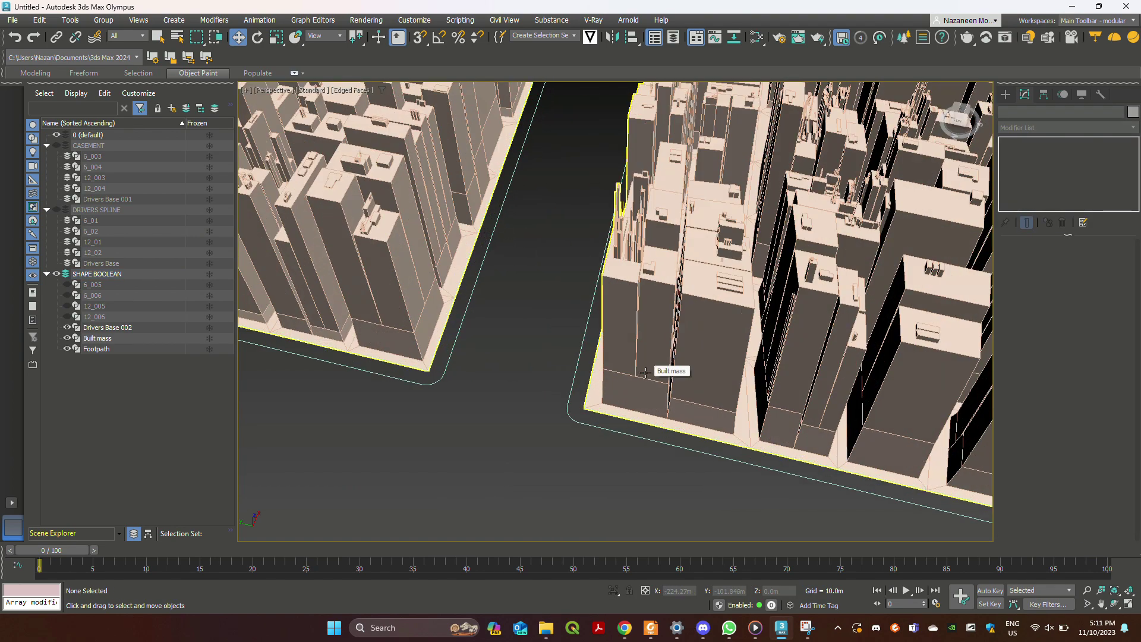
pyautogui.scroll(-3, 624, 360)
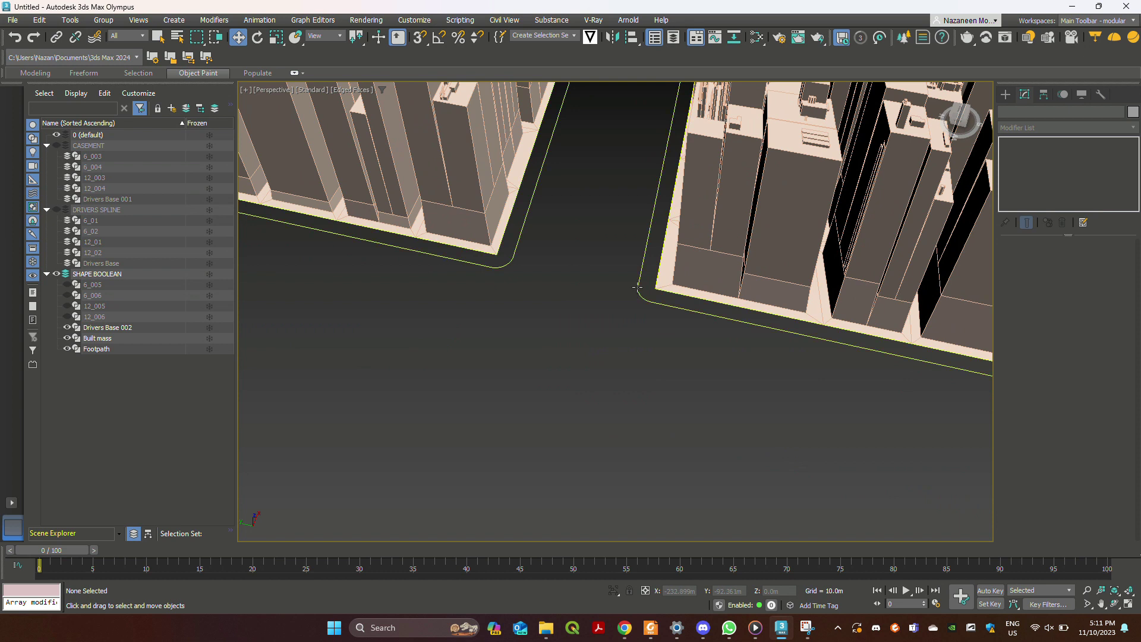
# Add a Sweep modifier to the Footpath shape
pyautogui.click(105, 349)
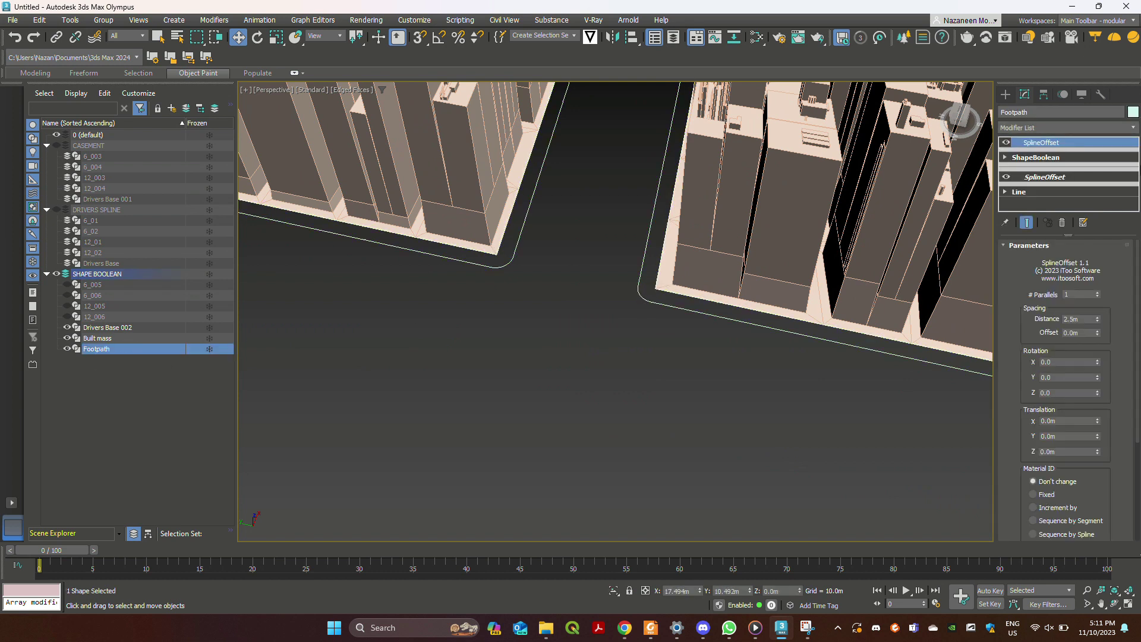
pyautogui.click(1044, 127)
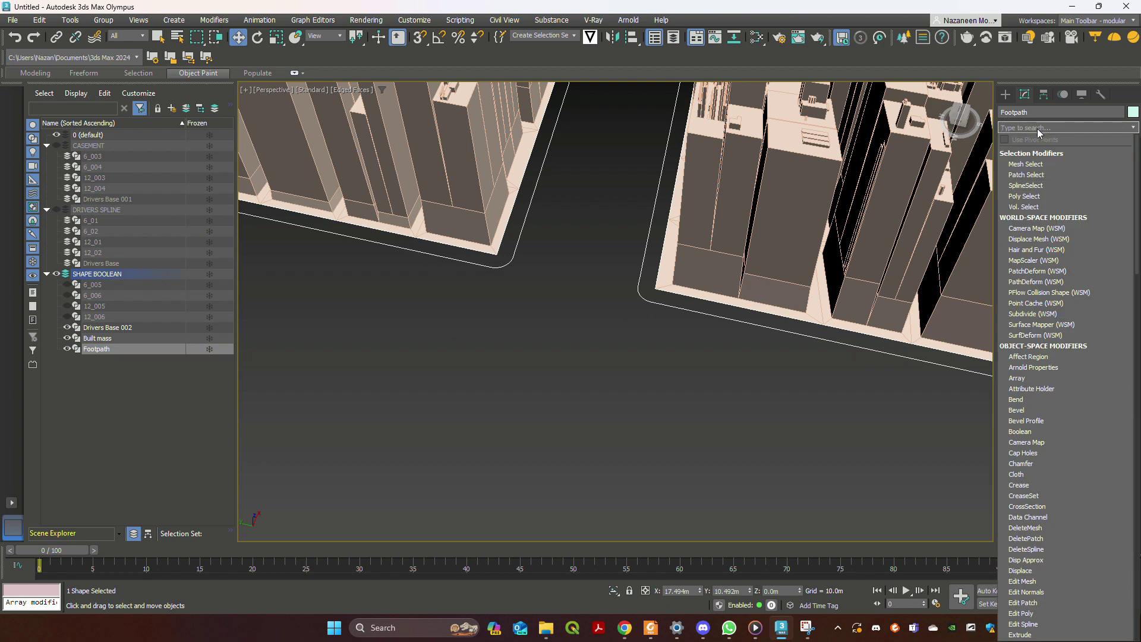
pyautogui.click(1036, 129)
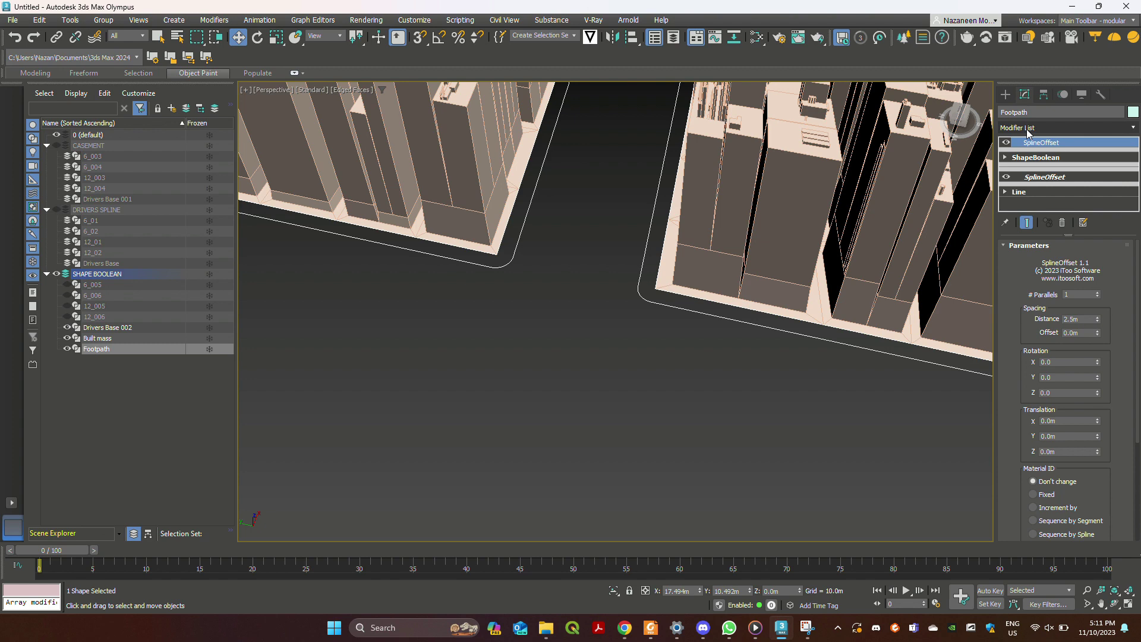
pyautogui.press('s')
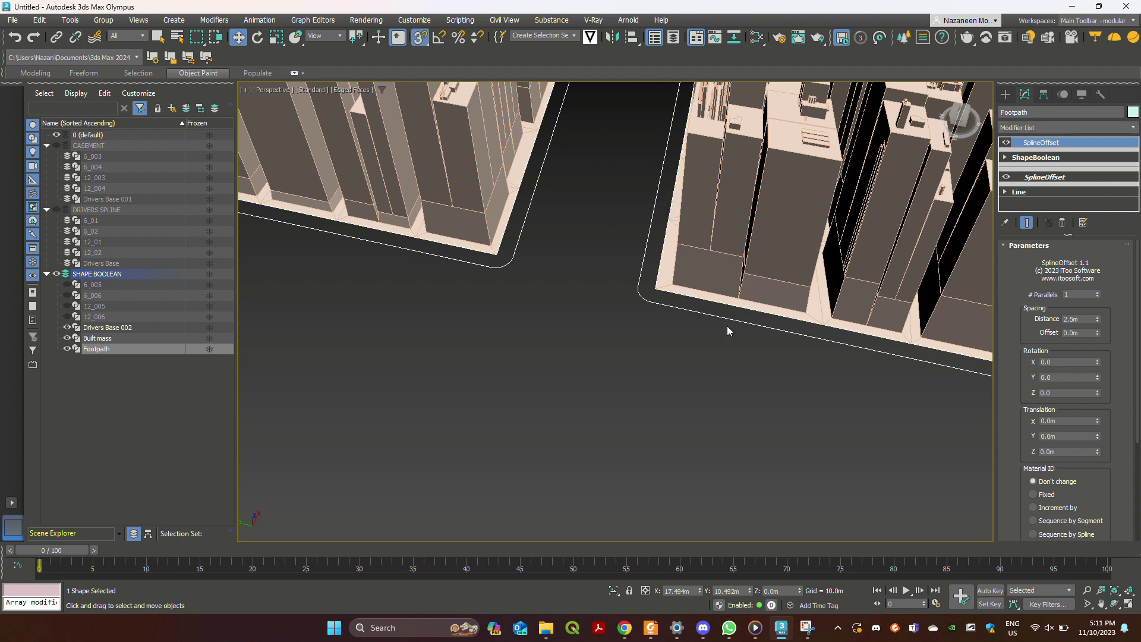
pyautogui.click(1031, 129)
pyautogui.write('sweep')
pyautogui.press('Return')
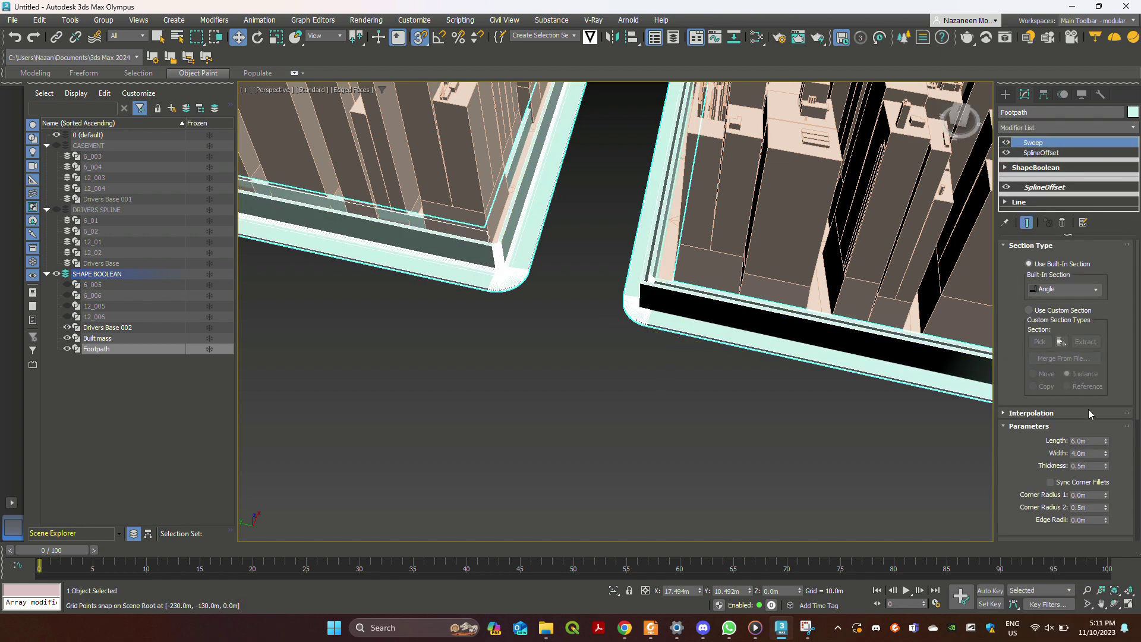
# Set the Footpath sweep's Angle section to a length of 0.5 m and a width of 4 m
pyautogui.moveTo(1105, 441); pyautogui.dragTo(1107, 467)
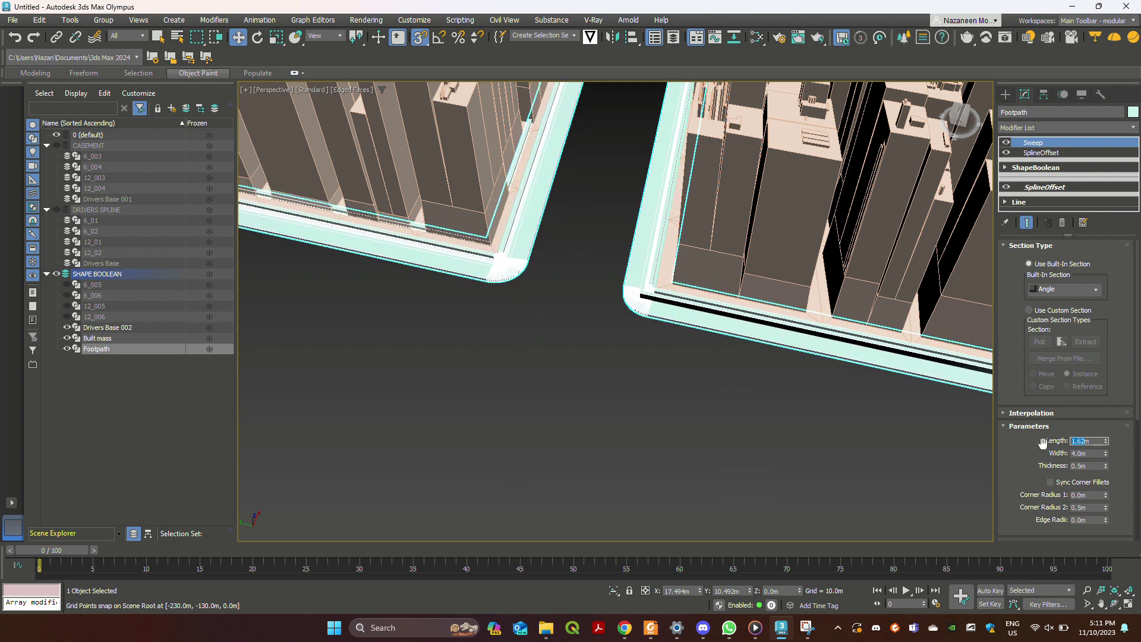
pyautogui.write('0.1m')
pyautogui.press('Return')
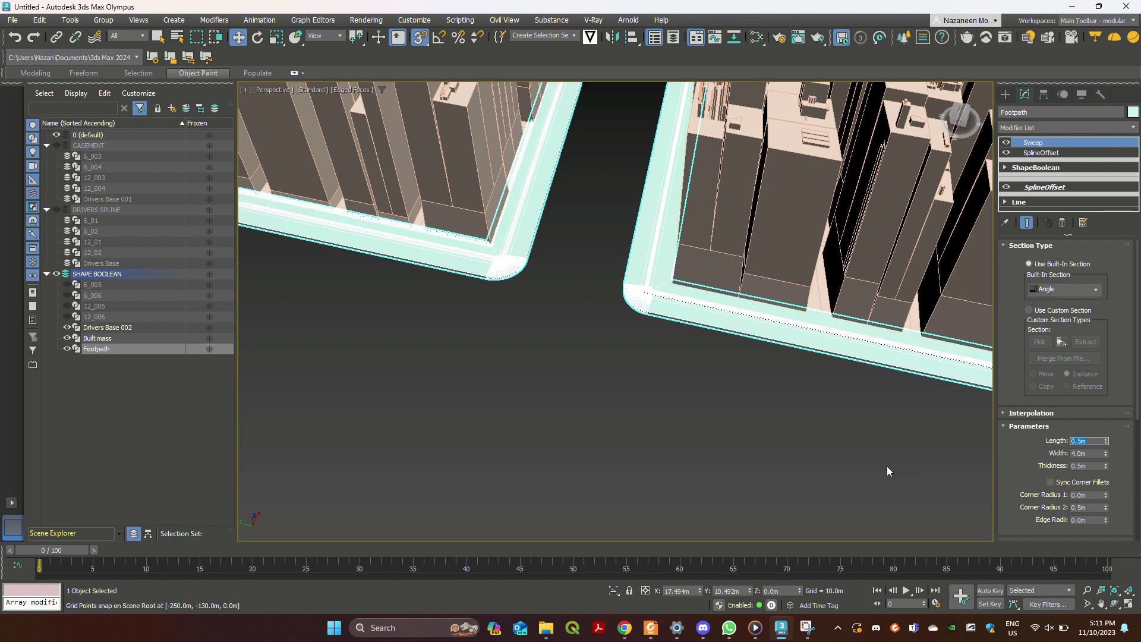
pyautogui.click(886, 466)
pyautogui.click(523, 268)
pyautogui.scroll(2, 537, 275)
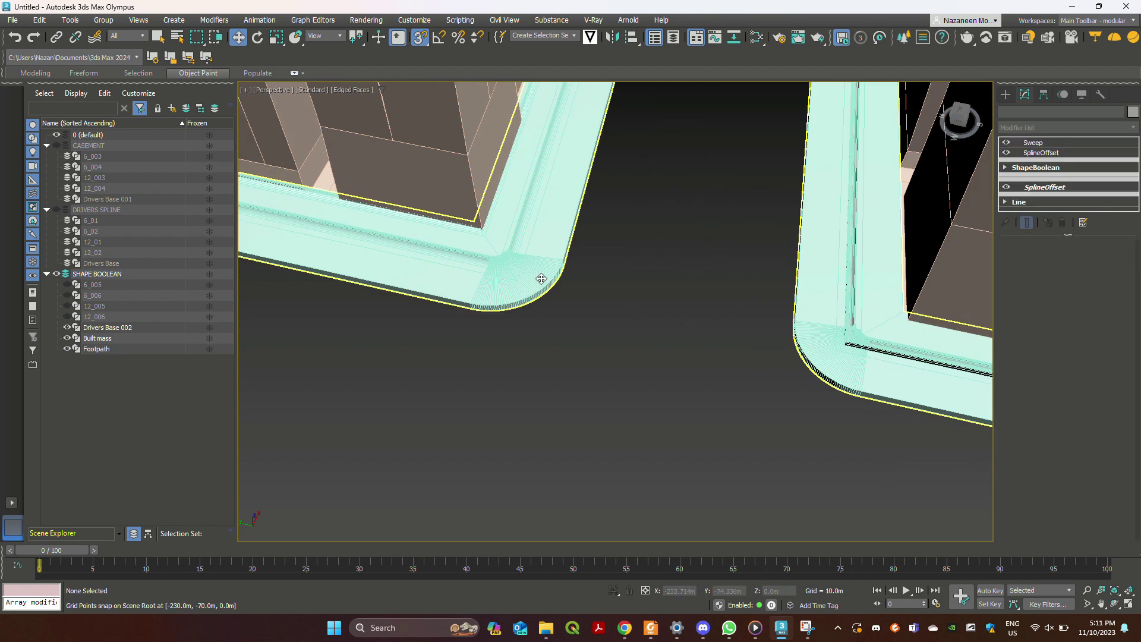
pyautogui.keyDown('alt'); pyautogui.moveTo(537, 275); pyautogui.dragTo(846, 406, button='middle'); pyautogui.keyUp('alt')
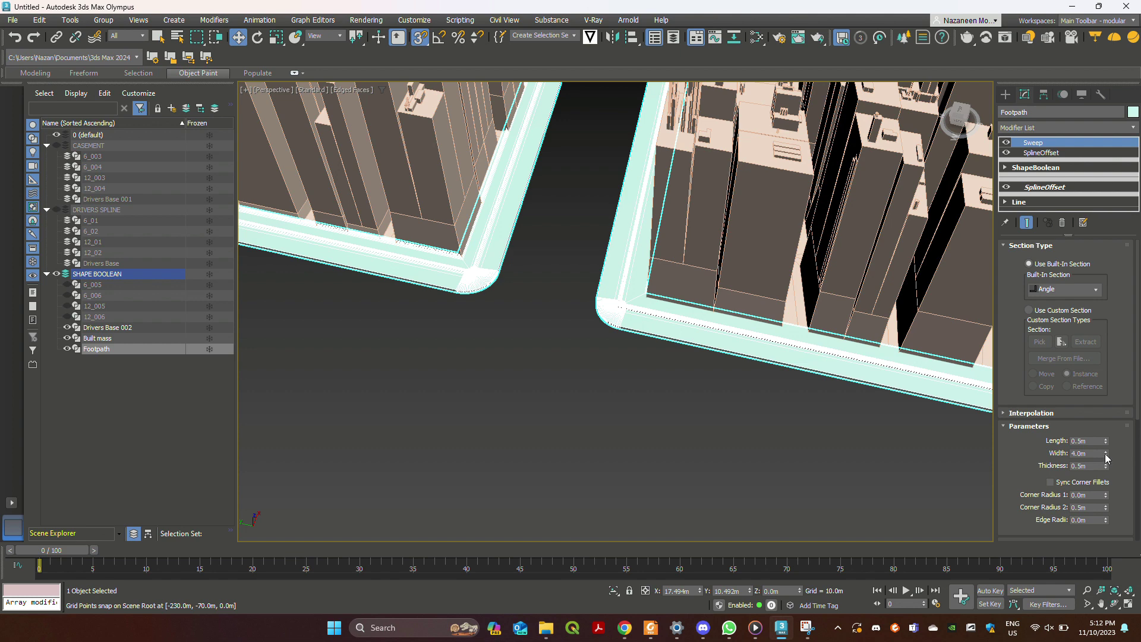
pyautogui.moveTo(1106, 454)
pyautogui.mouseDown()
pyautogui.moveTo(1106, 532)
pyautogui.moveTo(1089, 463)
pyautogui.mouseUp()
pyautogui.doubleClick(1086, 455)
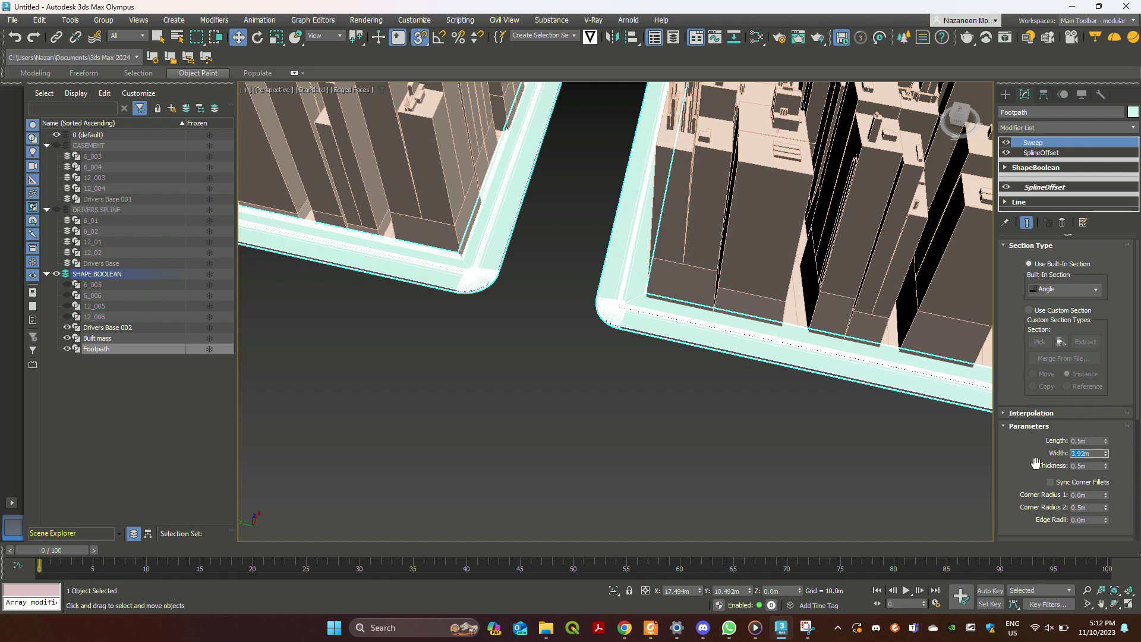
pyautogui.write('4m')
pyautogui.press('Return')
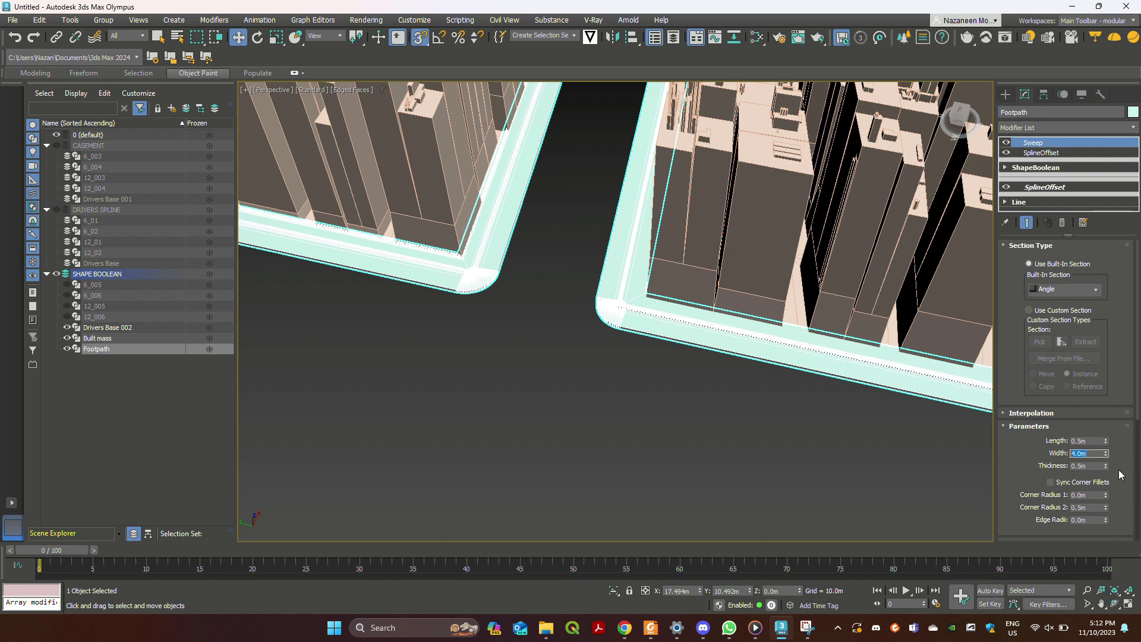
# Change the Footpath's object color to orange-brown from the 3ds Max palette and deselect it
pyautogui.click(1132, 112)
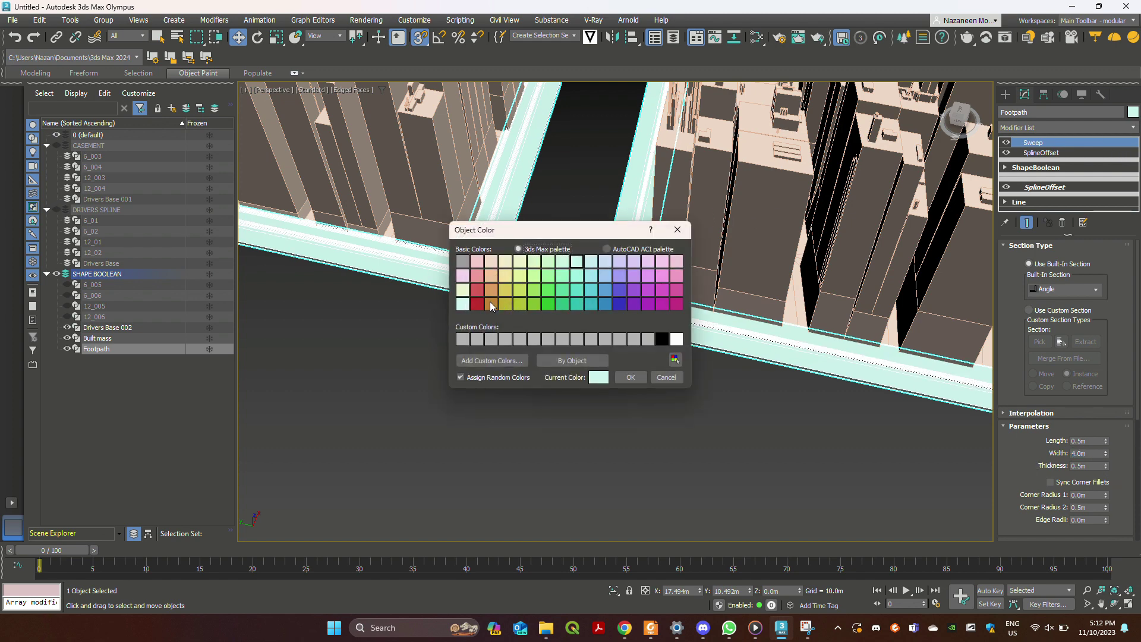
pyautogui.click(491, 305)
pyautogui.click(629, 377)
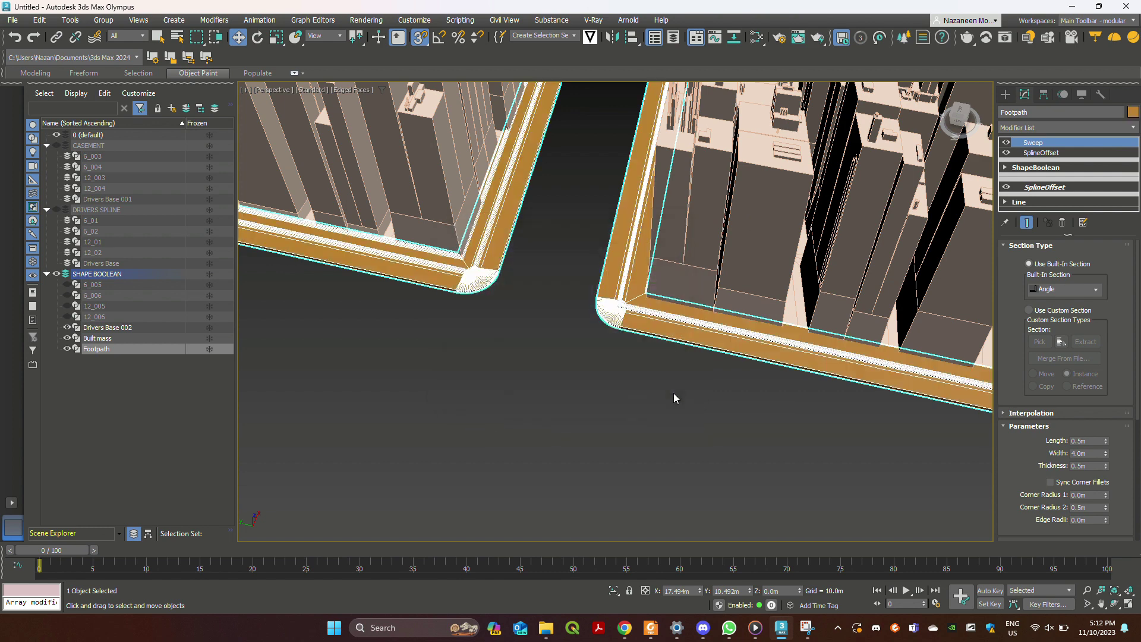
pyautogui.click(733, 413)
pyautogui.scroll(3, 764, 415)
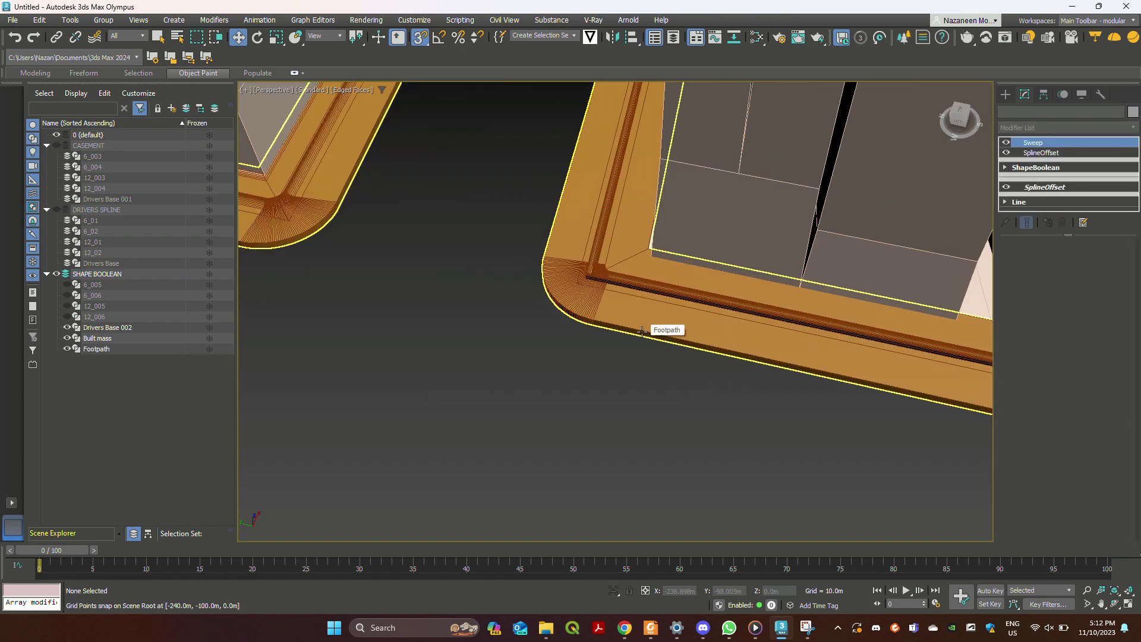
# Set the Footpath sweep's thickness to 0.62 m and its Corner Radius 2 to 0 m
pyautogui.click(642, 331)
pyautogui.scroll(-4, 642, 331)
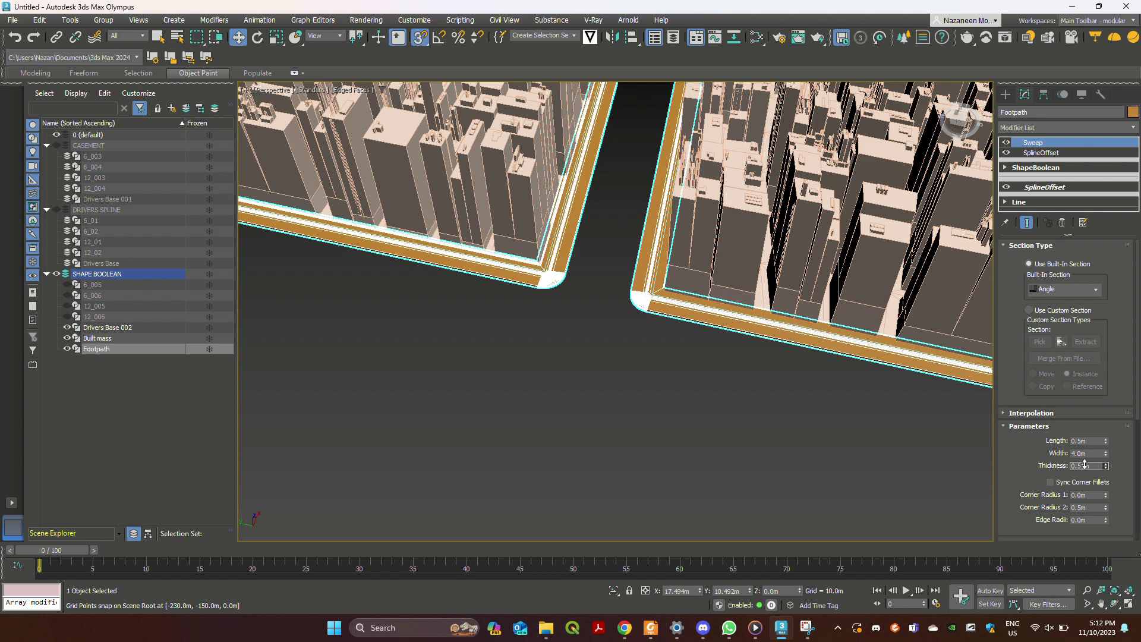
pyautogui.moveTo(1078, 474); pyautogui.dragTo(1086, 457)
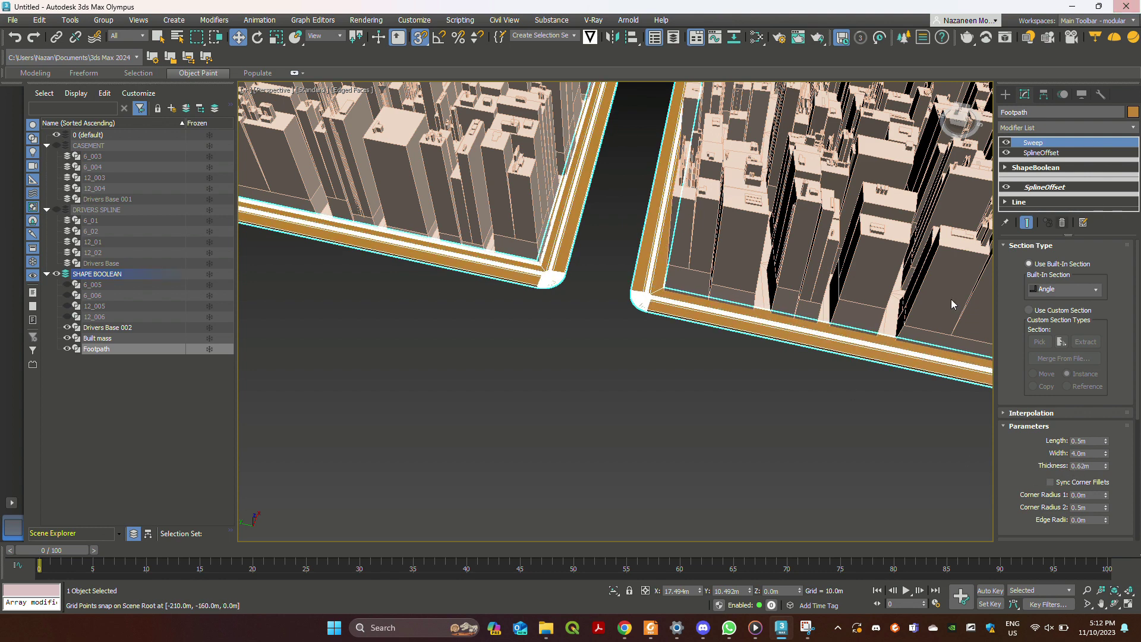
pyautogui.moveTo(1106, 509); pyautogui.dragTo(1093, 546)
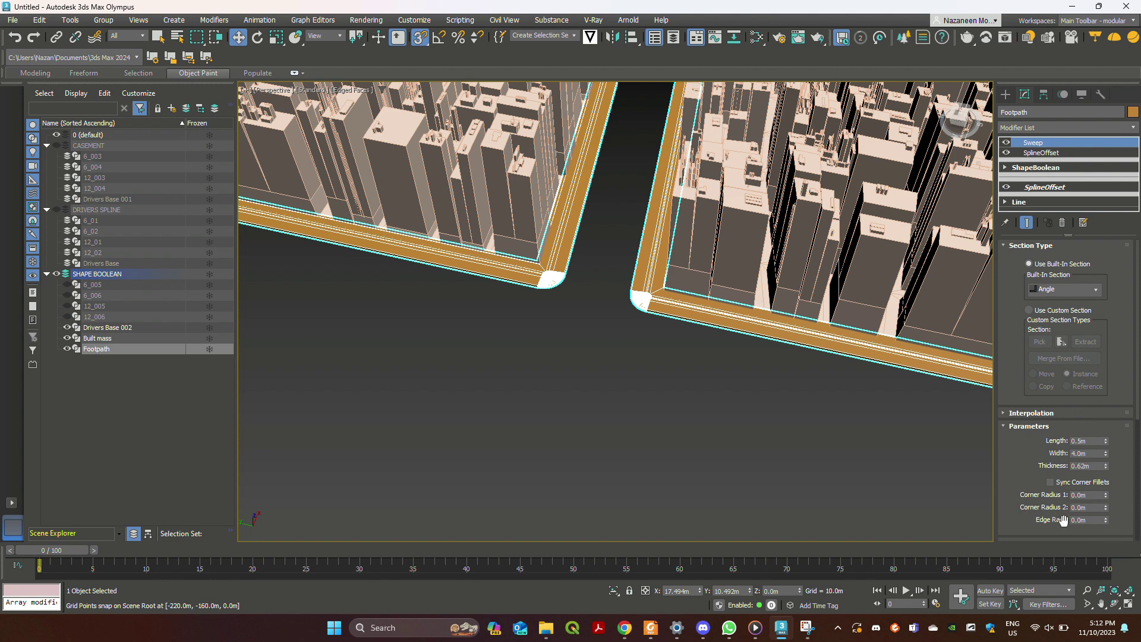
pyautogui.scroll(5, 731, 310)
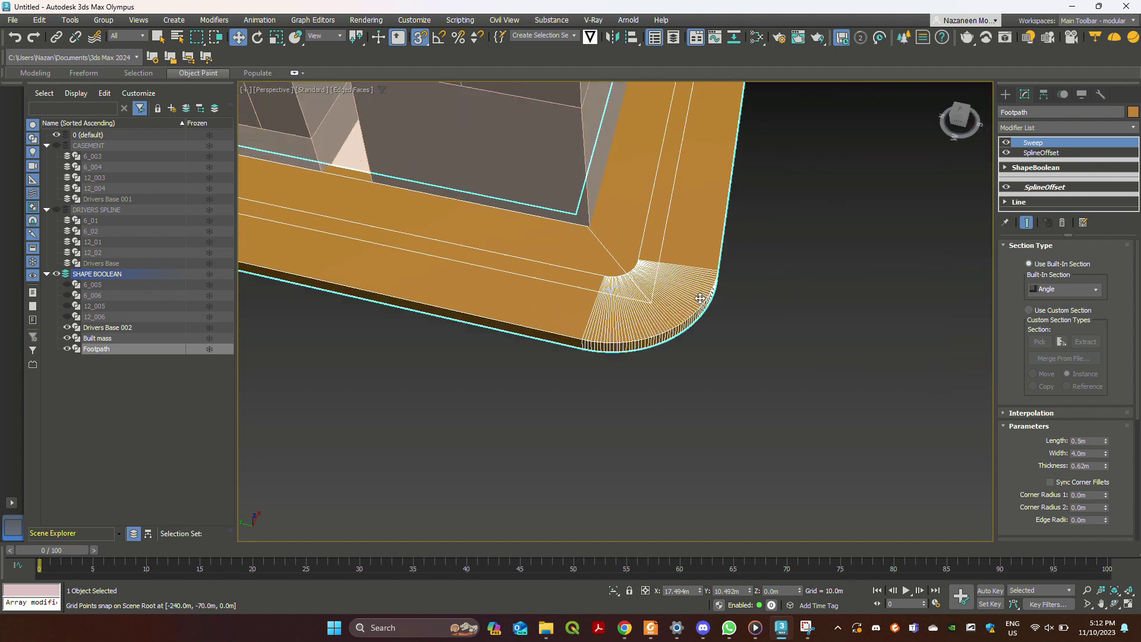
# Deselect the Footpath and examine its swept edges around the building blocks and road corners
pyautogui.scroll(-10, 737, 320)
pyautogui.keyDown('alt'); pyautogui.moveTo(764, 361); pyautogui.dragTo(868, 391, button='middle'); pyautogui.keyUp('alt')
pyautogui.click(869, 390)
pyautogui.scroll(5, 870, 390)
pyautogui.scroll(-6, 912, 315)
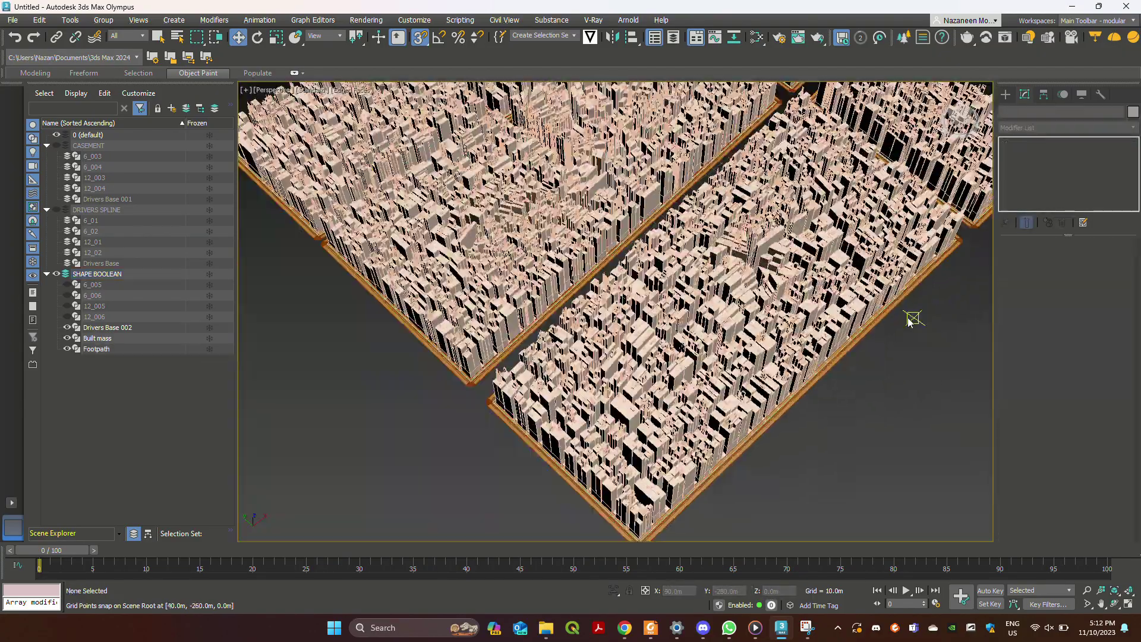
pyautogui.scroll(6, 771, 378)
pyautogui.scroll(-5, 770, 379)
pyautogui.moveTo(771, 378); pyautogui.dragTo(433, 255, button='middle')
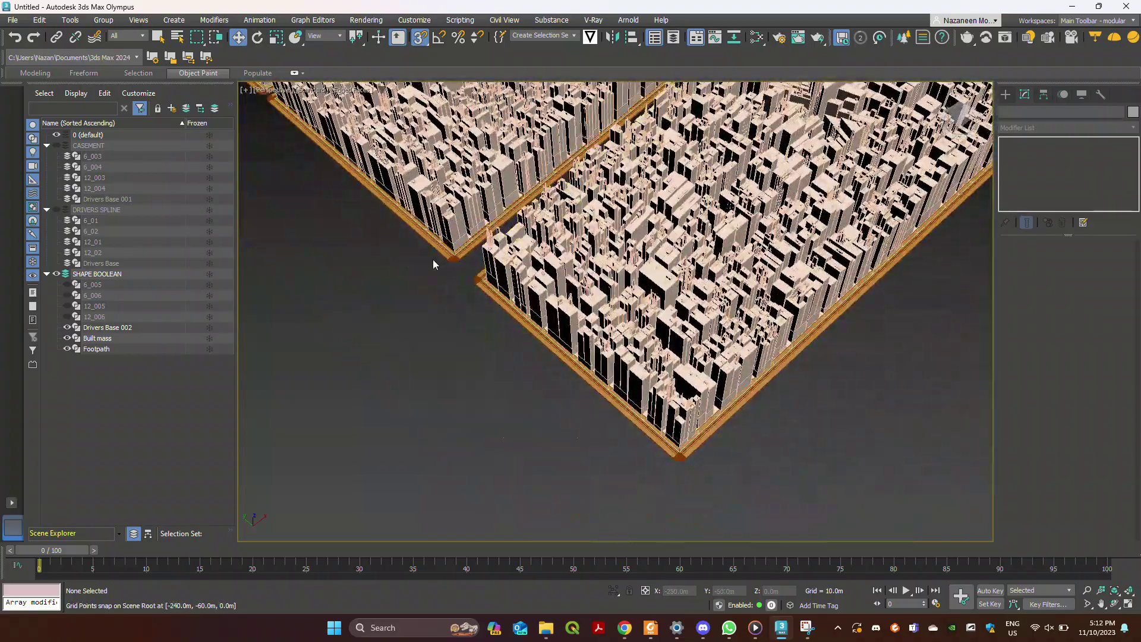
pyautogui.scroll(6, 566, 428)
pyautogui.scroll(-8, 567, 427)
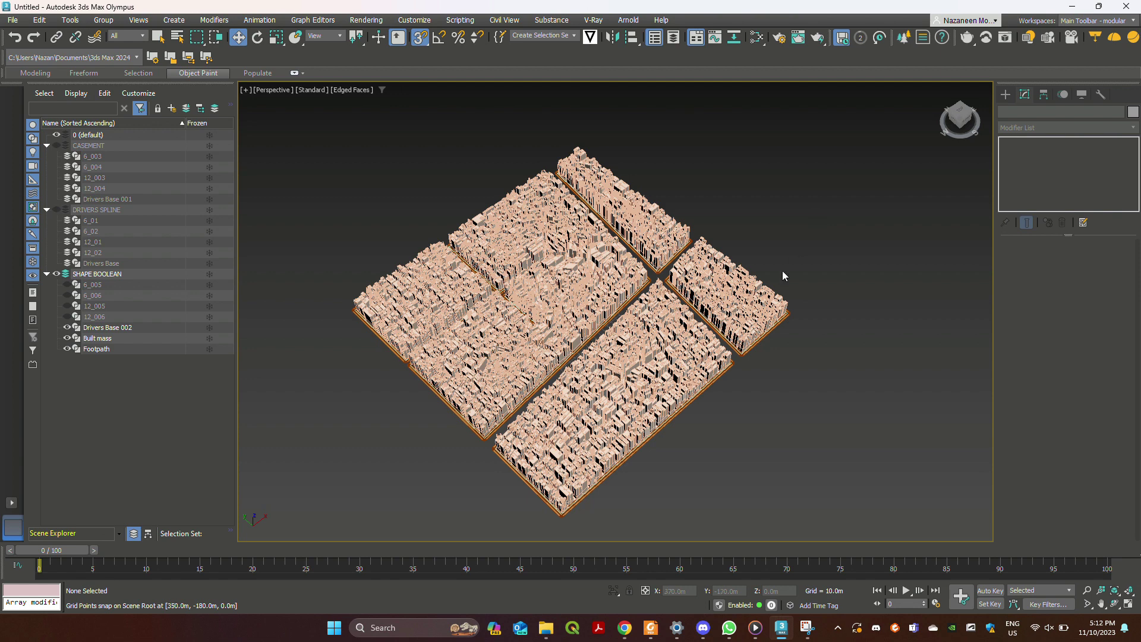
# Examine the building masses and footpaths from other sides, both close up and across the whole city layout
pyautogui.keyDown('alt'); pyautogui.moveTo(803, 367); pyautogui.dragTo(699, 373, button='middle'); pyautogui.keyUp('alt')
pyautogui.scroll(10, 678, 399)
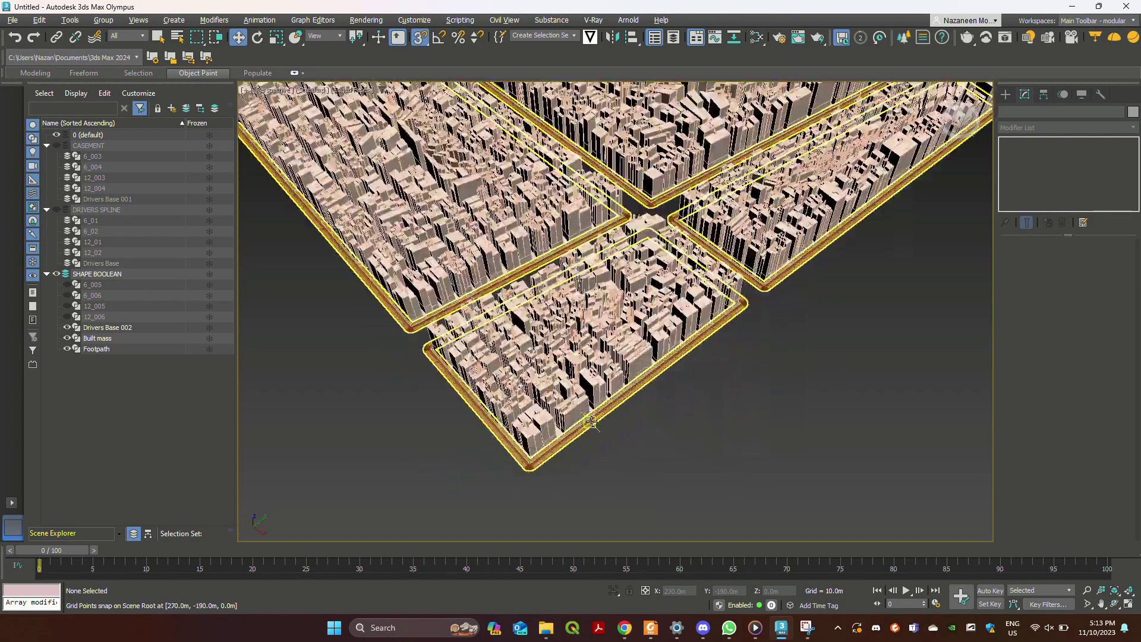
pyautogui.scroll(3, 652, 427)
pyautogui.keyDown('alt'); pyautogui.moveTo(626, 400); pyautogui.dragTo(677, 426, button='middle'); pyautogui.keyUp('alt')
pyautogui.scroll(3, 676, 426)
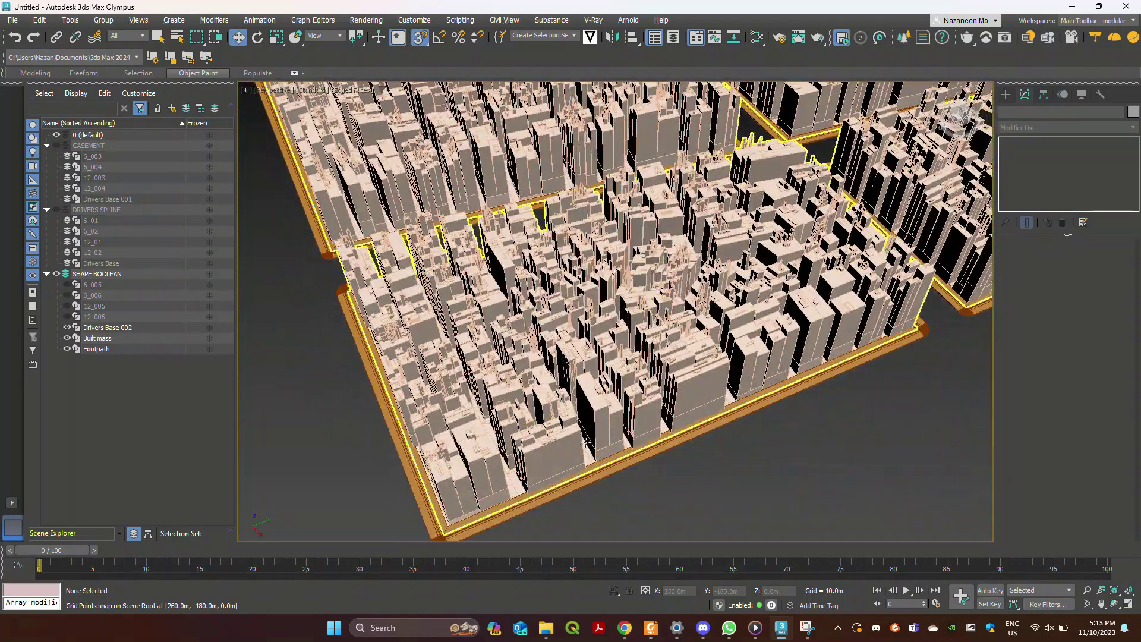
pyautogui.scroll(5, 575, 471)
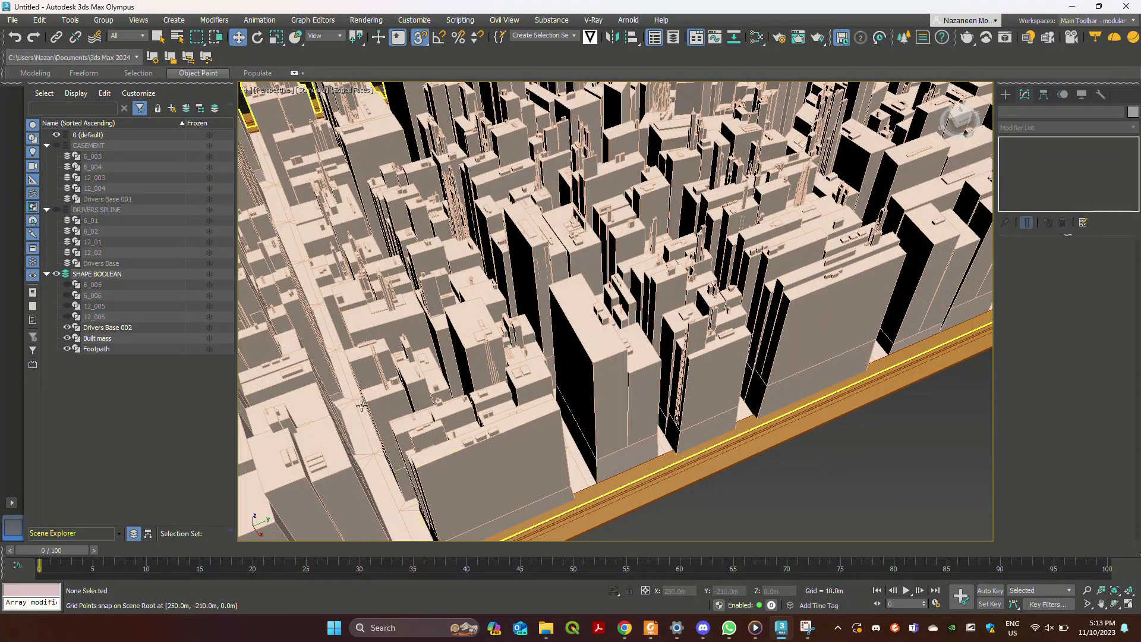
pyautogui.scroll(-10, 555, 262)
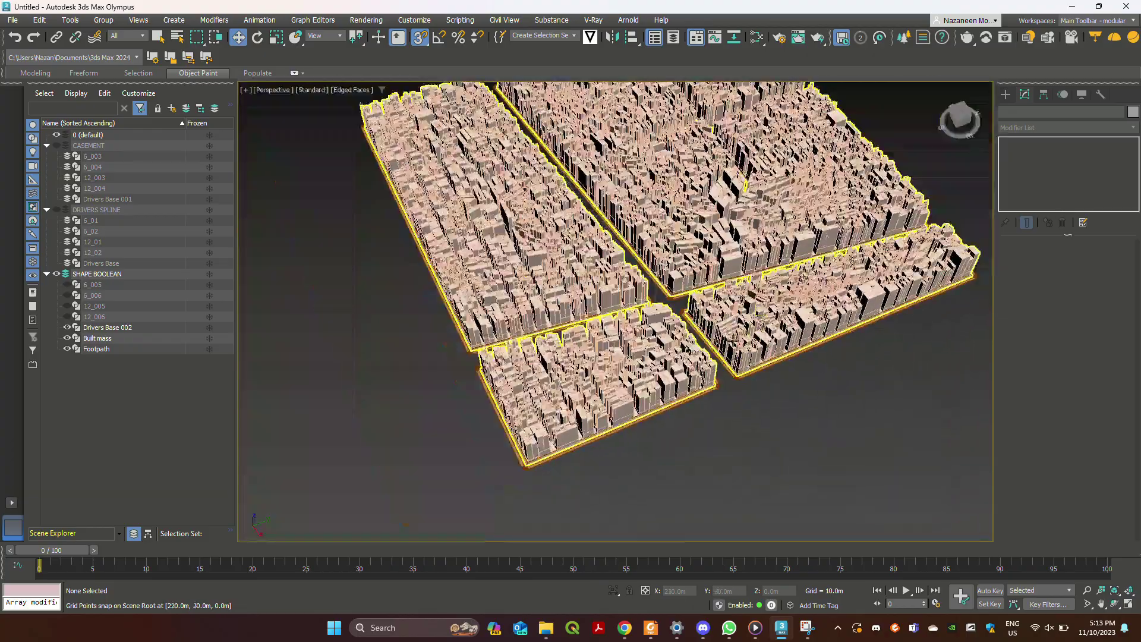
pyautogui.moveTo(815, 421); pyautogui.dragTo(766, 499, button='middle')
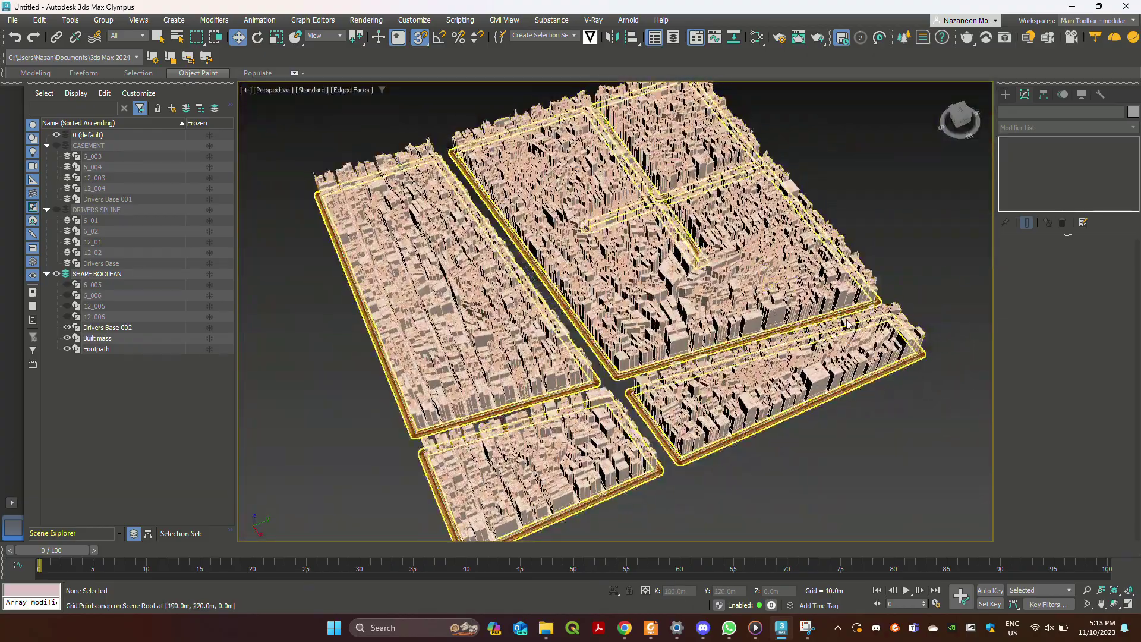
pyautogui.keyDown('alt'); pyautogui.moveTo(844, 352); pyautogui.dragTo(710, 396, button='middle'); pyautogui.keyUp('alt')
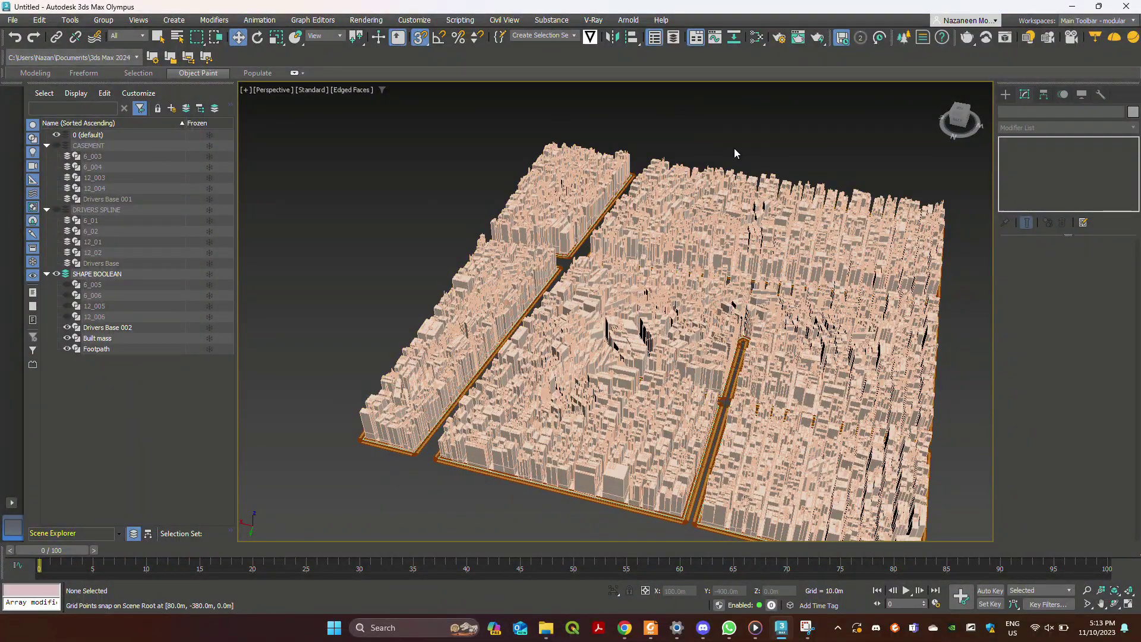
pyautogui.moveTo(844, 316); pyautogui.dragTo(787, 295, button='middle')
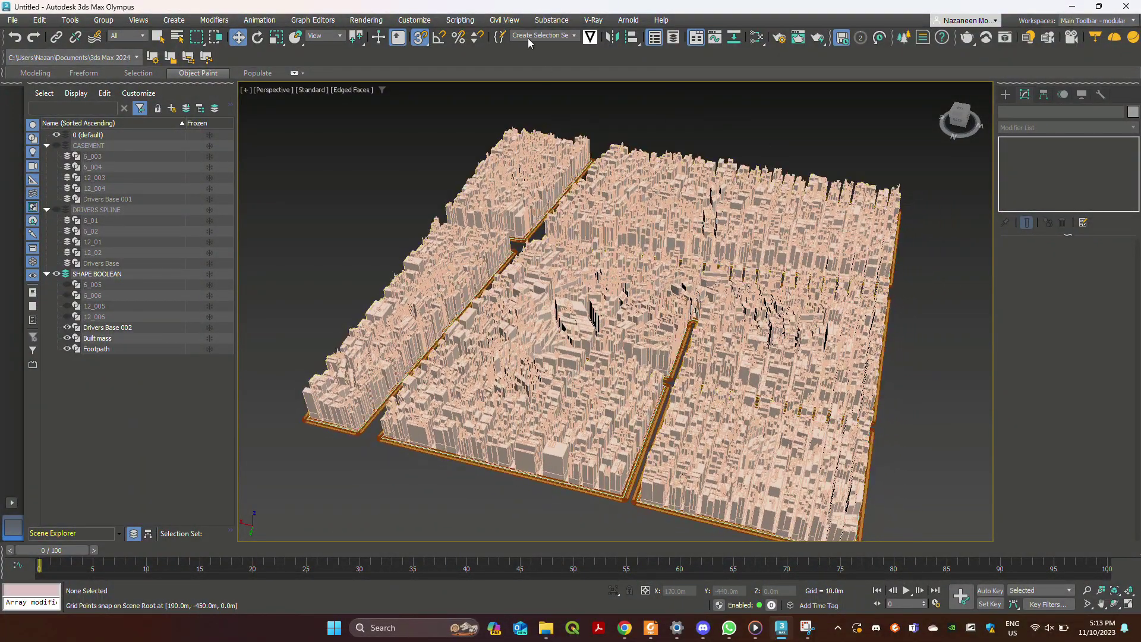